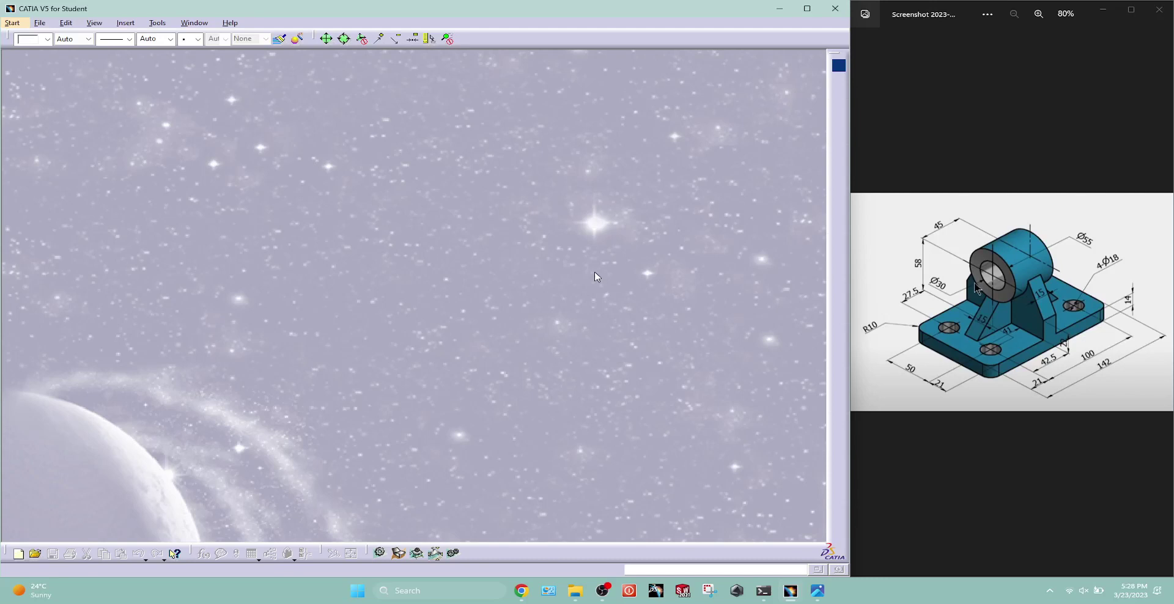
# Create a new Part Design part named Part1.
pyautogui.click(12, 24)
pyautogui.click(52, 268)
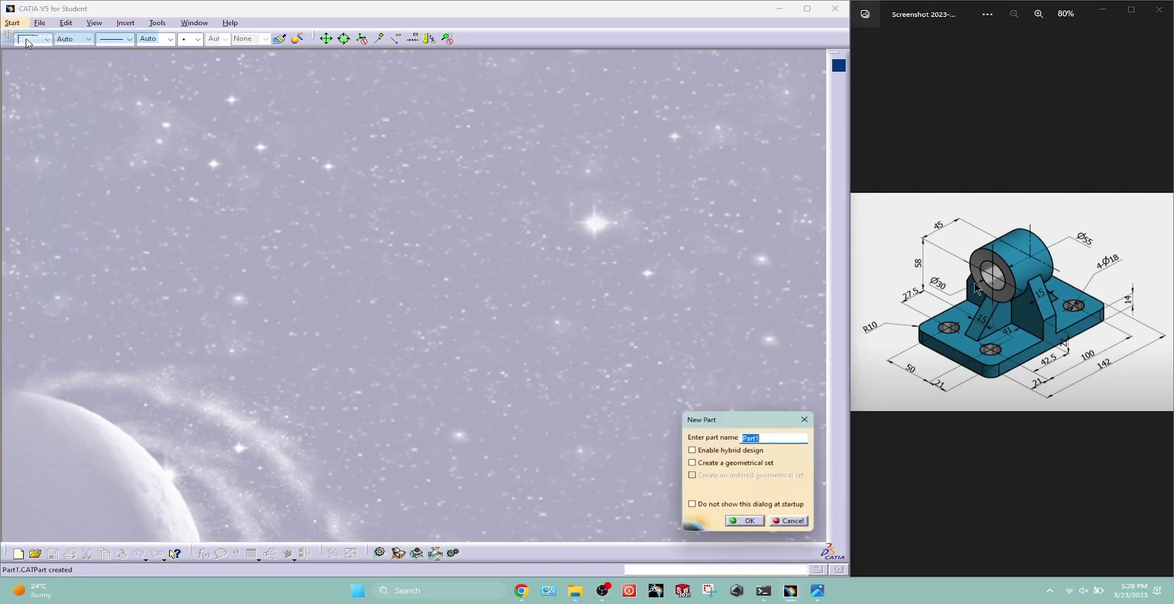
pyautogui.press('Return')
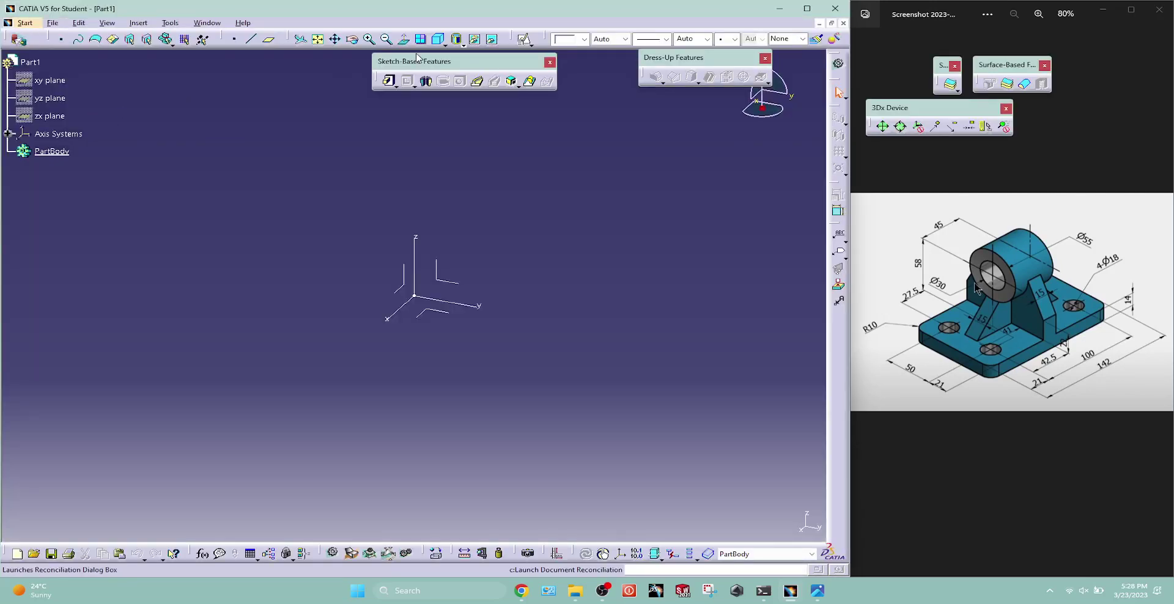
# Open a positioned sketch on the absolute axis system with its horizontal direction reversed.
pyautogui.click(18, 38)
pyautogui.click(447, 313)
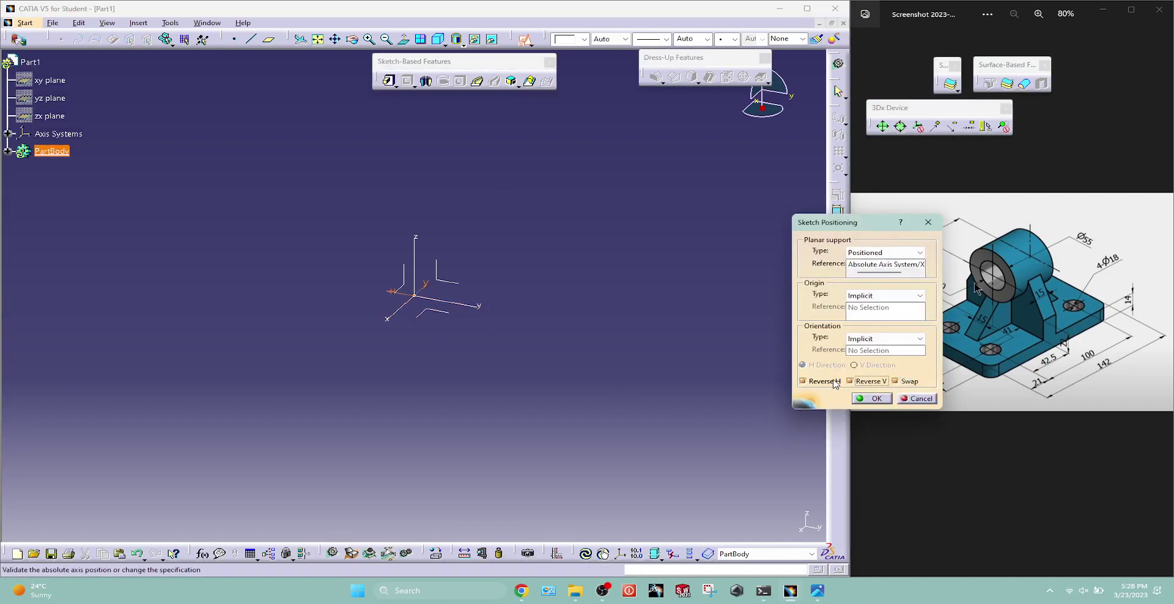
pyautogui.click(835, 382)
pyautogui.click(864, 399)
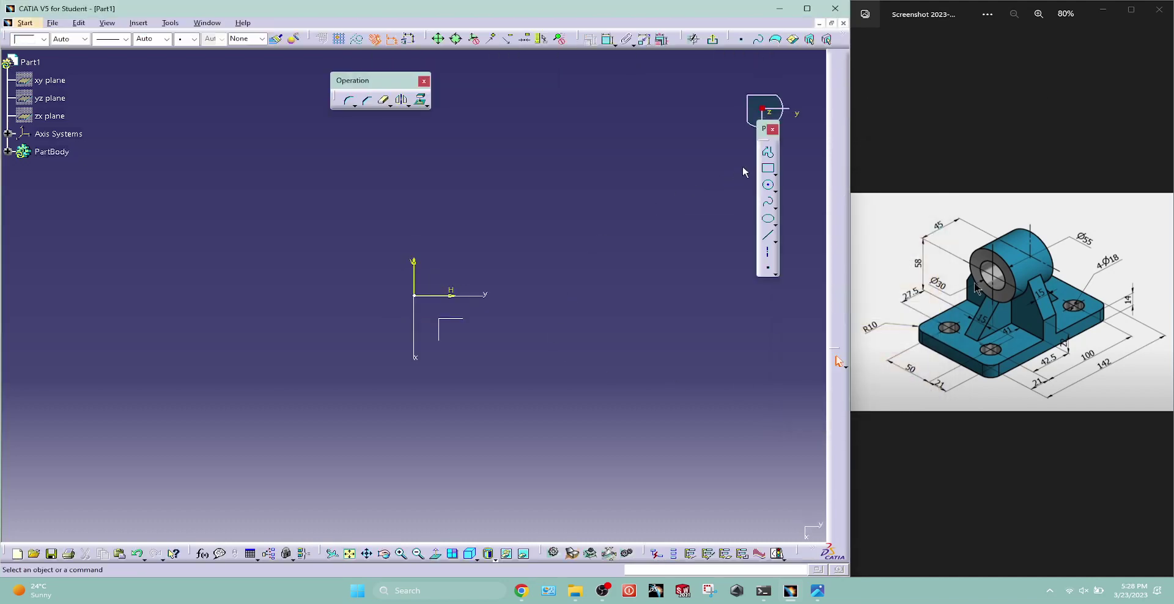
# Draw a centred rectangle with its centre at the sketch origin.
pyautogui.click(776, 176)
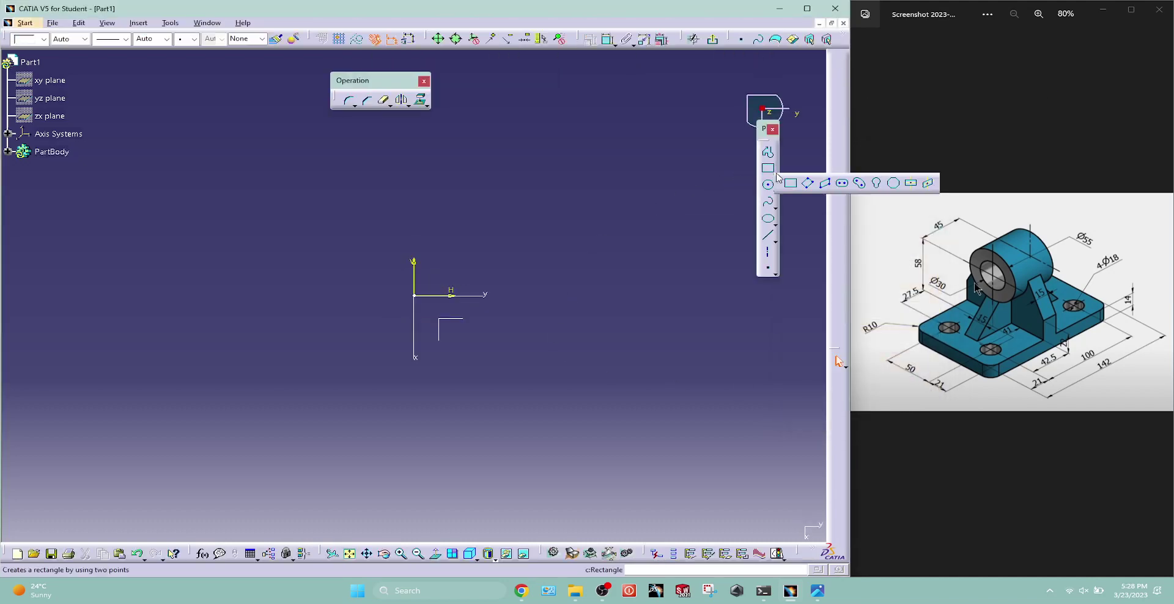
pyautogui.click(911, 183)
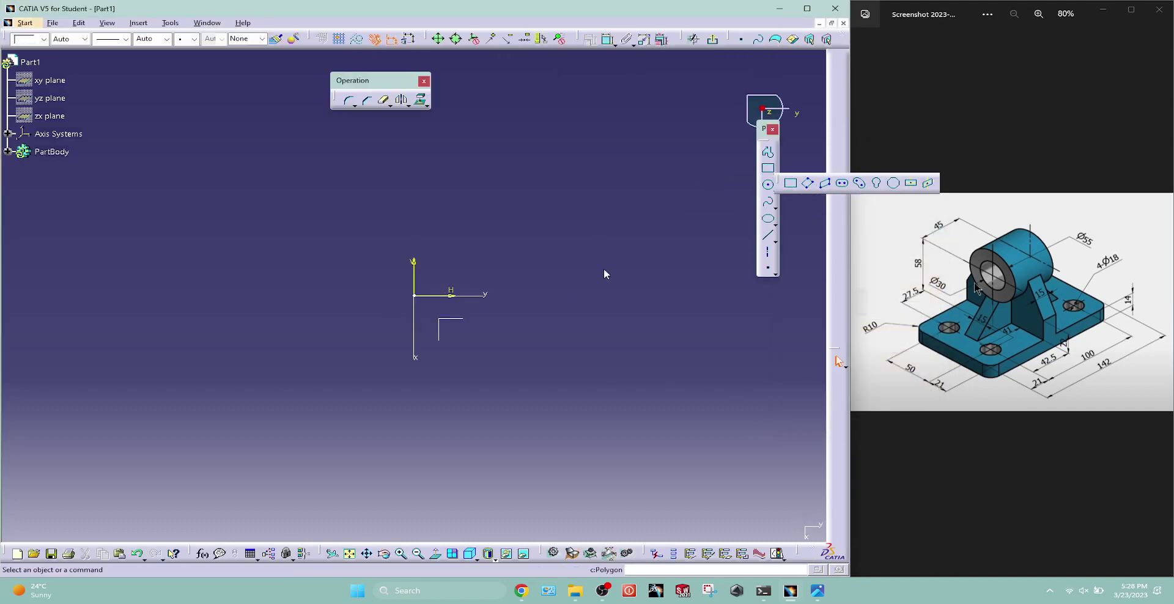
pyautogui.click(415, 296)
pyautogui.click(541, 135)
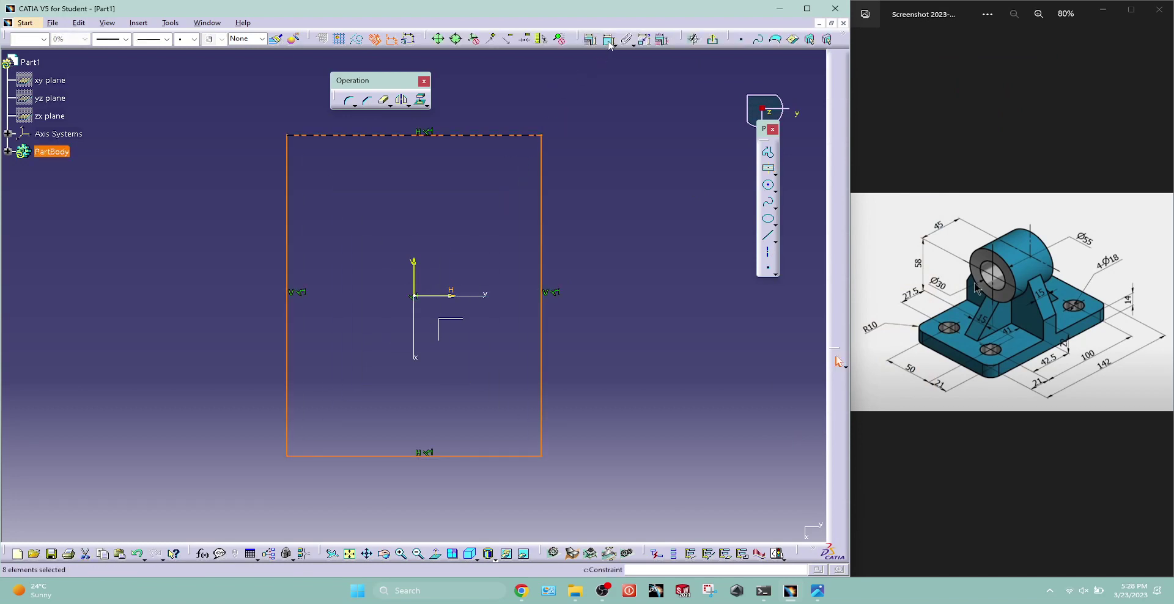
# Constrain the rectangle's right edge to a height of 142.
pyautogui.click(608, 40)
pyautogui.click(542, 168)
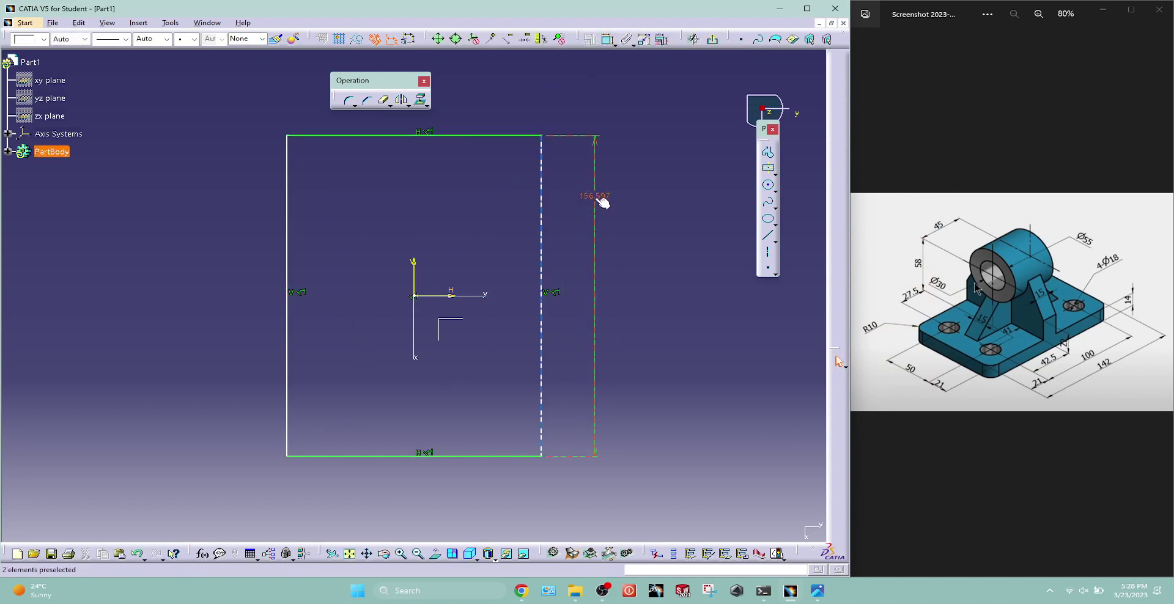
pyautogui.click(603, 202)
pyautogui.doubleClick(597, 199)
pyautogui.write('14')
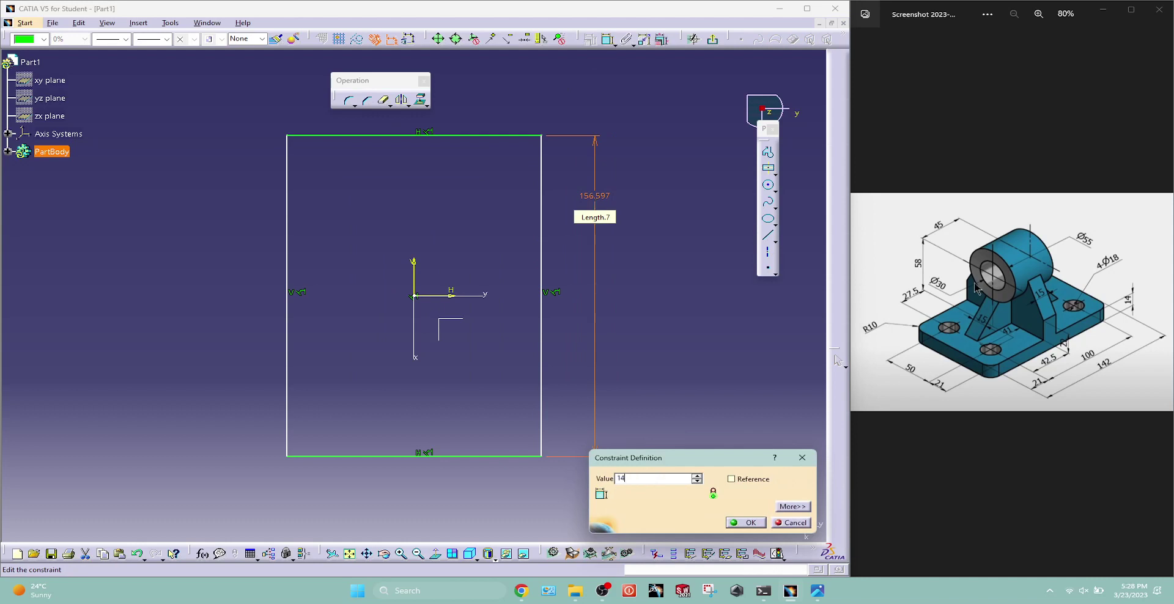
pyautogui.write('2mm')
pyautogui.press('Return')
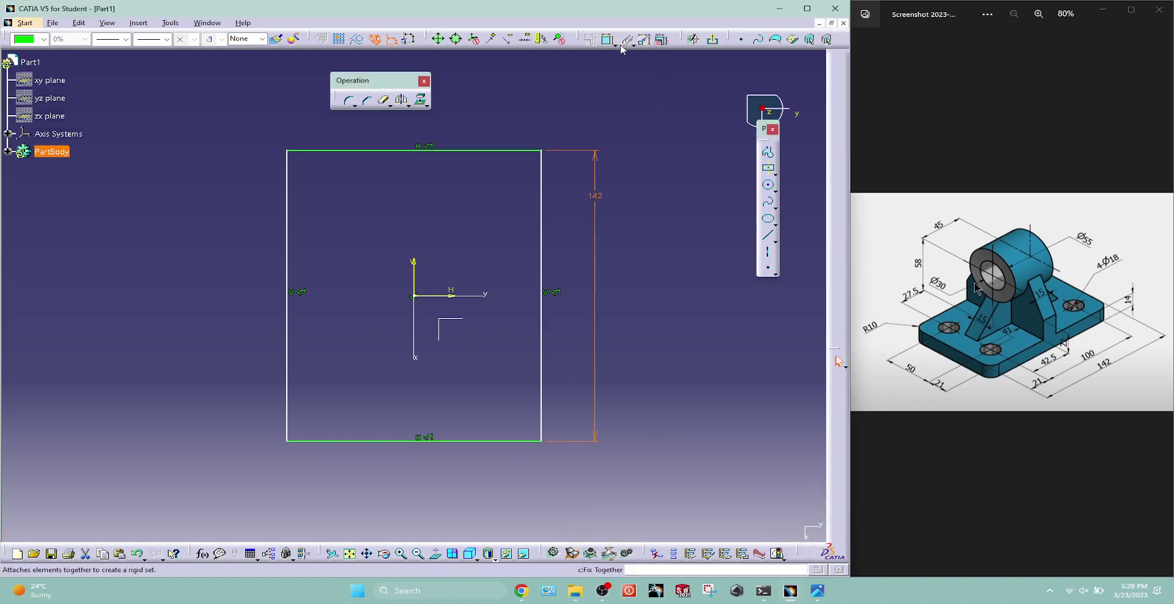
# Constrain the bottom edge to a width of 92 (50+21+21) and exit the sketch.
pyautogui.click(609, 39)
pyautogui.click(392, 441)
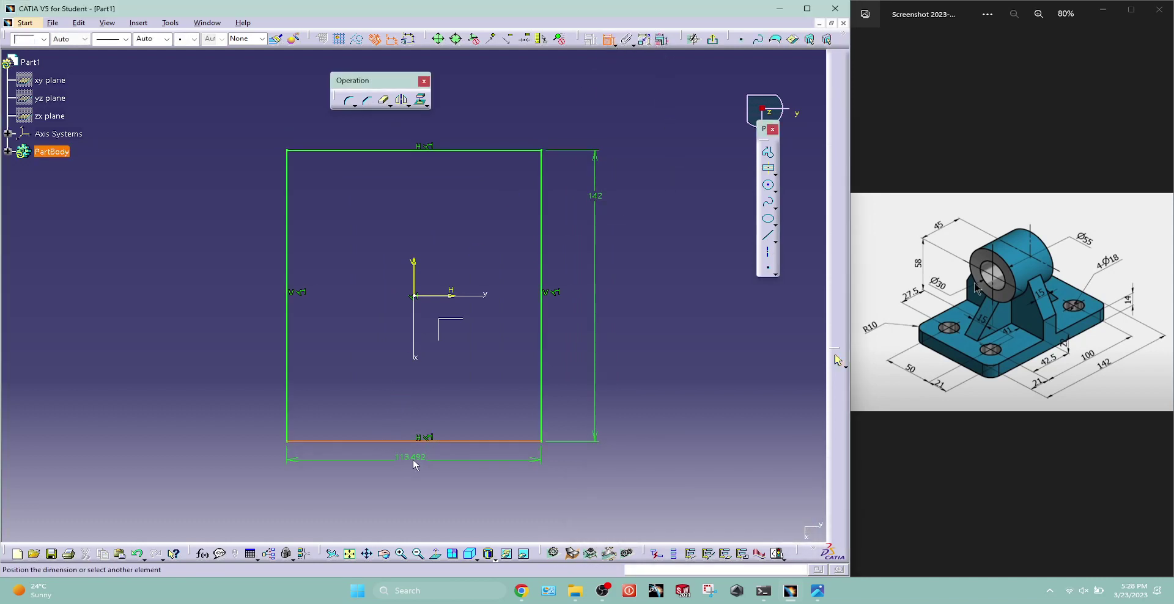
pyautogui.click(414, 465)
pyautogui.doubleClick(414, 462)
pyautogui.write('50+21+21')
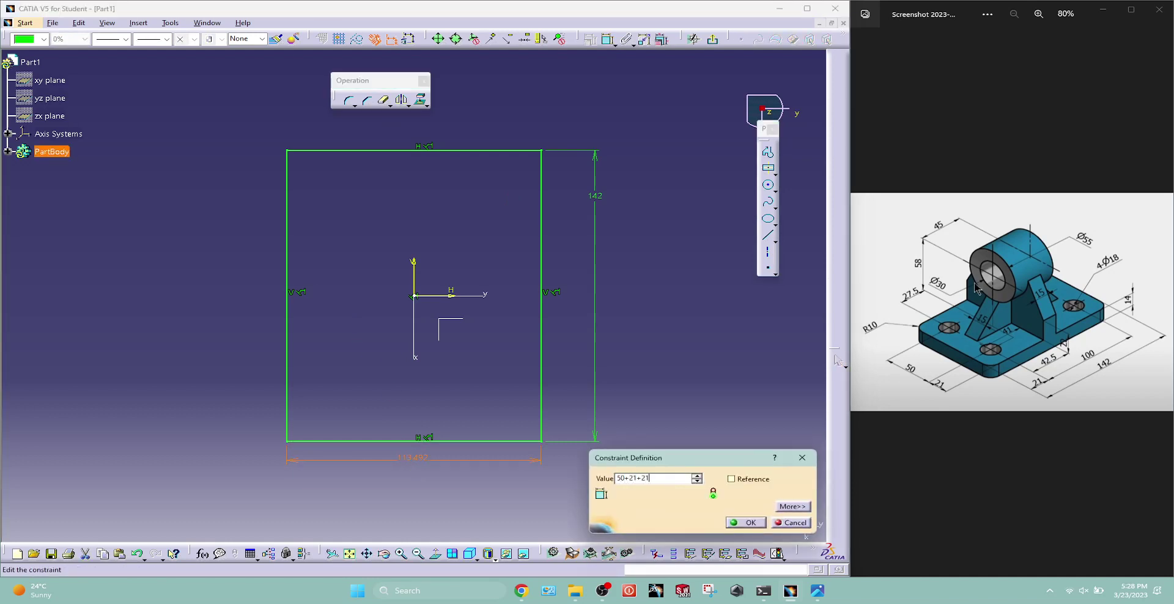
pyautogui.press('Return')
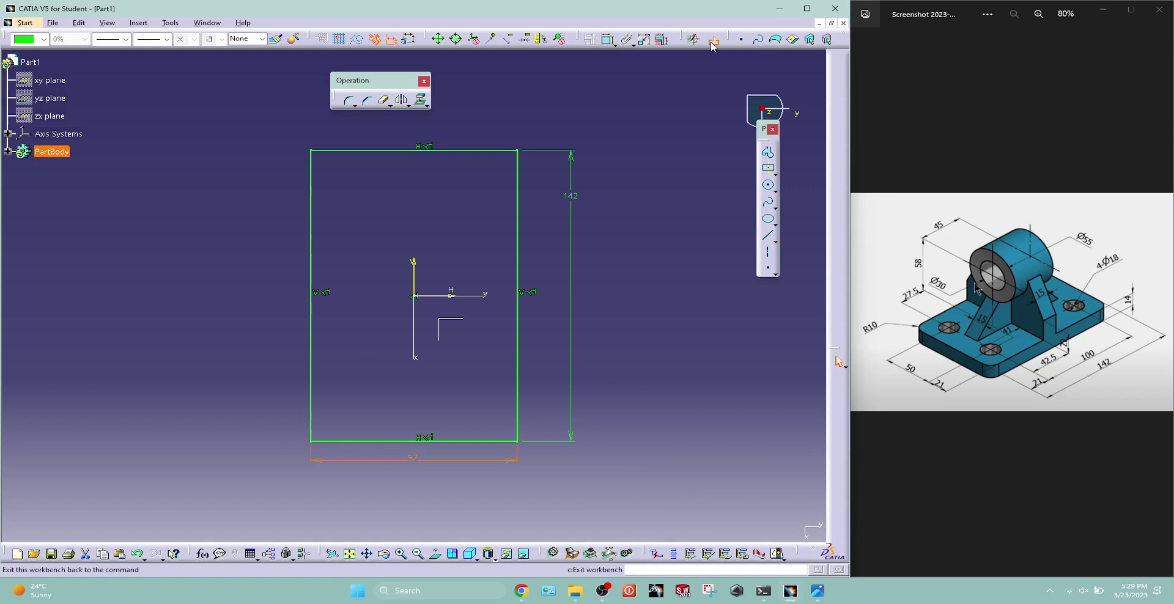
pyautogui.click(713, 39)
# Pad the rectangle 14 mm thick and fit the plate in the isometric view.
pyautogui.click(389, 81)
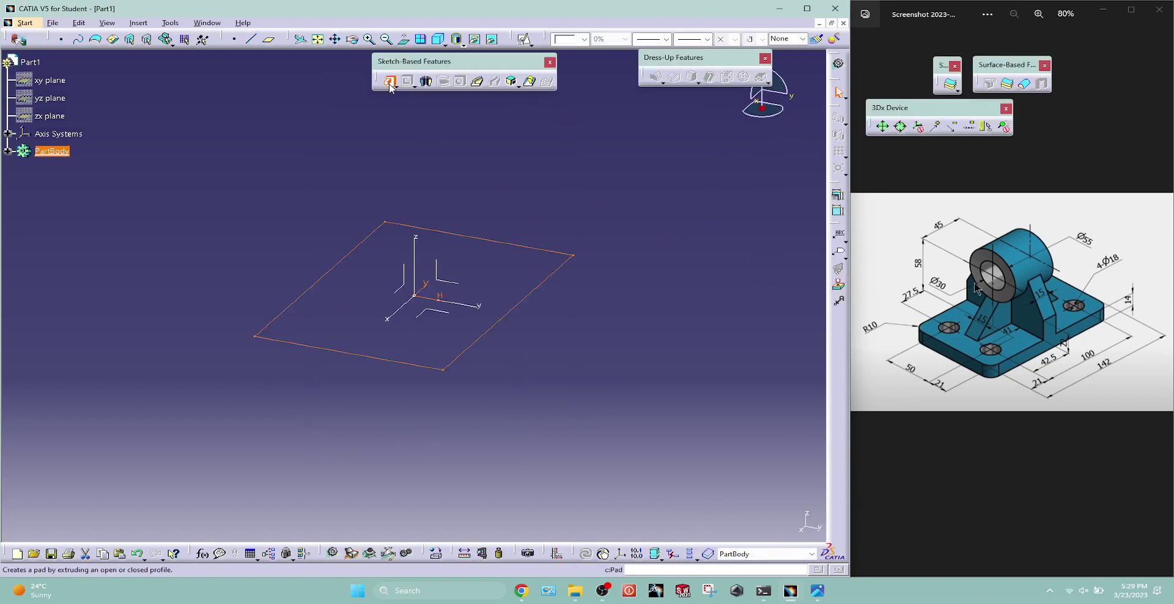
pyautogui.write('14')
pyautogui.press('Return')
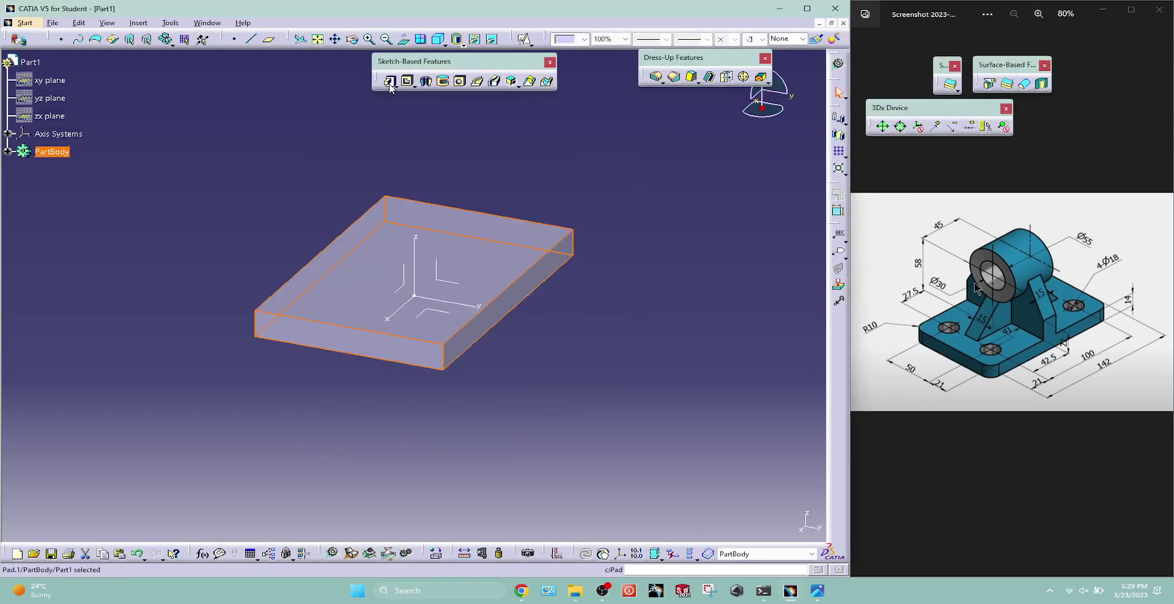
pyautogui.click(438, 40)
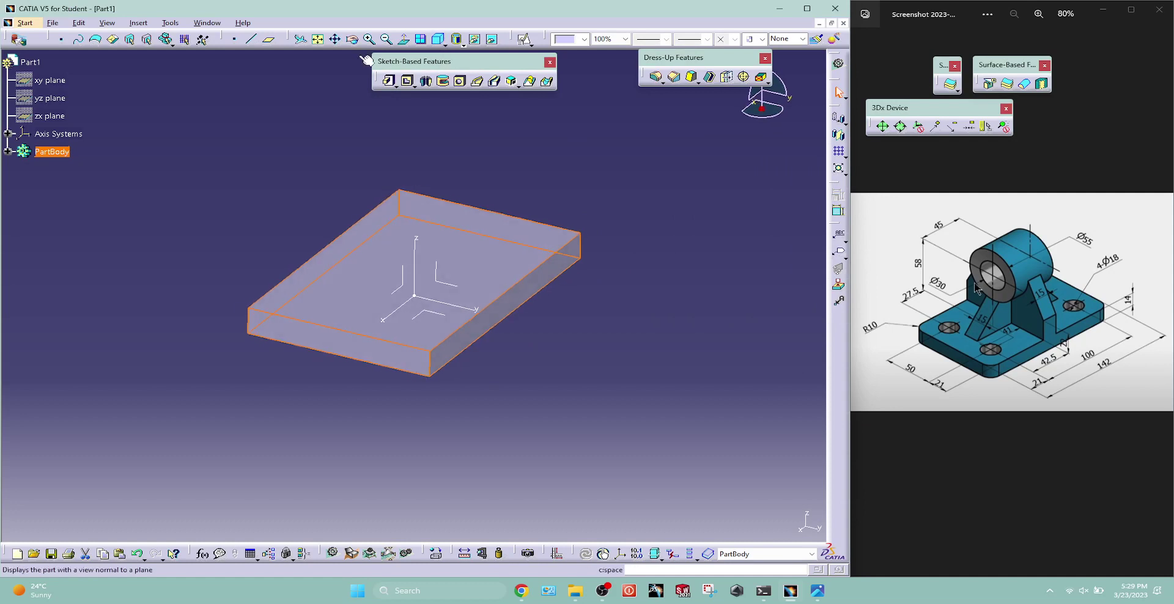
pyautogui.click(319, 40)
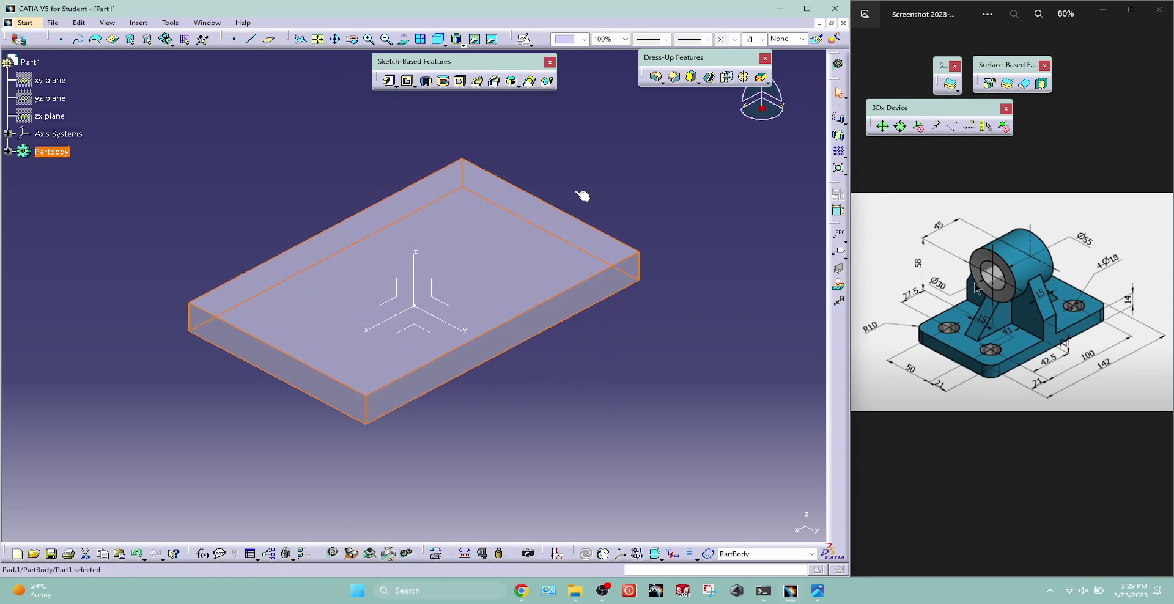
pyautogui.click(629, 166)
# Fillet the plate's four vertical corner edges with a 10 mm radius.
pyautogui.click(659, 83)
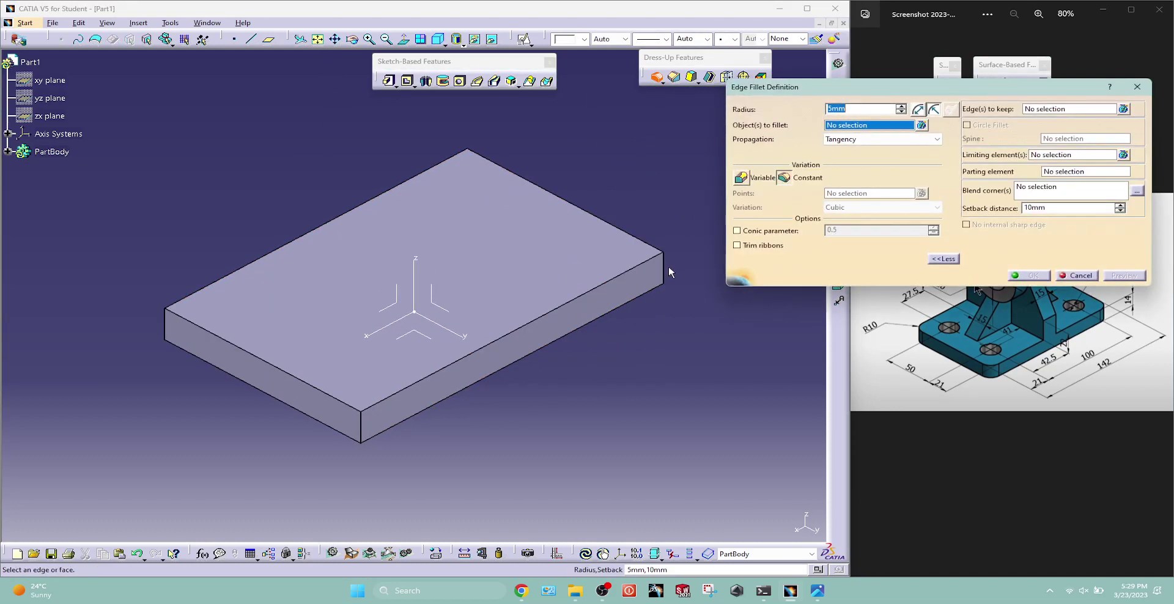
pyautogui.click(663, 269)
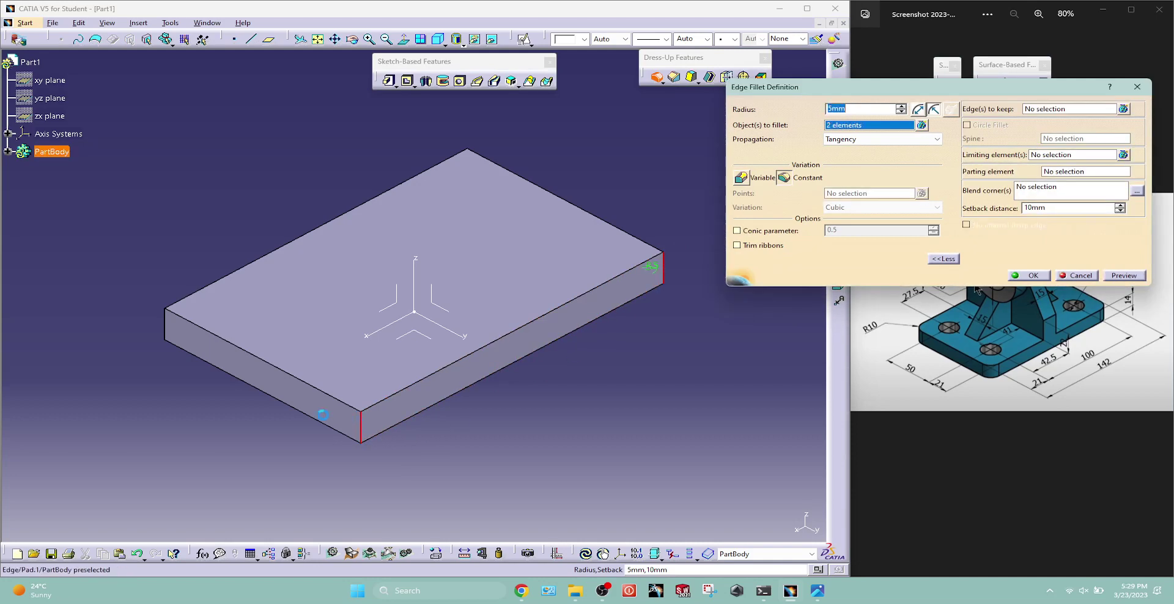
pyautogui.click(172, 326)
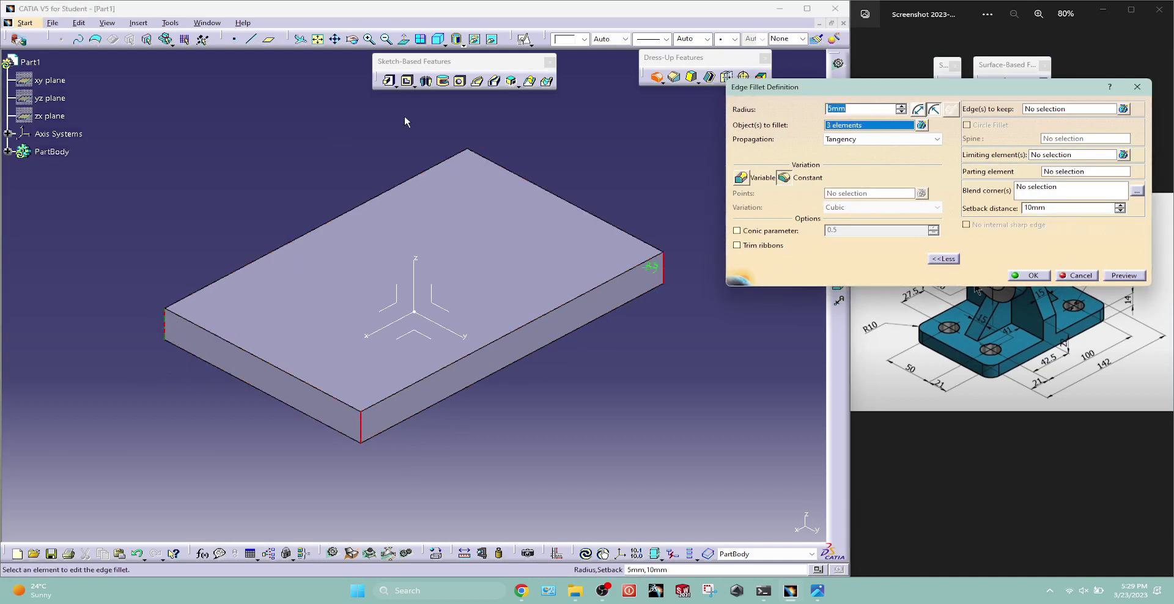
pyautogui.moveTo(446, 149)
pyautogui.mouseDown(button='middle')
pyautogui.moveTo(467, 402)
pyautogui.moveTo(490, 348)
pyautogui.mouseUp(button='middle')
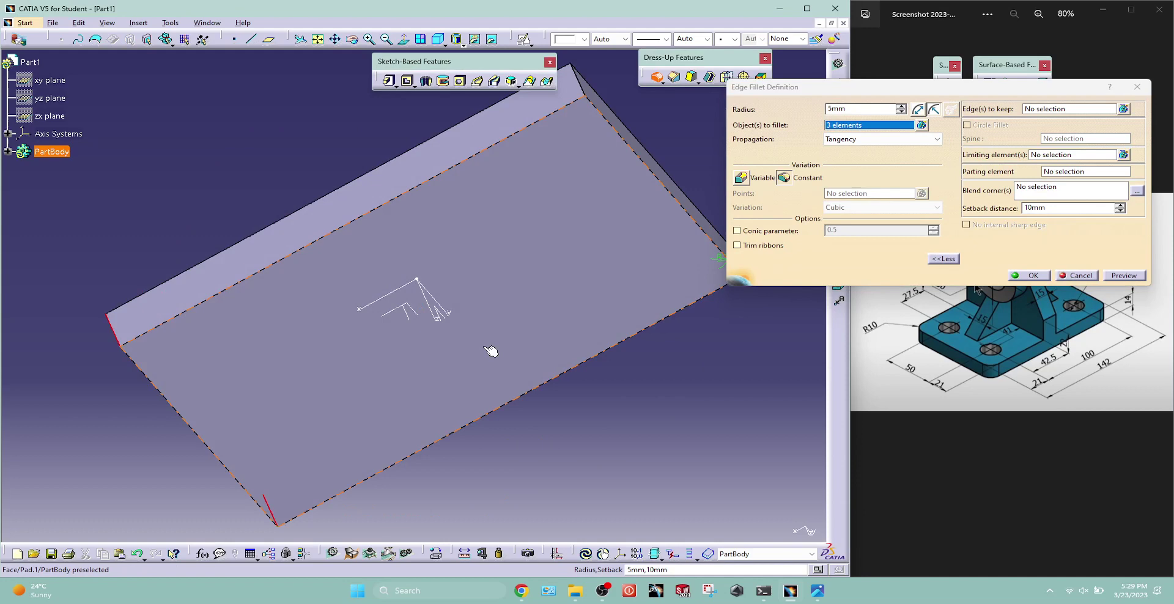
pyautogui.click(578, 88)
pyautogui.write('10')
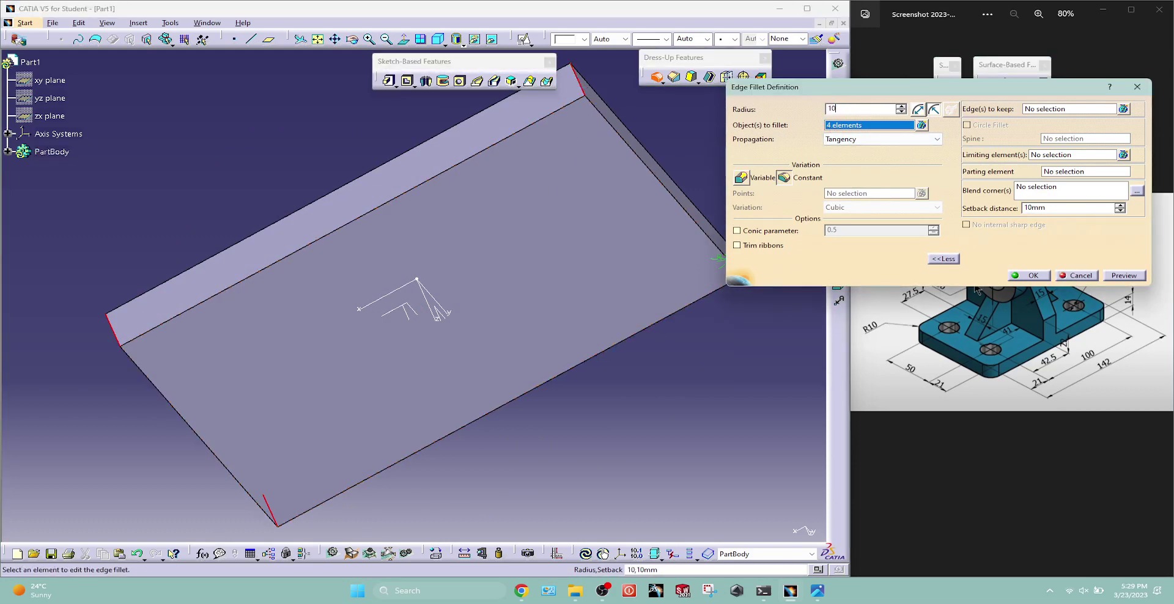
pyautogui.click(703, 438)
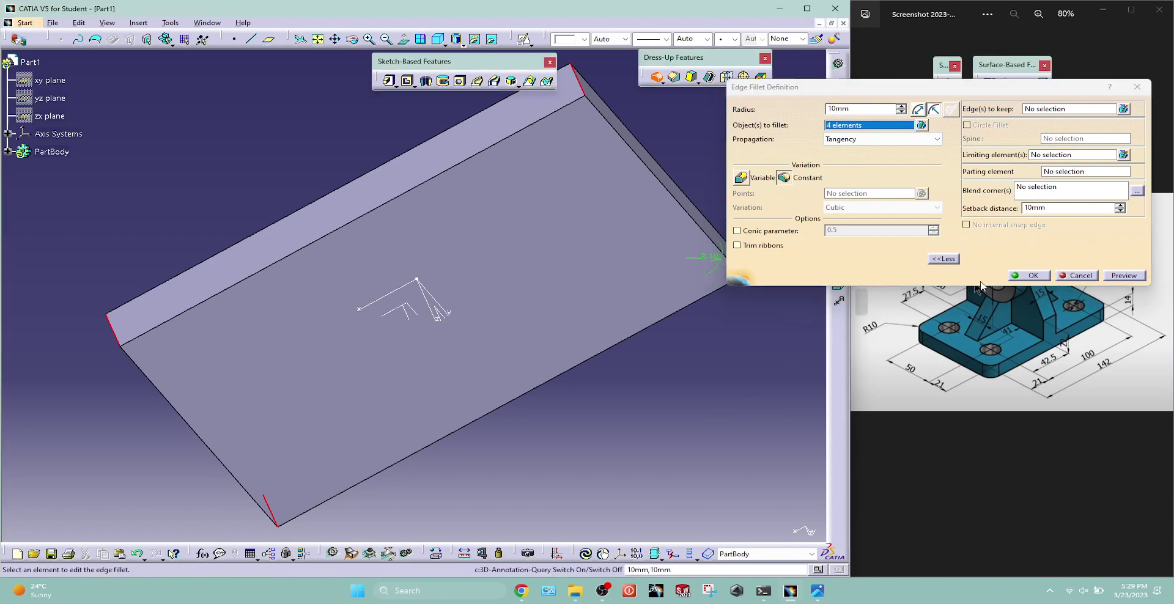
pyautogui.click(1029, 276)
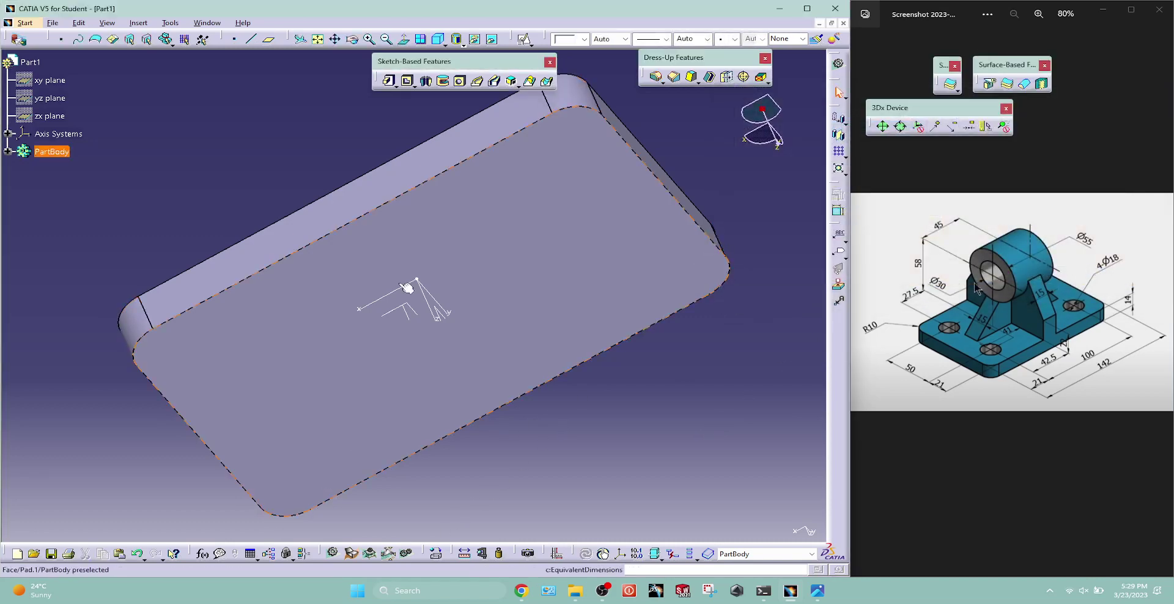
pyautogui.click(438, 39)
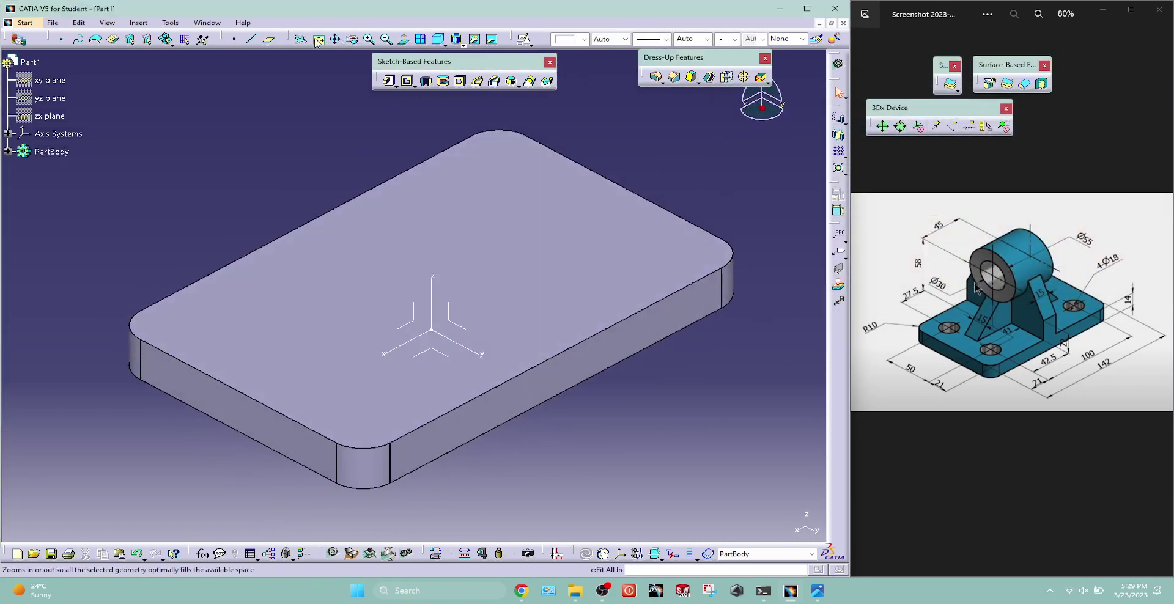
# Start a positioned sketch referenced to the absolute axis system on the side plane.
pyautogui.click(317, 41)
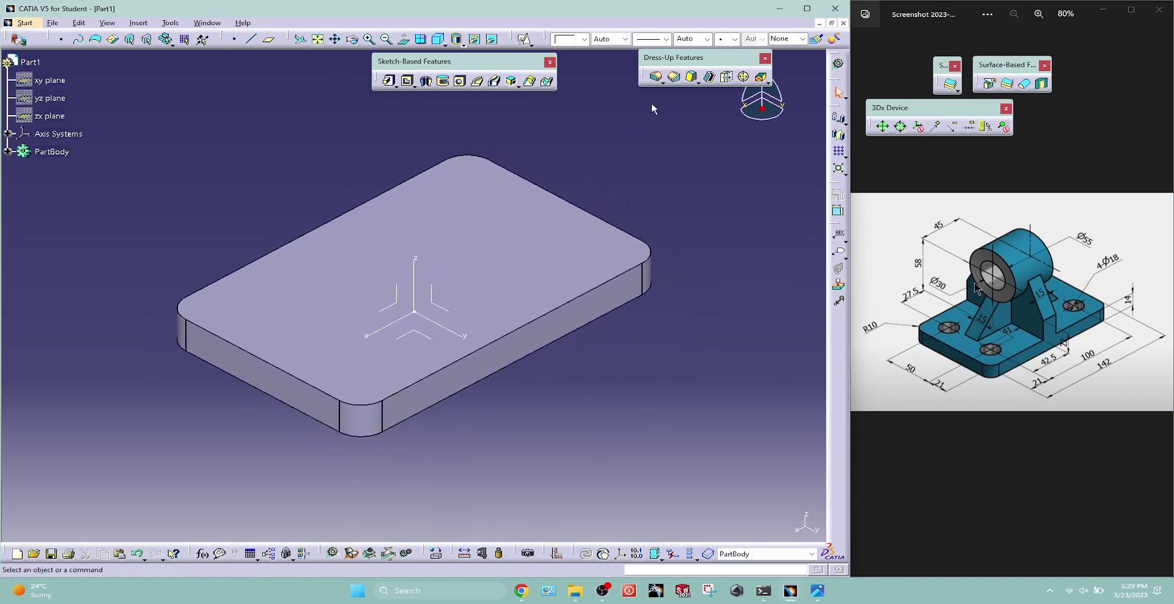
pyautogui.moveTo(397, 135); pyautogui.dragTo(398, 161, button='middle')
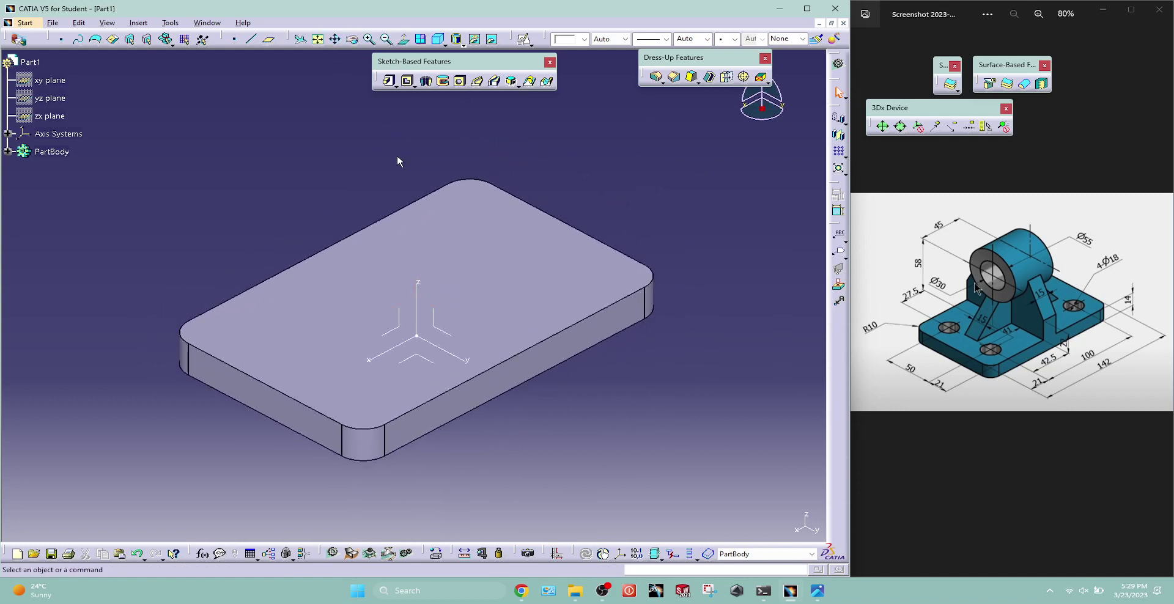
pyautogui.click(523, 38)
pyautogui.click(435, 327)
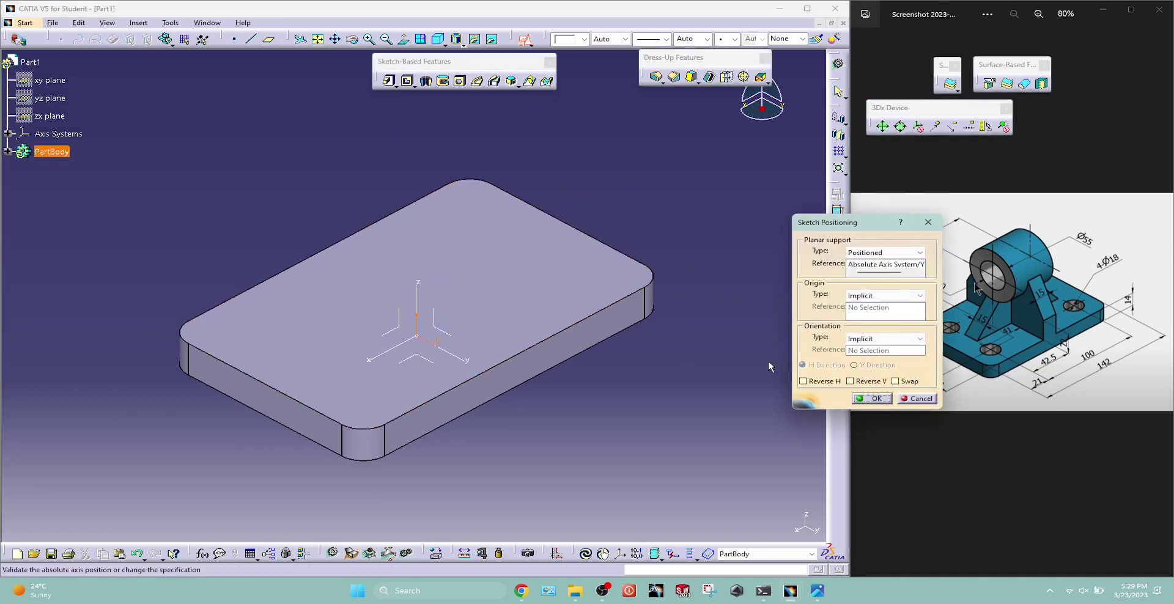
pyautogui.click(866, 397)
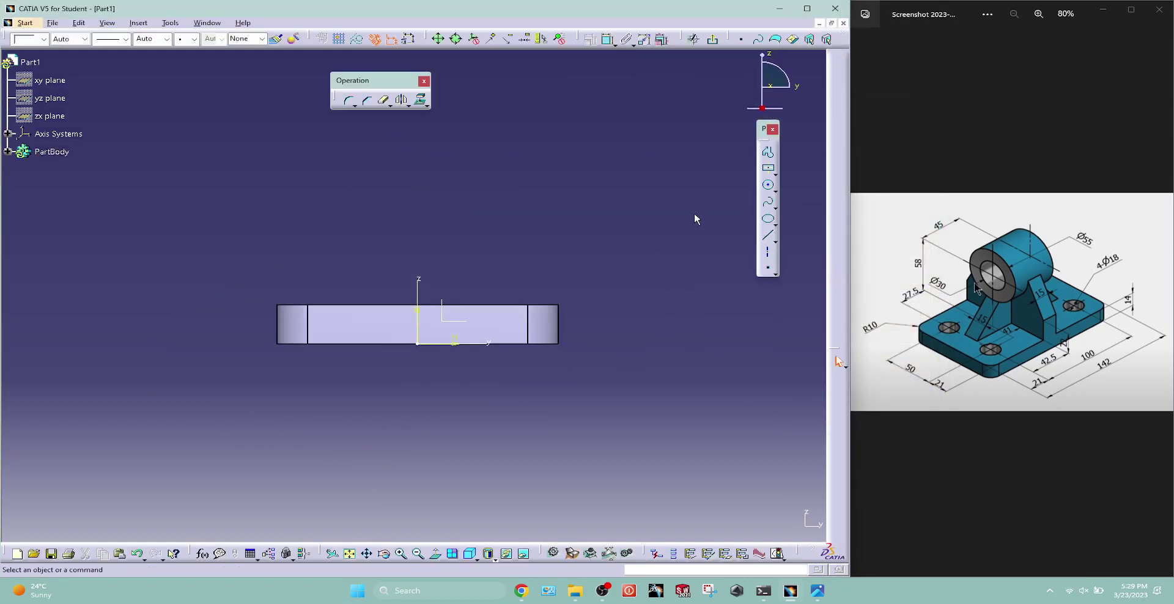
# Draw a 55 mm diameter circle above the base plate.
pyautogui.click(770, 185)
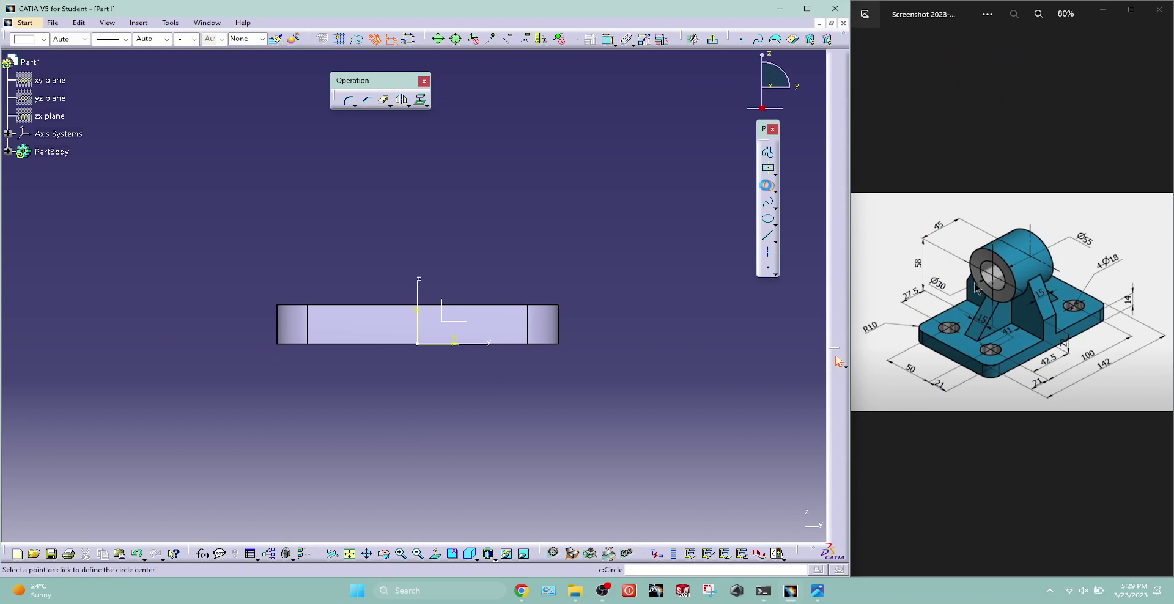
pyautogui.click(419, 182)
pyautogui.click(465, 148)
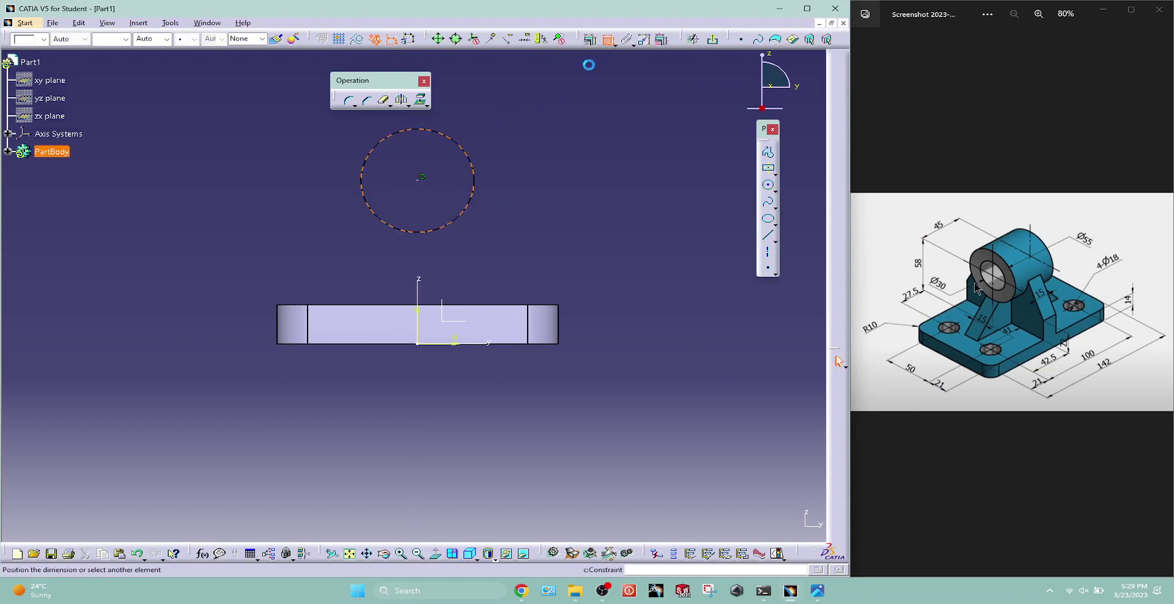
pyautogui.doubleClick(492, 162)
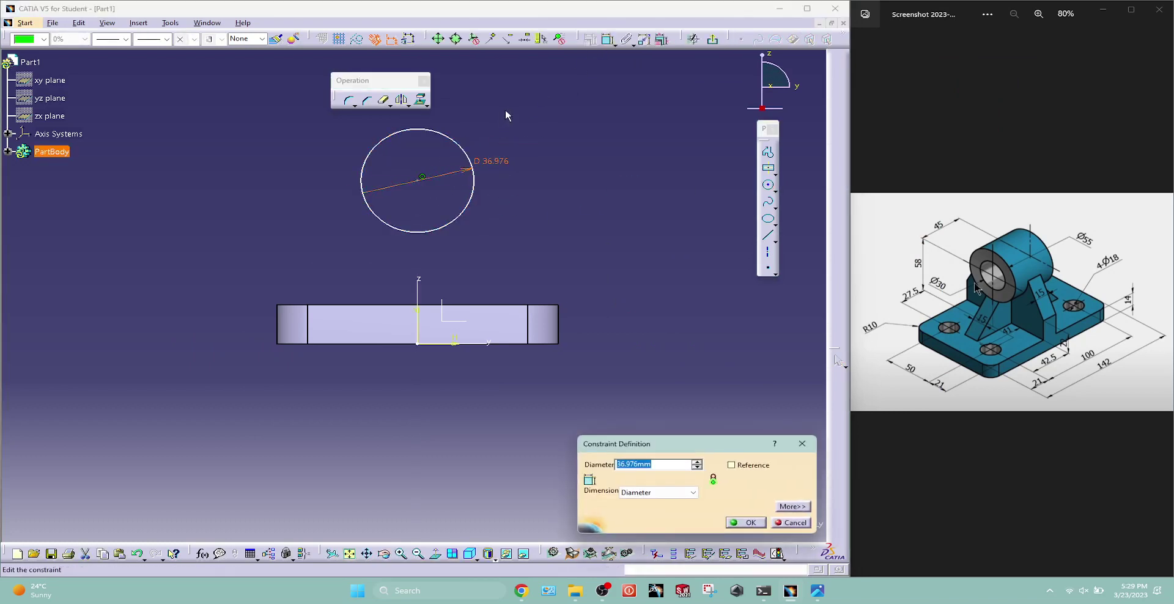
pyautogui.write('55')
pyautogui.press('Return')
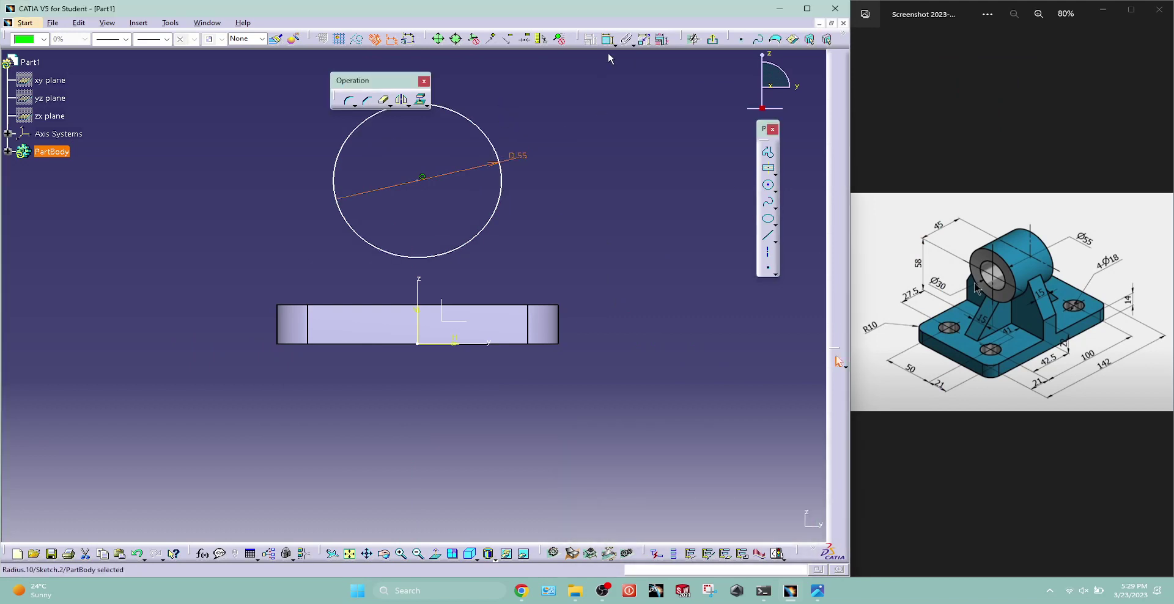
# Place the circle centre 58 mm above the plate's top edge and exit the sketch.
pyautogui.click(608, 40)
pyautogui.click(423, 179)
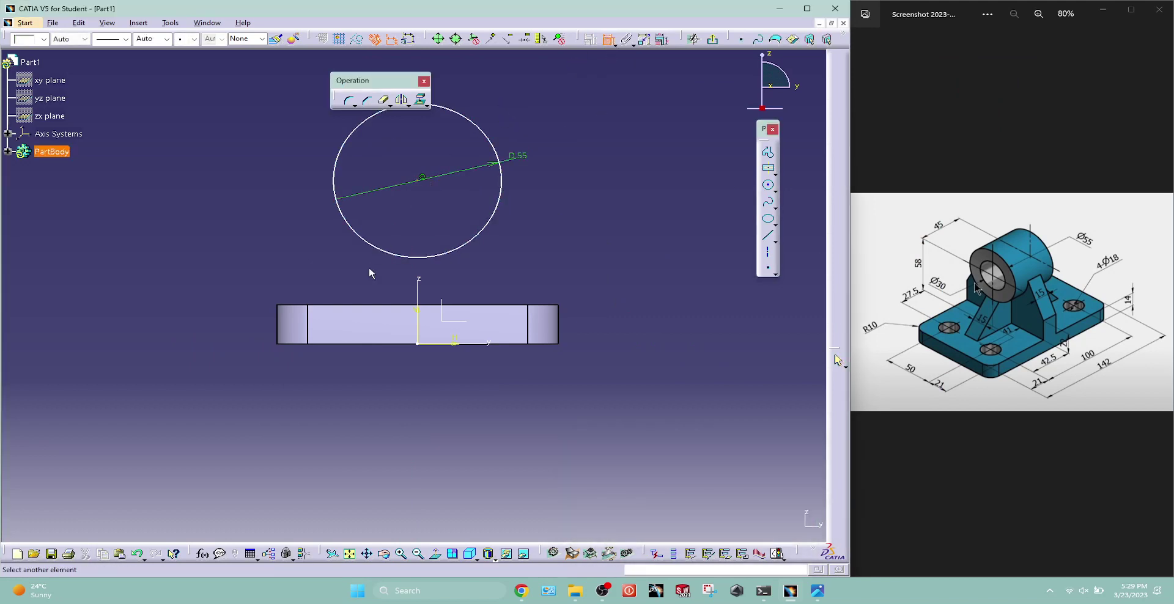
pyautogui.click(346, 308)
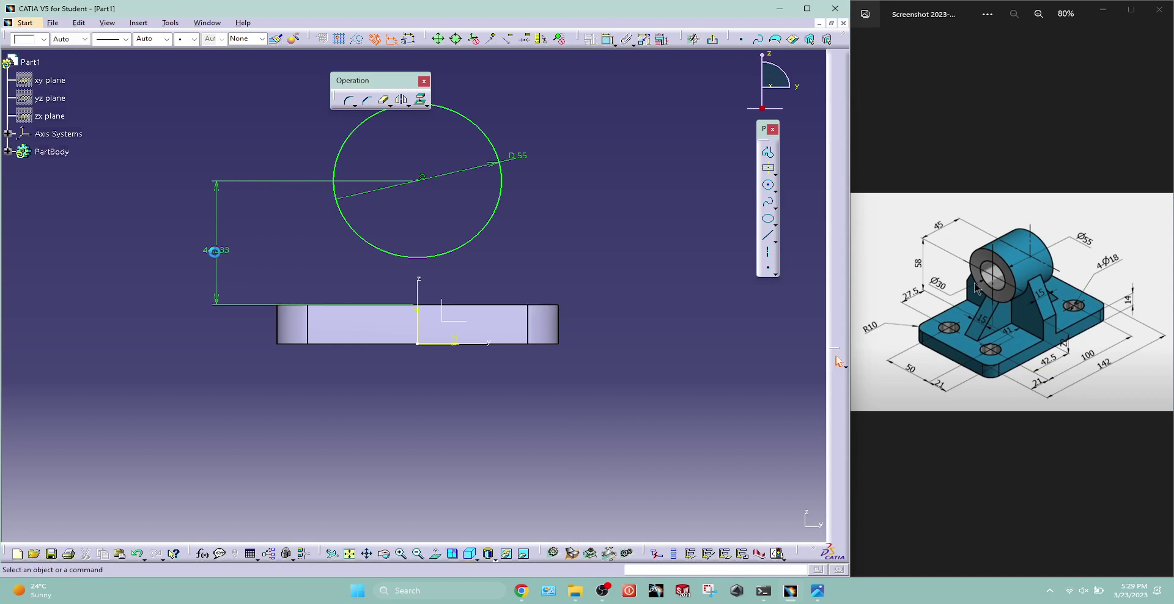
pyautogui.click(218, 249)
pyautogui.doubleClick(220, 256)
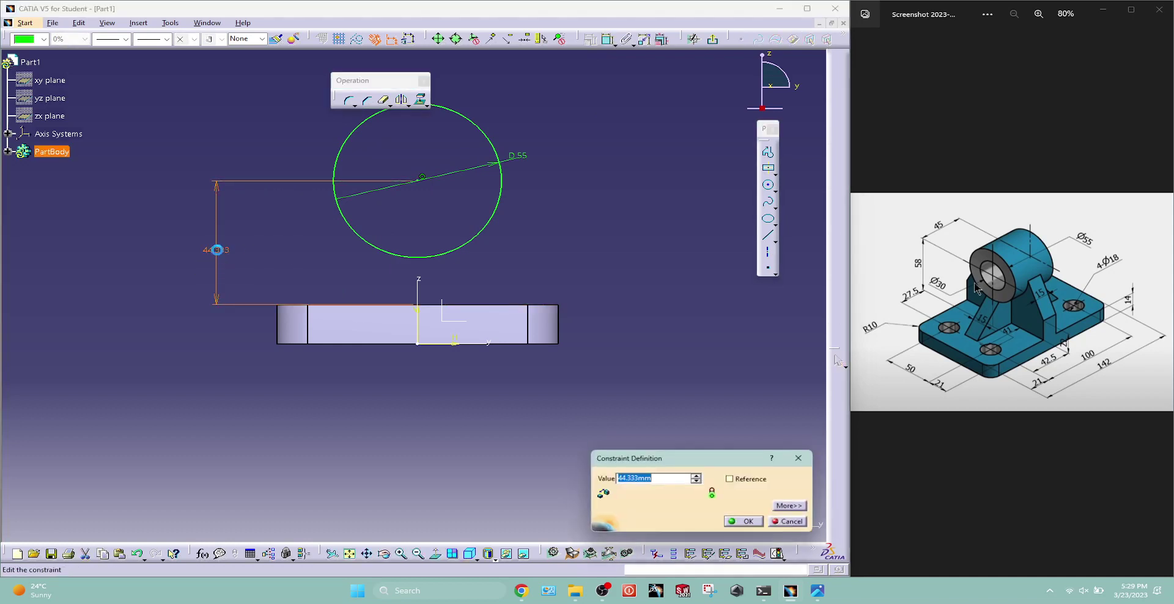
pyautogui.press('Return')
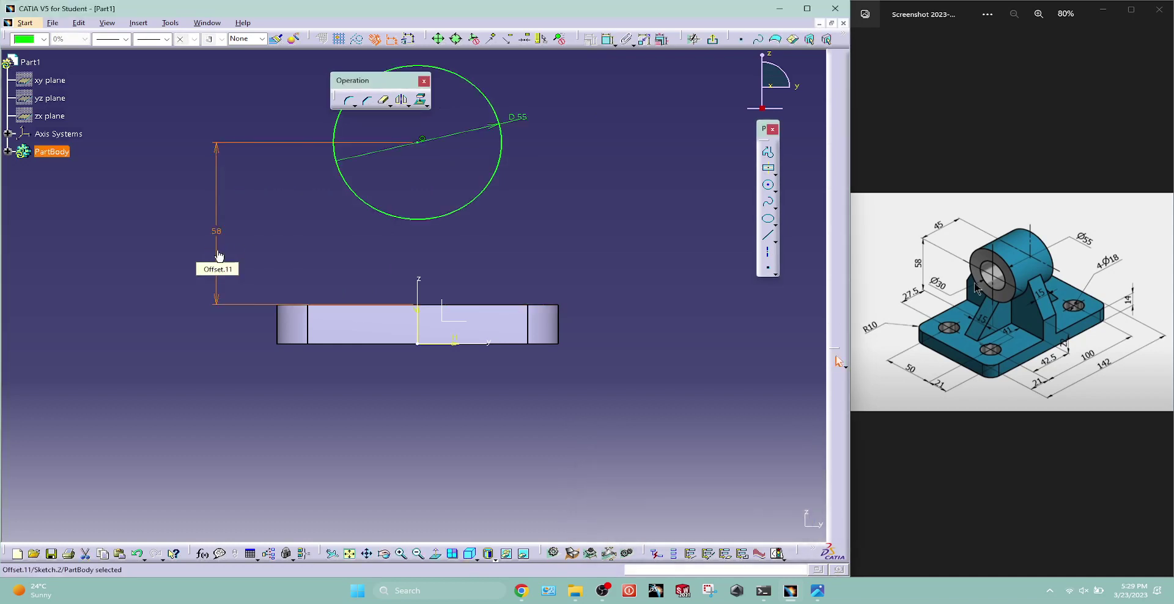
pyautogui.click(712, 45)
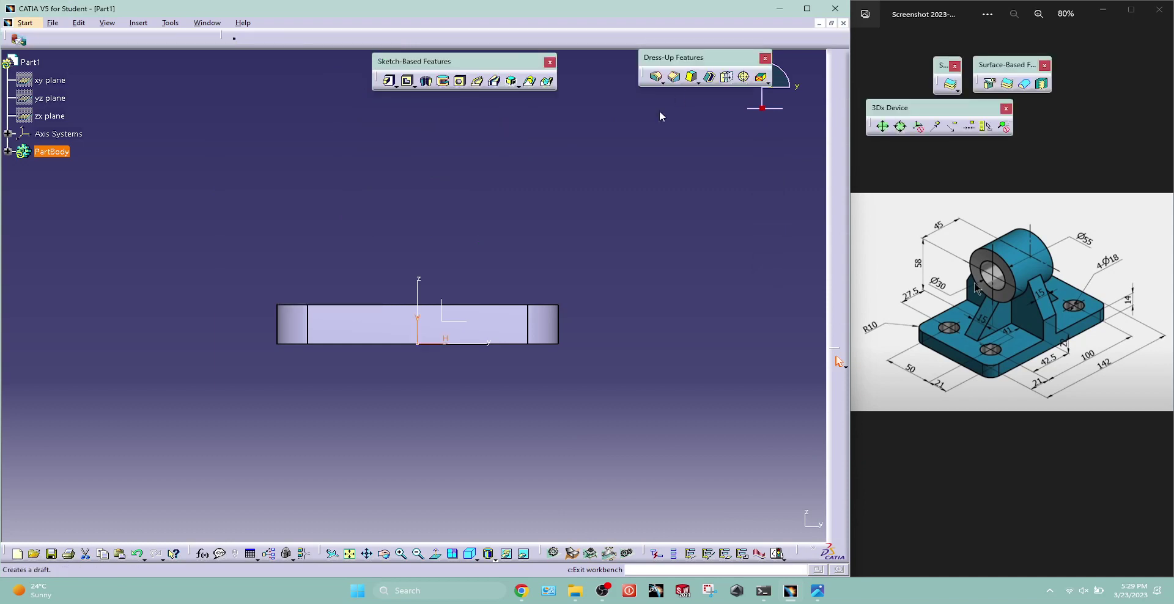
# Pad the circle into a 45 mm long cylinder with mirrored extent (45/2 each side).
pyautogui.click(393, 82)
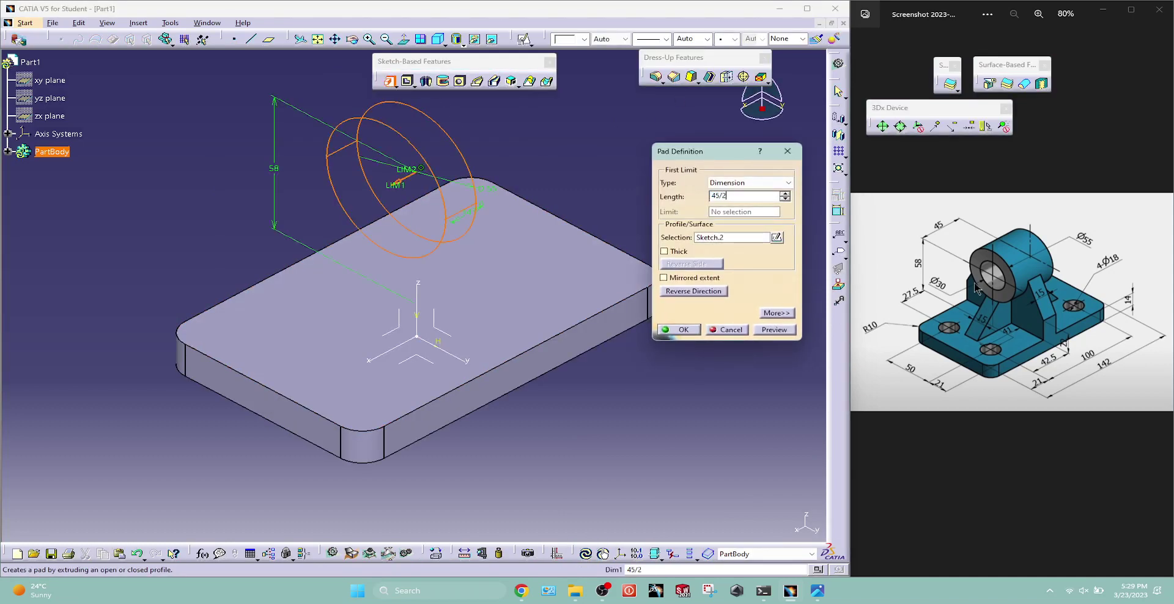
pyautogui.click(686, 280)
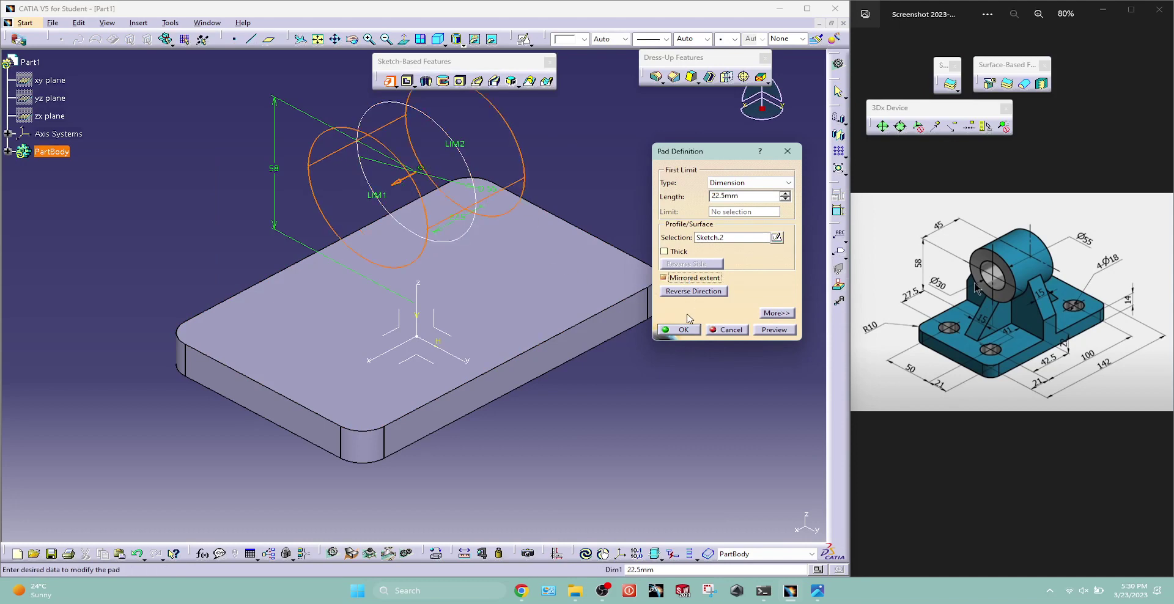
pyautogui.click(683, 331)
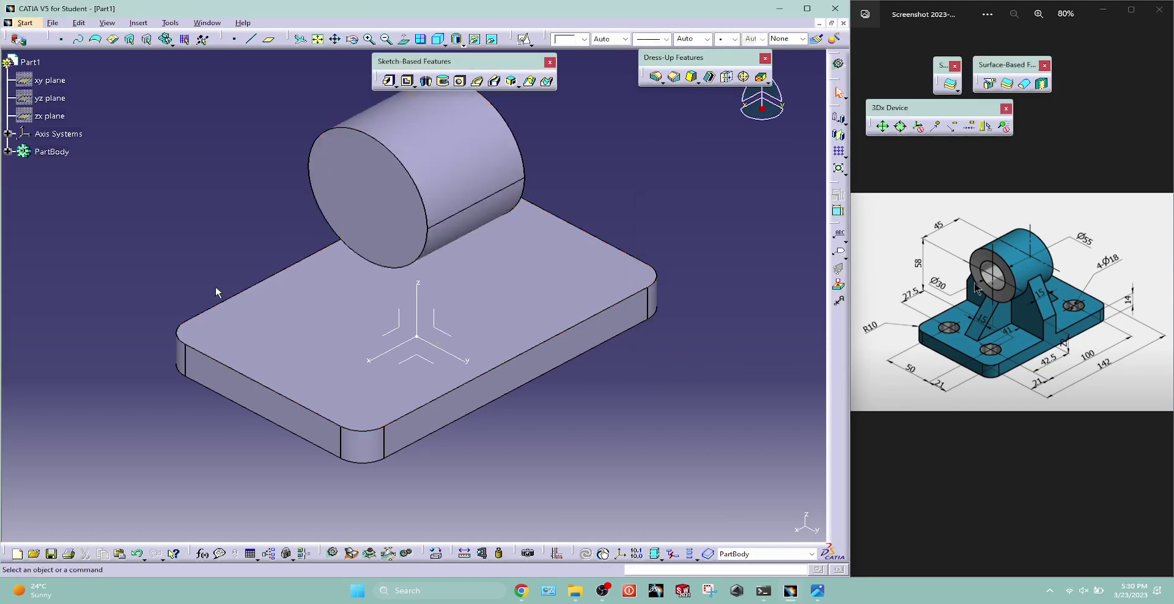
pyautogui.click(451, 333)
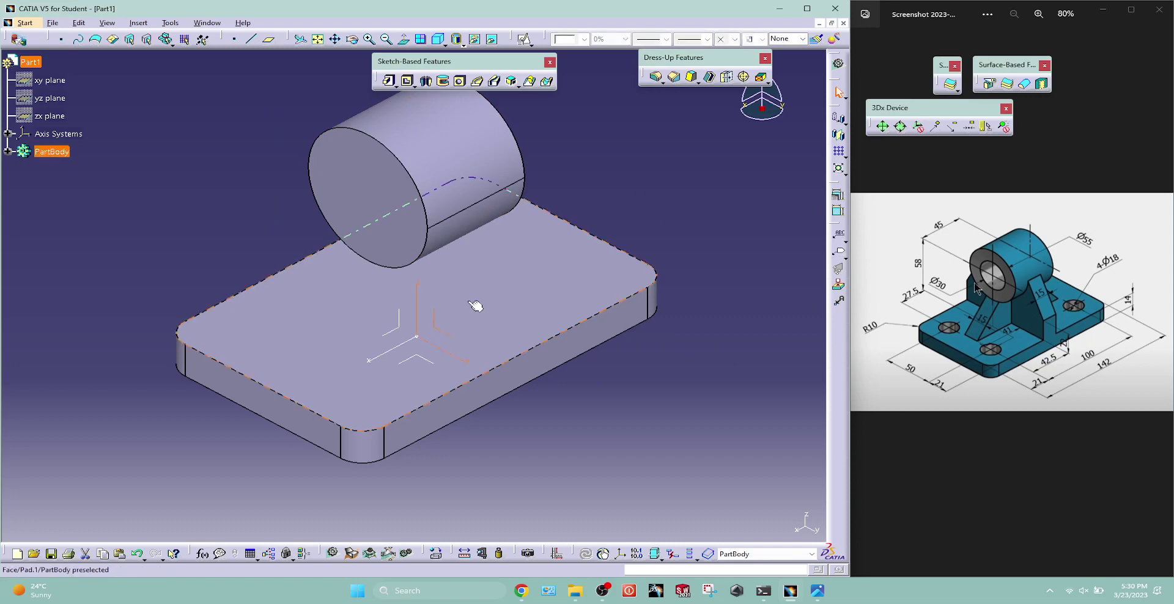
# Start a positioned sketch on the yz plane and draw a horizontal axis across the circle.
pyautogui.click(524, 39)
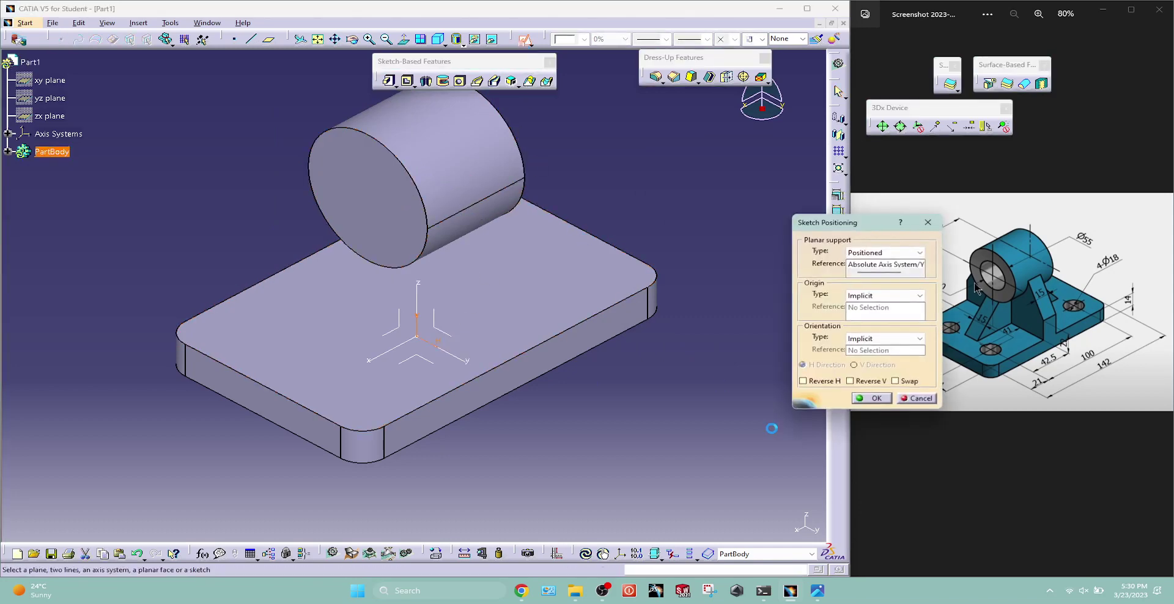
pyautogui.click(881, 396)
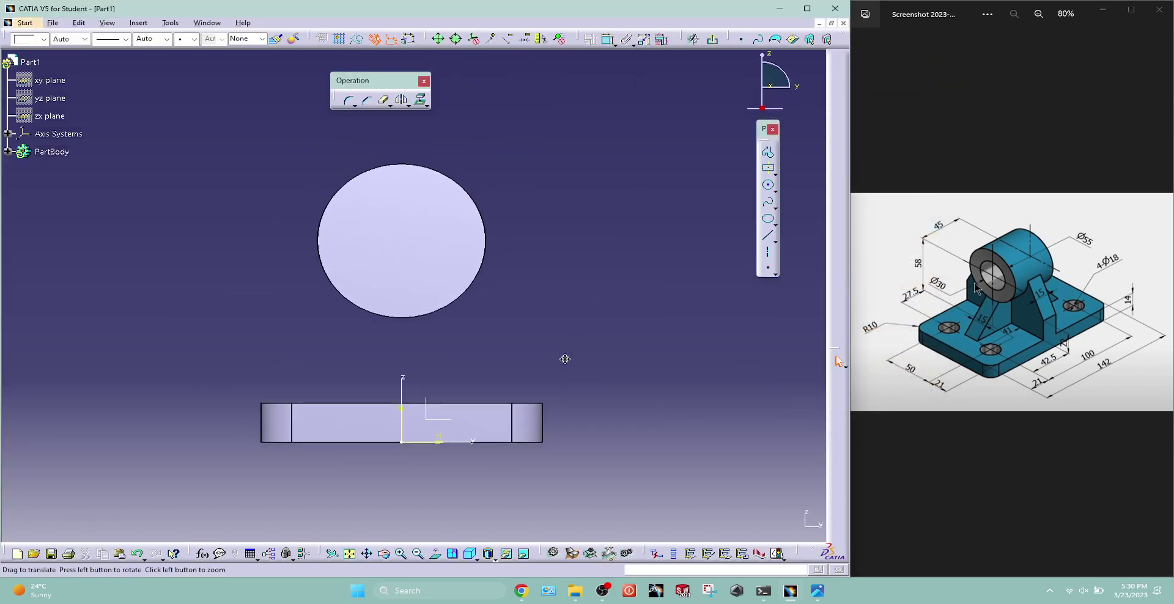
pyautogui.click(768, 252)
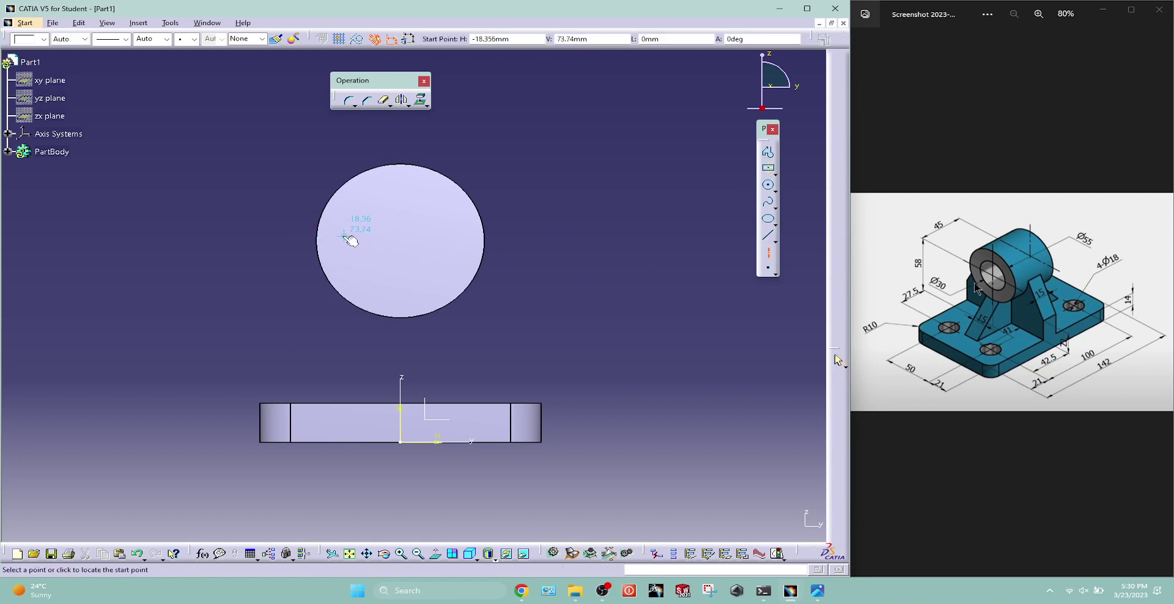
pyautogui.click(245, 241)
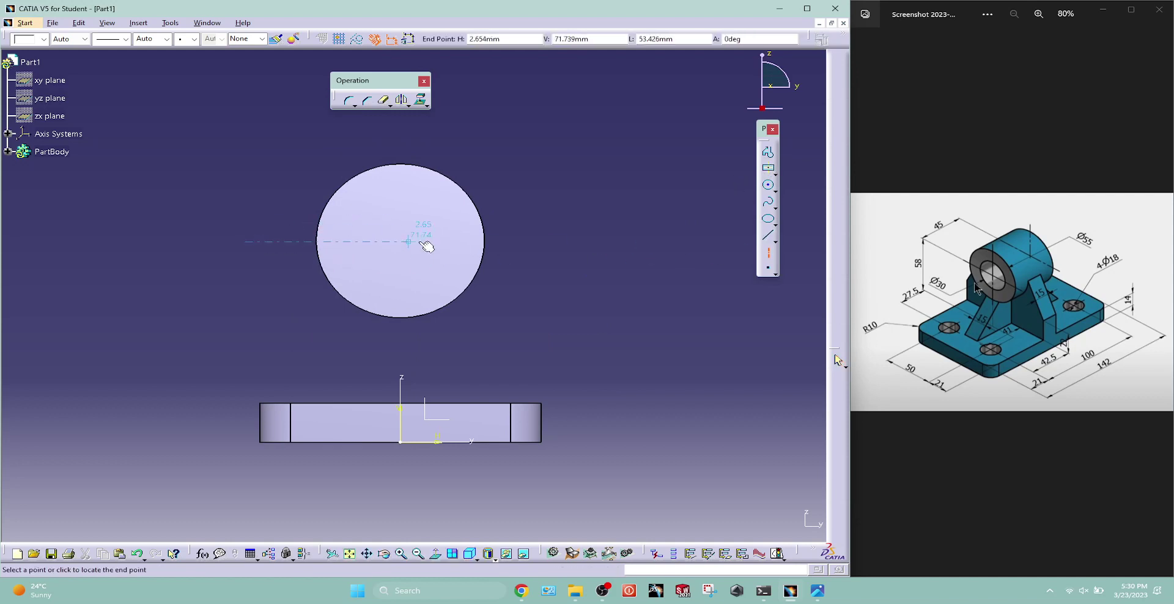
pyautogui.click(529, 241)
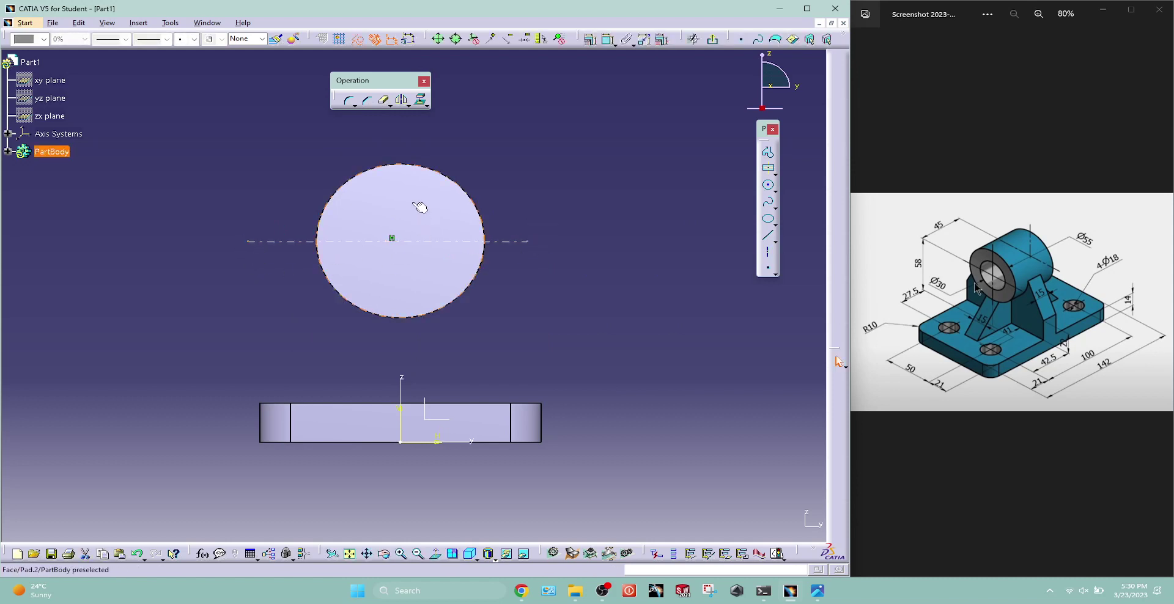
# Constrain the axis concentric with the cylinder's circle.
pyautogui.click(433, 168)
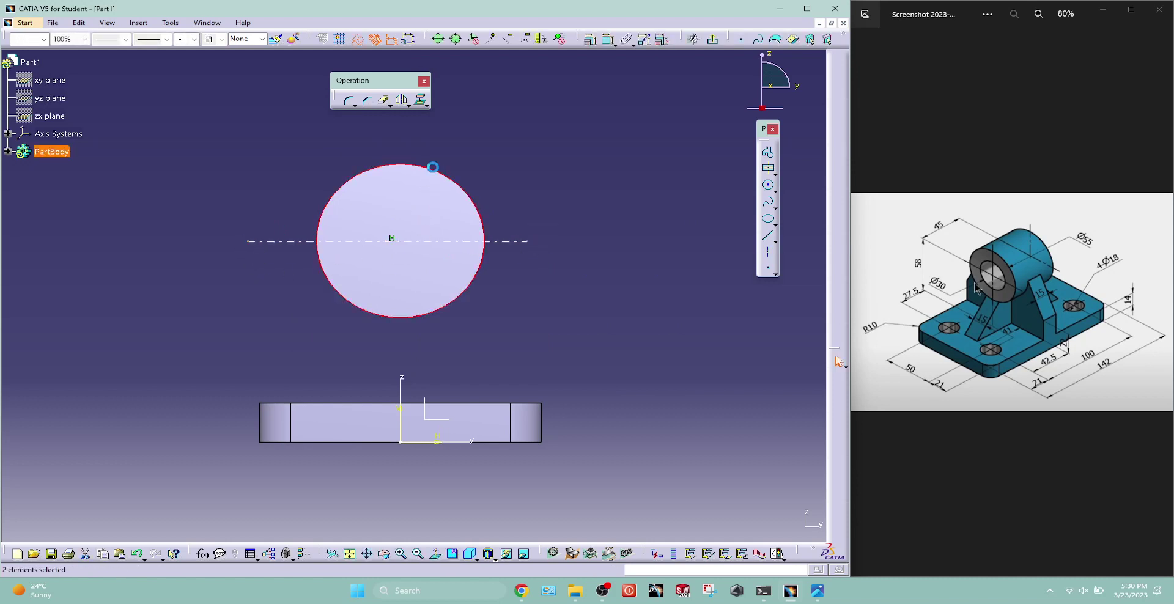
pyautogui.click(589, 39)
pyautogui.click(732, 399)
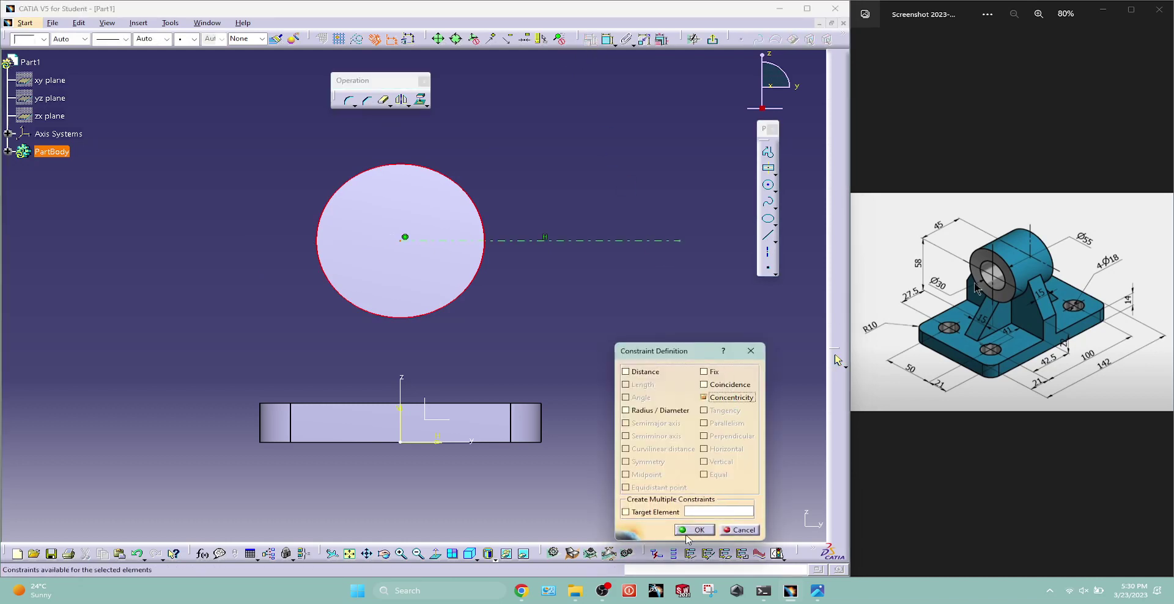
pyautogui.click(695, 530)
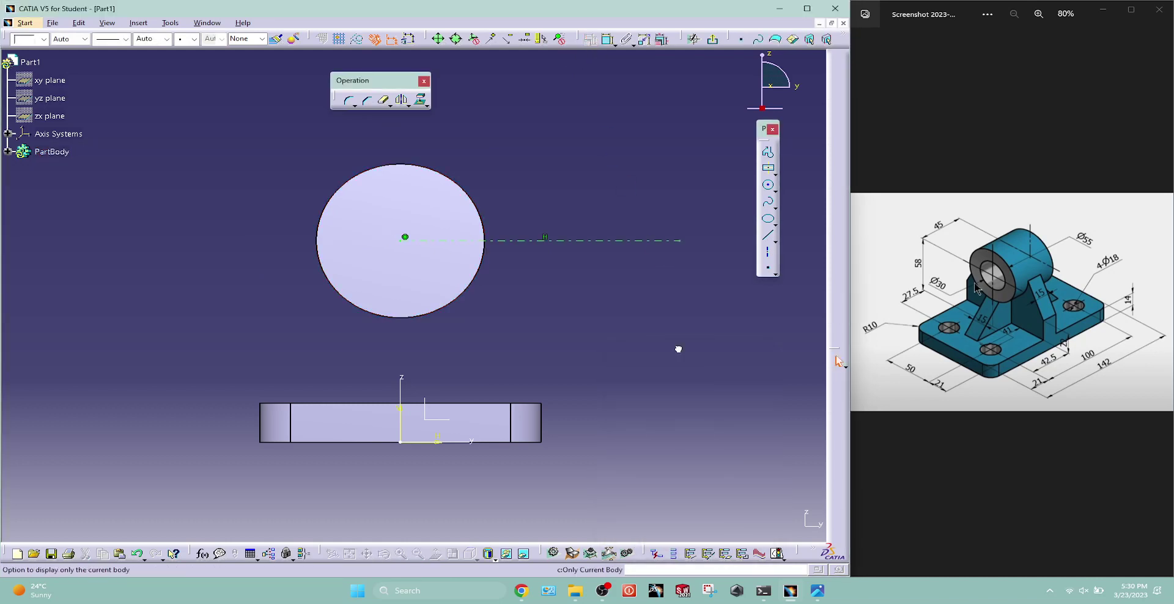
pyautogui.click(768, 151)
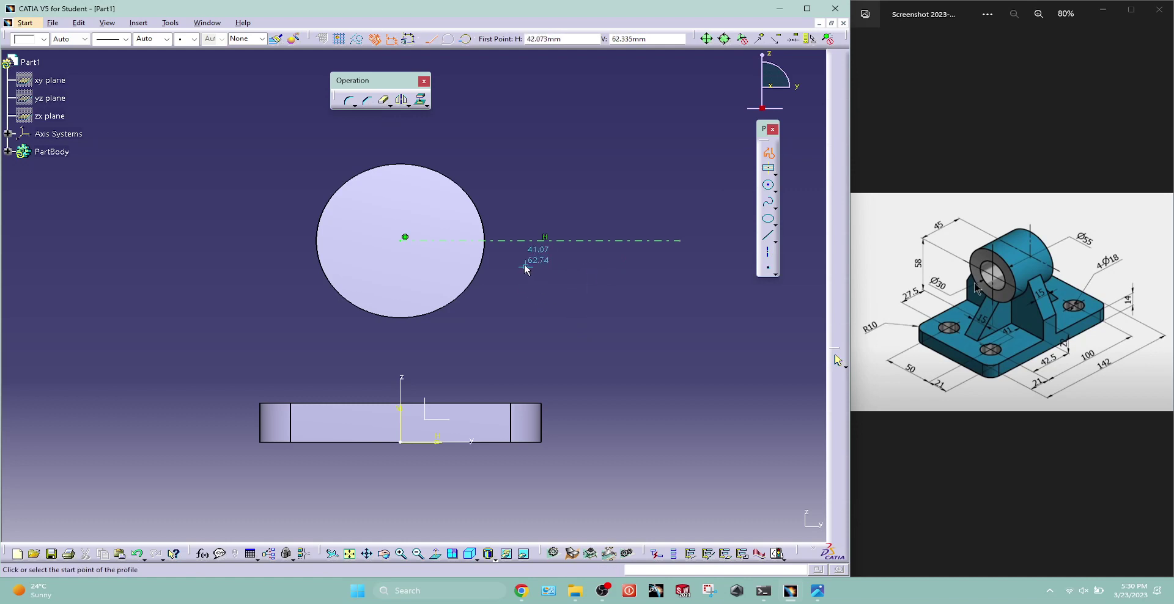
# Draw the rib profile: a slanted line from the circle down to a vertical edge at base level.
pyautogui.click(501, 238)
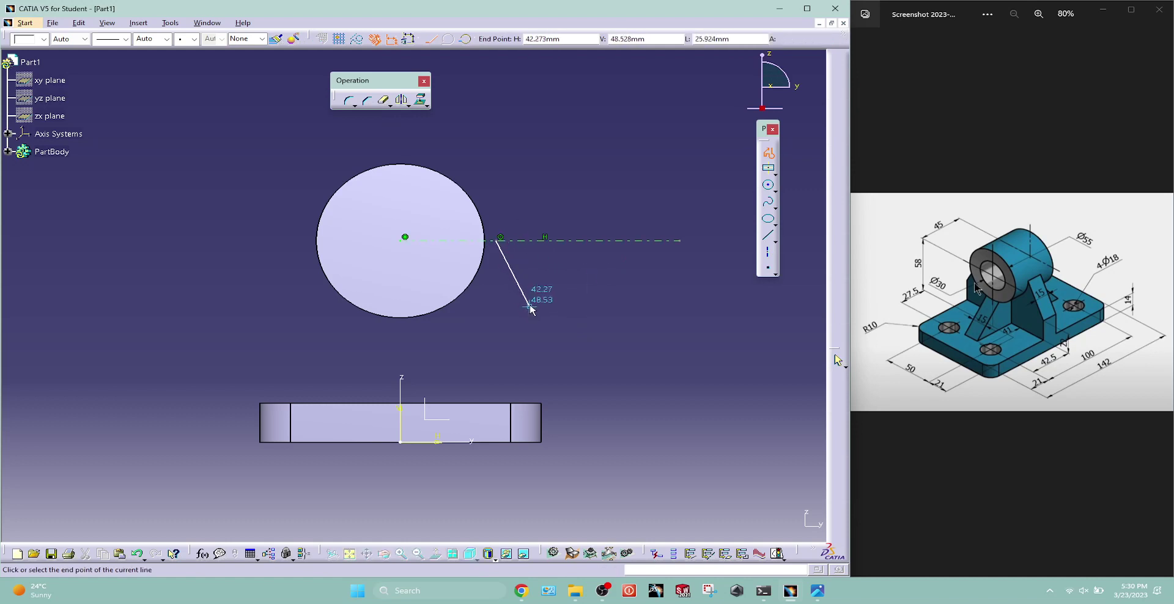
pyautogui.click(529, 306)
pyautogui.click(529, 389)
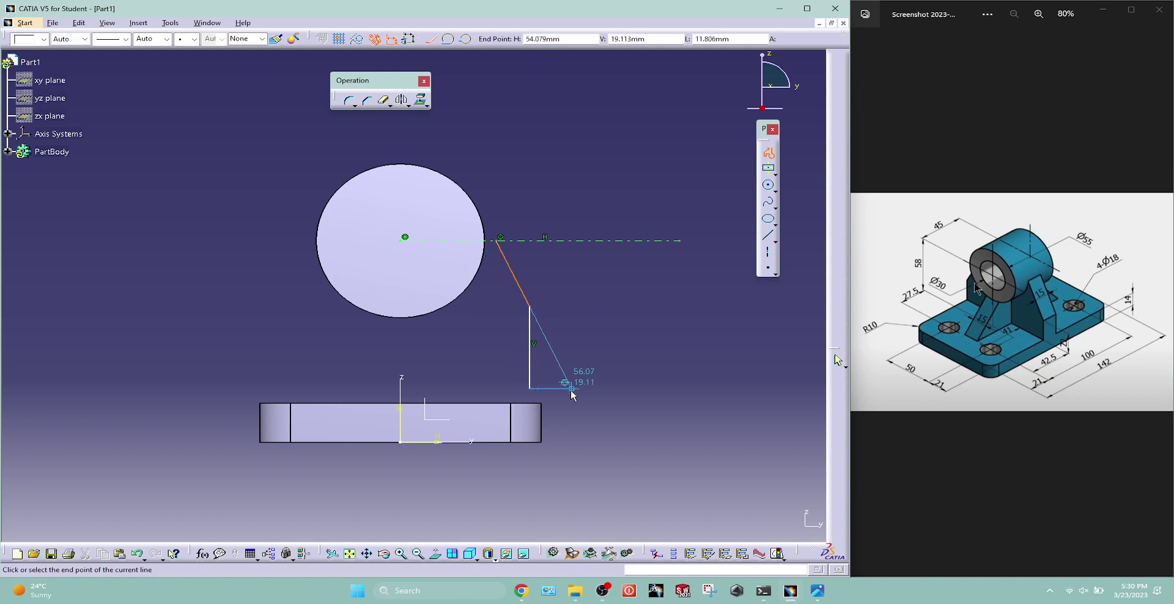
pyautogui.press('Escape')
# Make the vertical rib line coincident with the plate's edge and join it to the top corner.
pyautogui.click(530, 373)
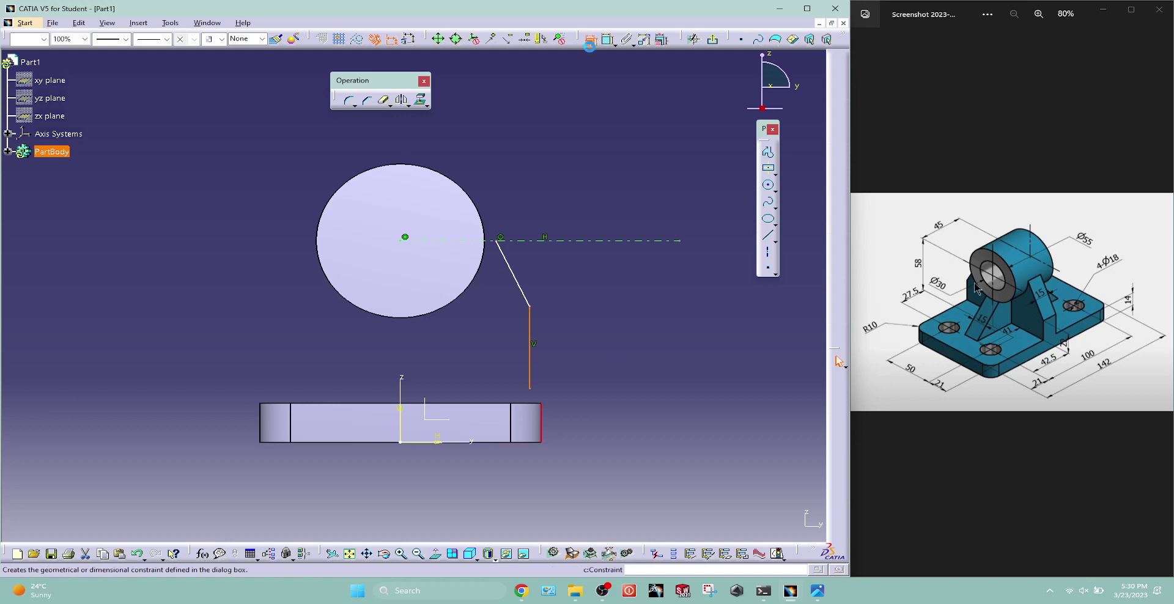
pyautogui.click(589, 39)
pyautogui.click(729, 388)
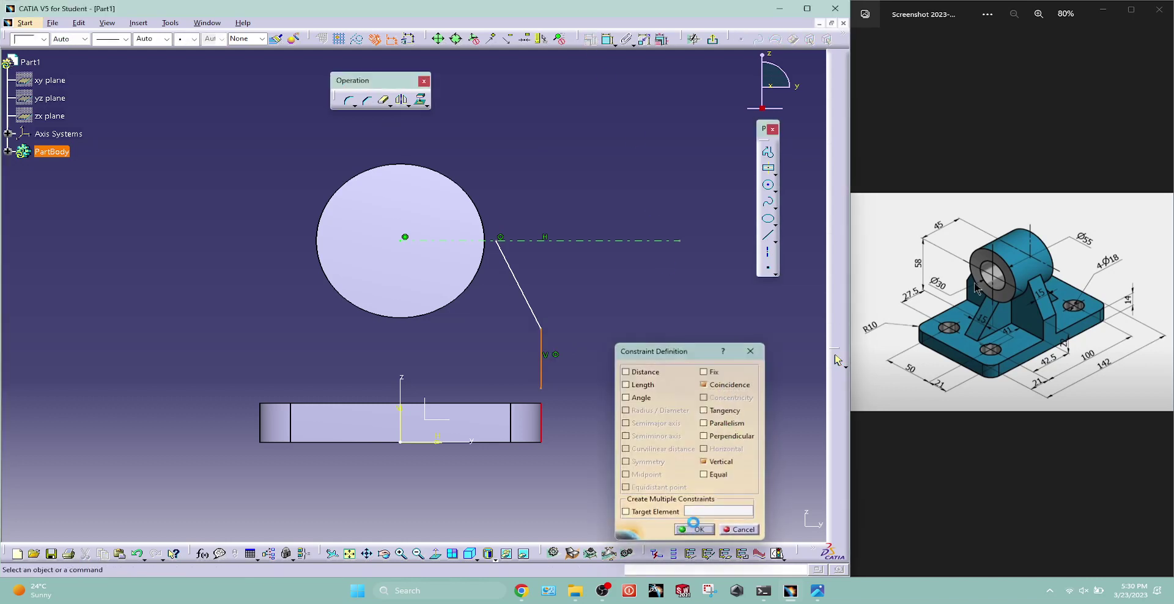
pyautogui.click(694, 530)
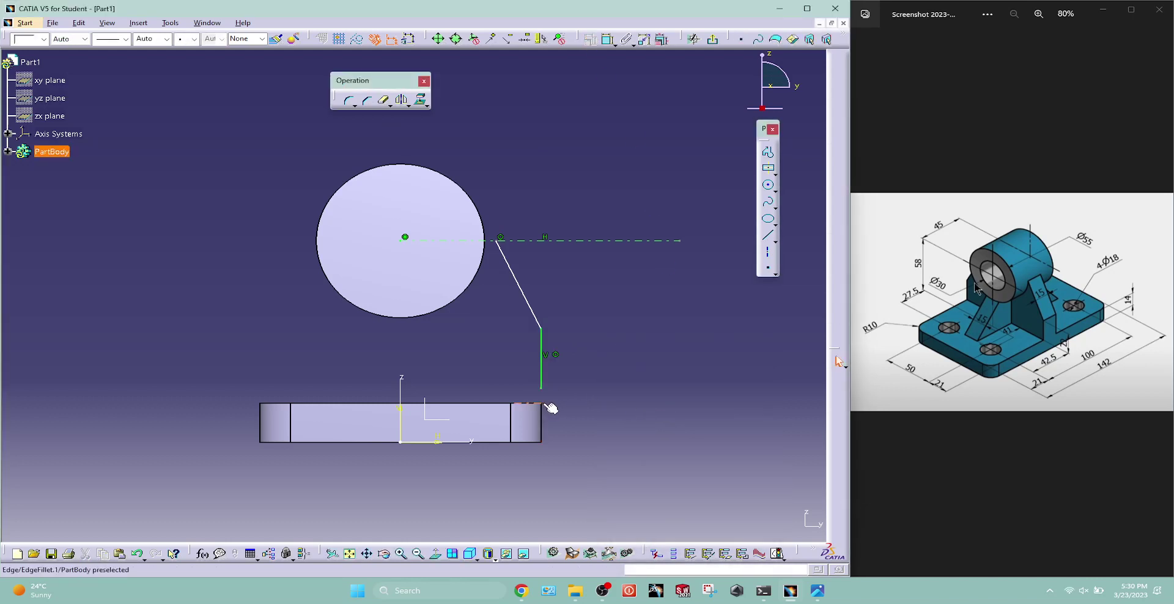
pyautogui.click(550, 408)
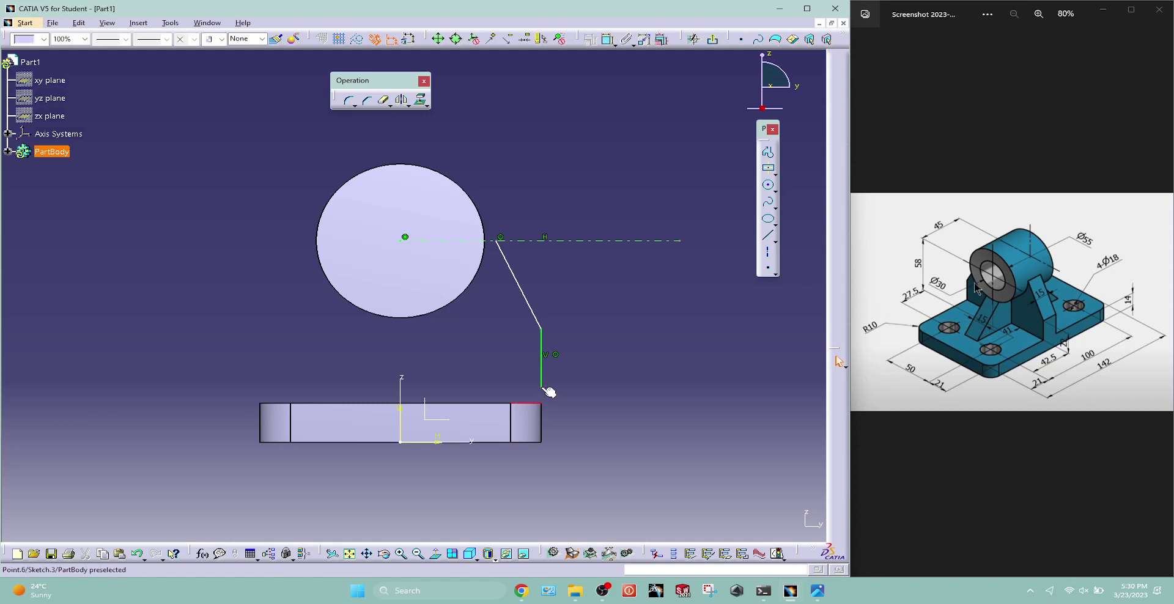
pyautogui.click(590, 38)
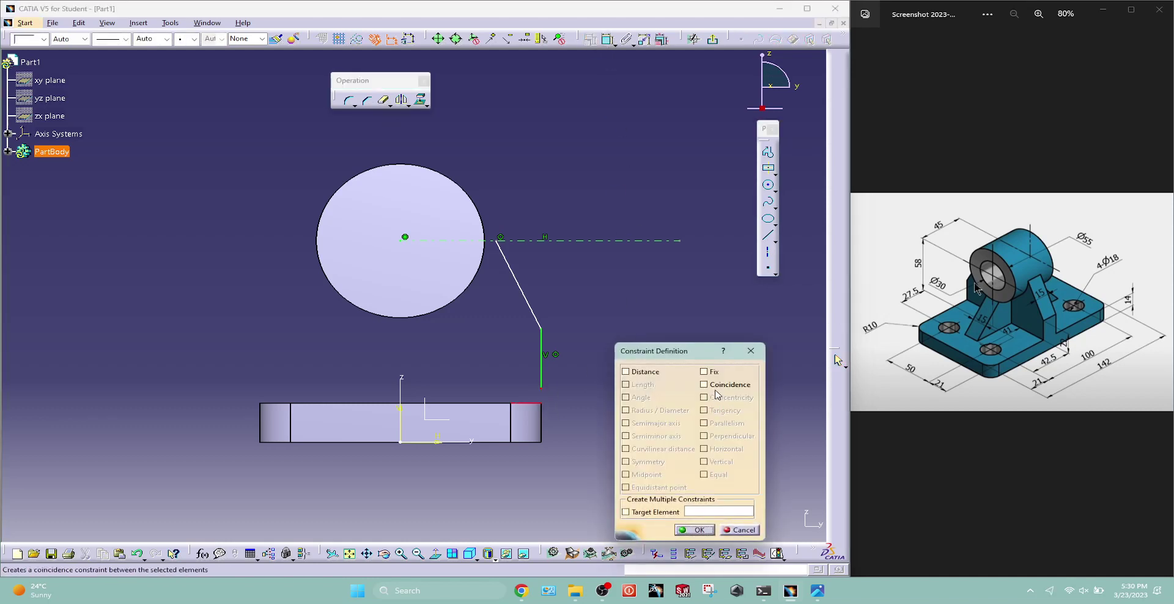
pyautogui.click(694, 530)
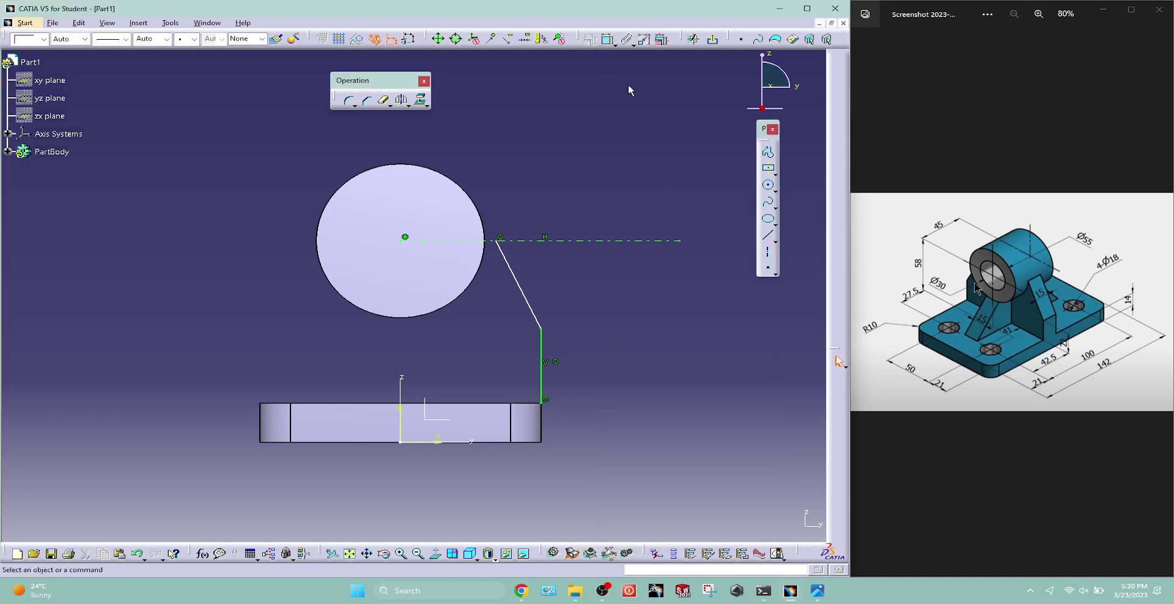
# Set the vertical rib line's height to 22 and pick the boss circle edge for projection.
pyautogui.click(547, 346)
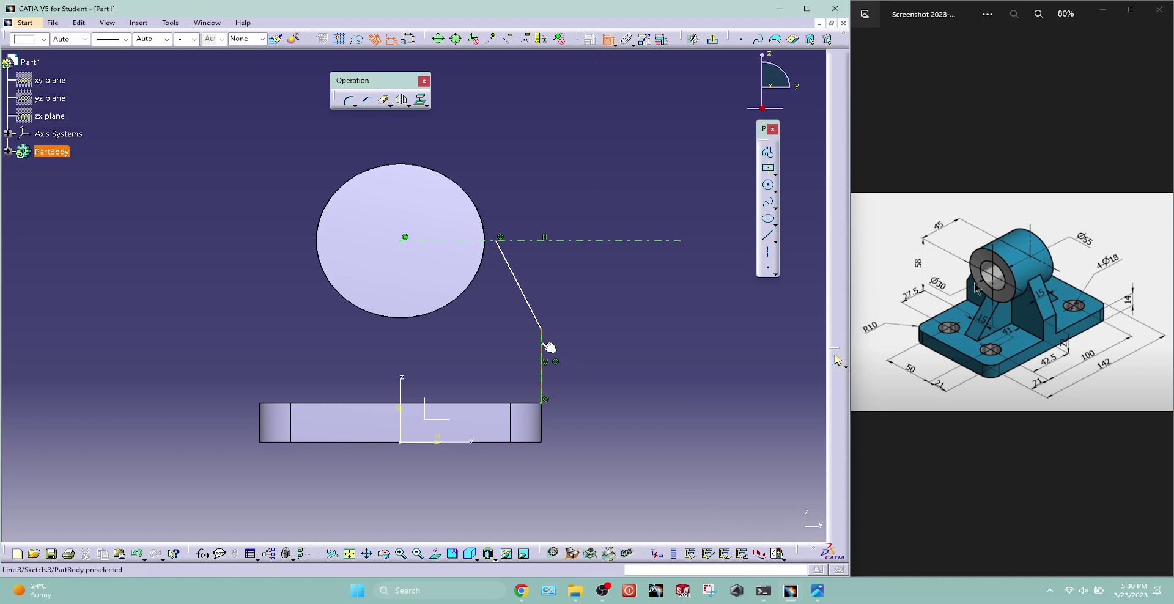
pyautogui.click(595, 346)
pyautogui.doubleClick(595, 347)
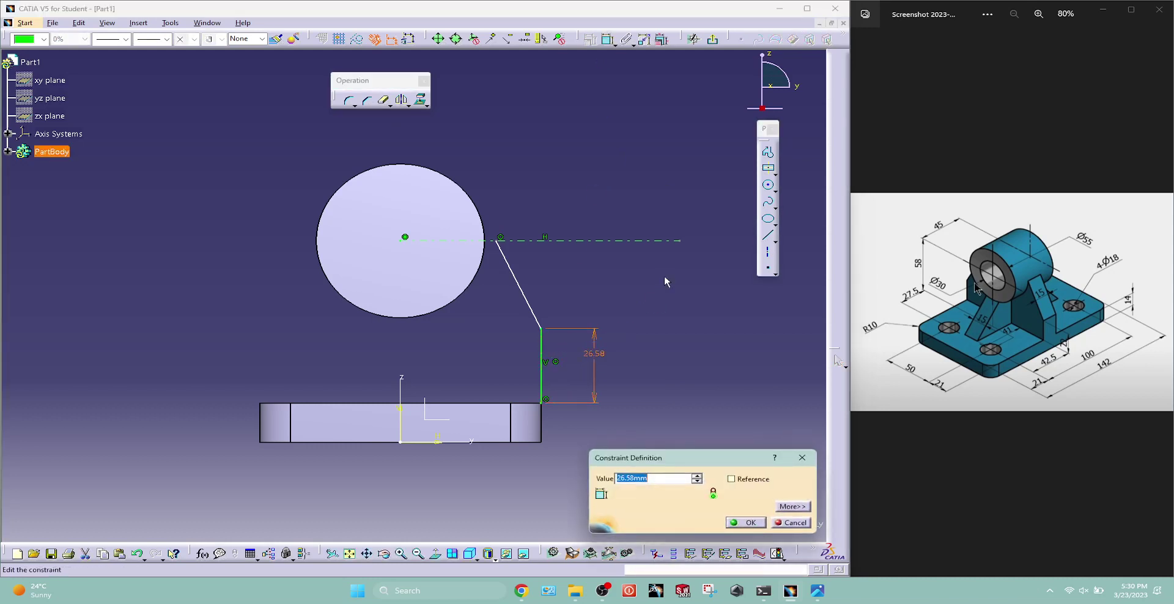
pyautogui.write('2')
pyautogui.press('Return')
pyautogui.click(570, 265)
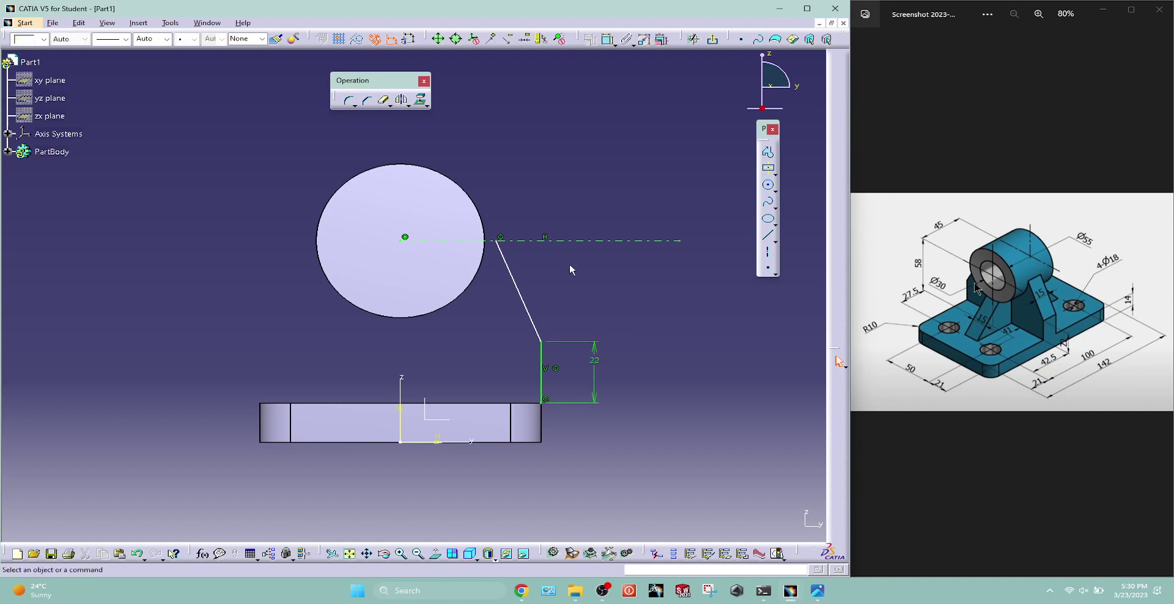
pyautogui.click(421, 100)
pyautogui.click(462, 184)
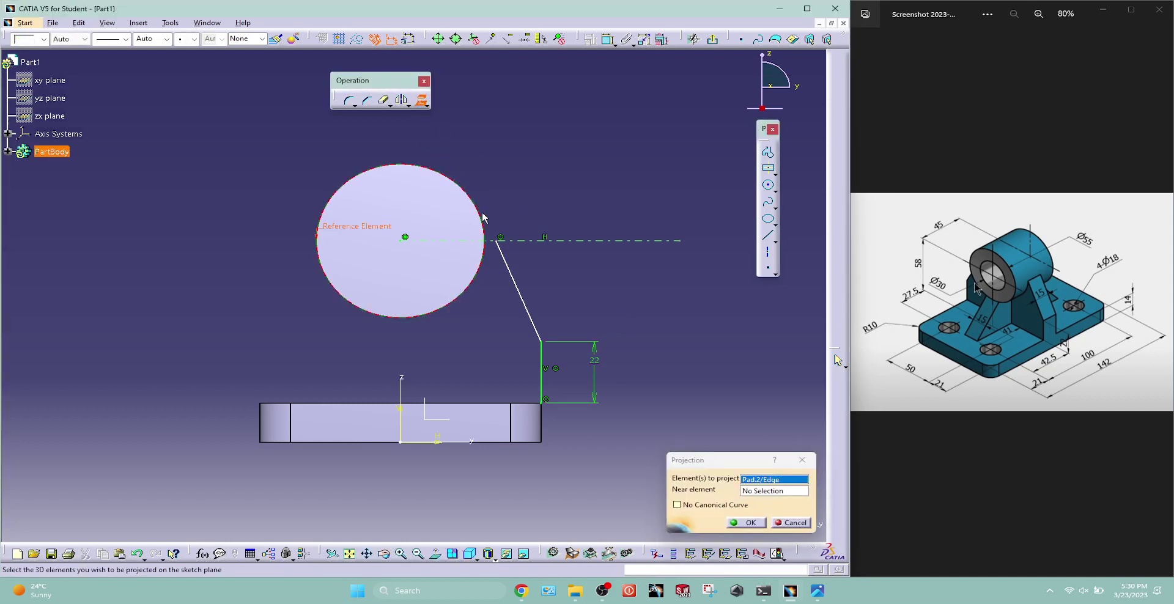
# Project the boss circle into the sketch and constrain the slanted line's top endpoint onto it.
pyautogui.click(746, 522)
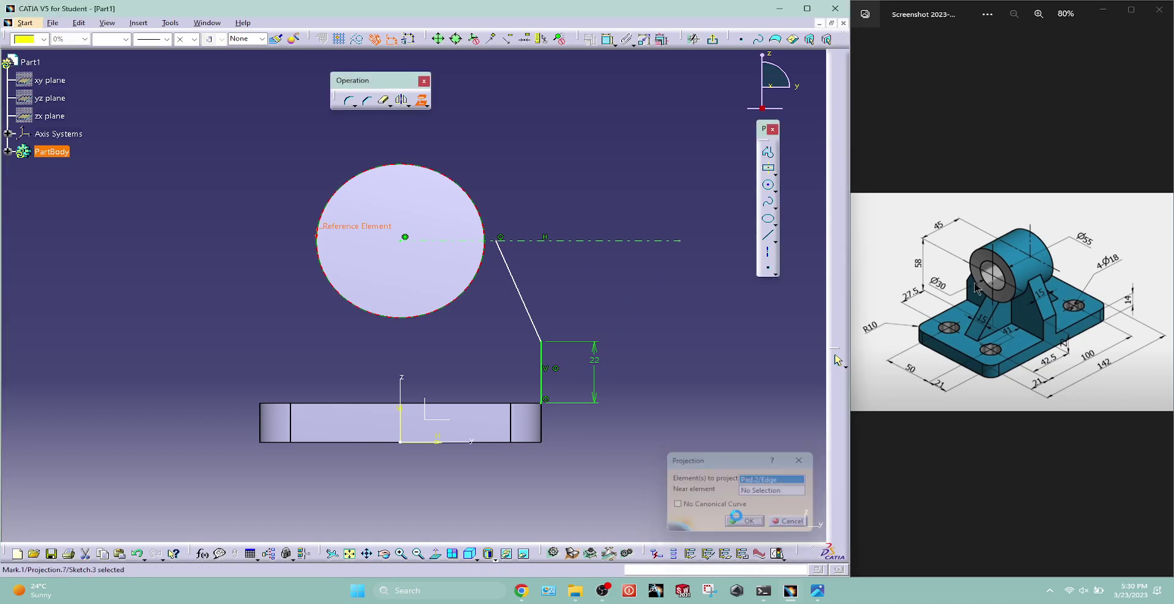
pyautogui.click(499, 239)
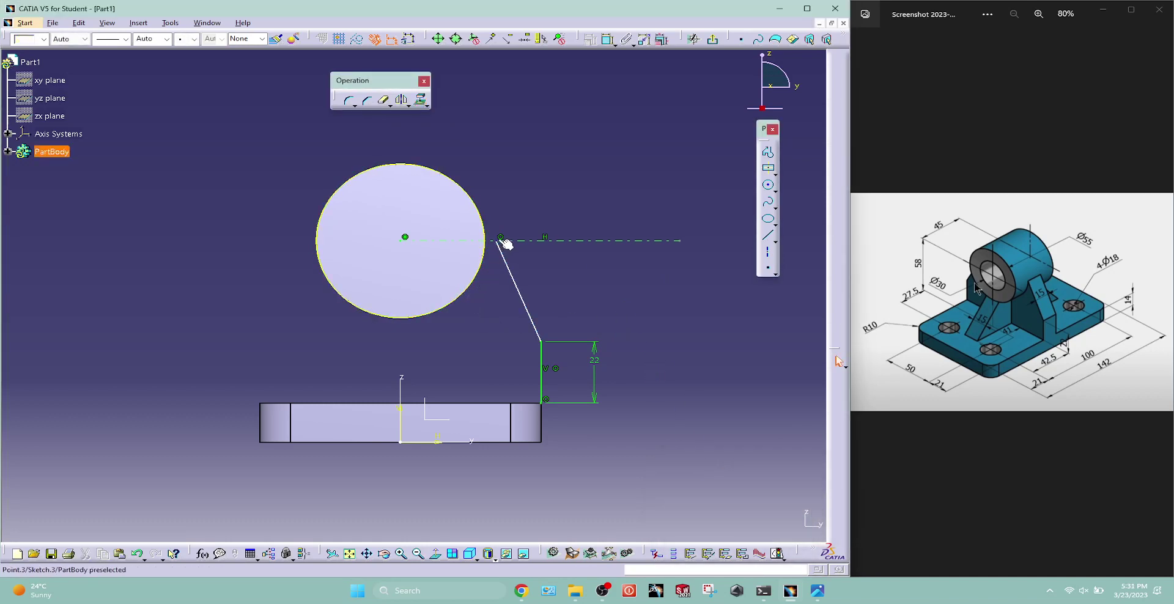
pyautogui.keyDown('ctrl'); pyautogui.click(483, 271); pyautogui.keyUp('ctrl')
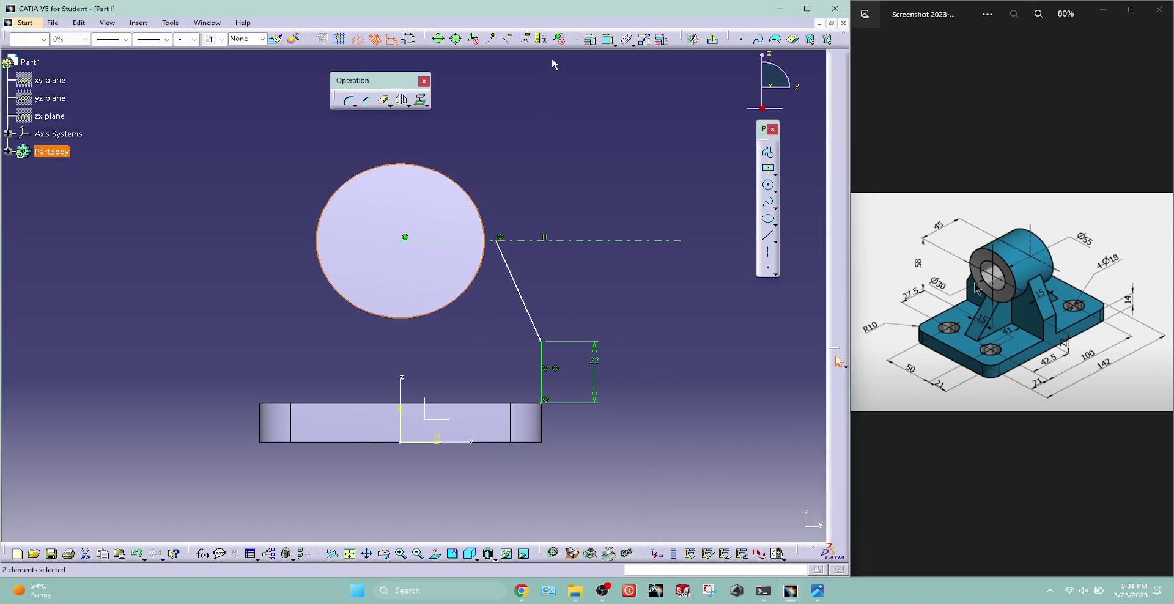
pyautogui.click(589, 38)
pyautogui.click(747, 398)
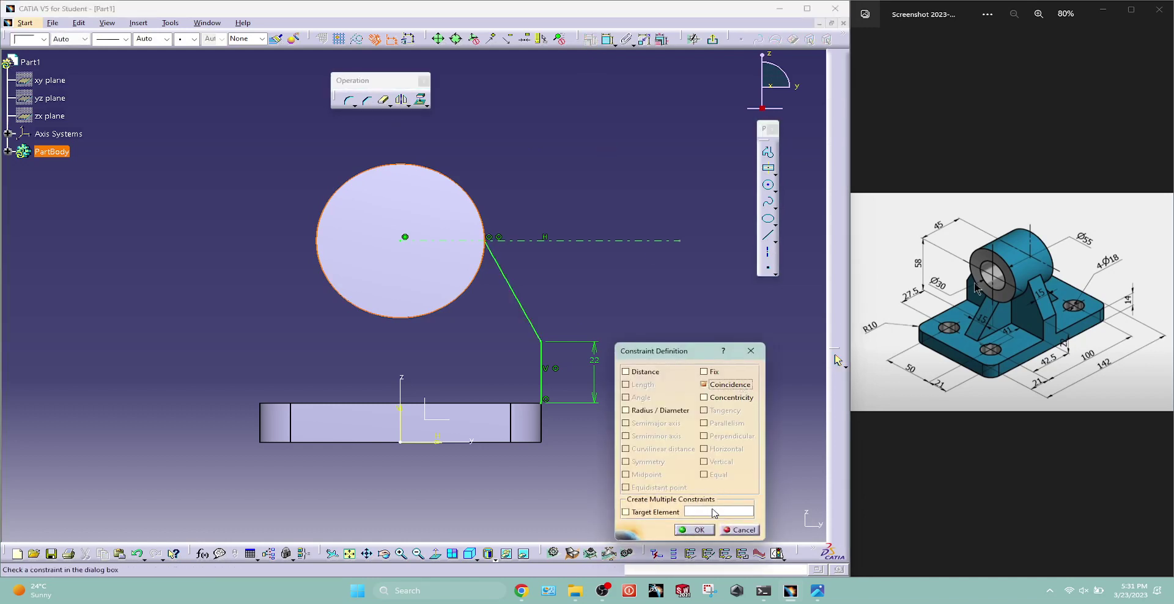
pyautogui.click(695, 530)
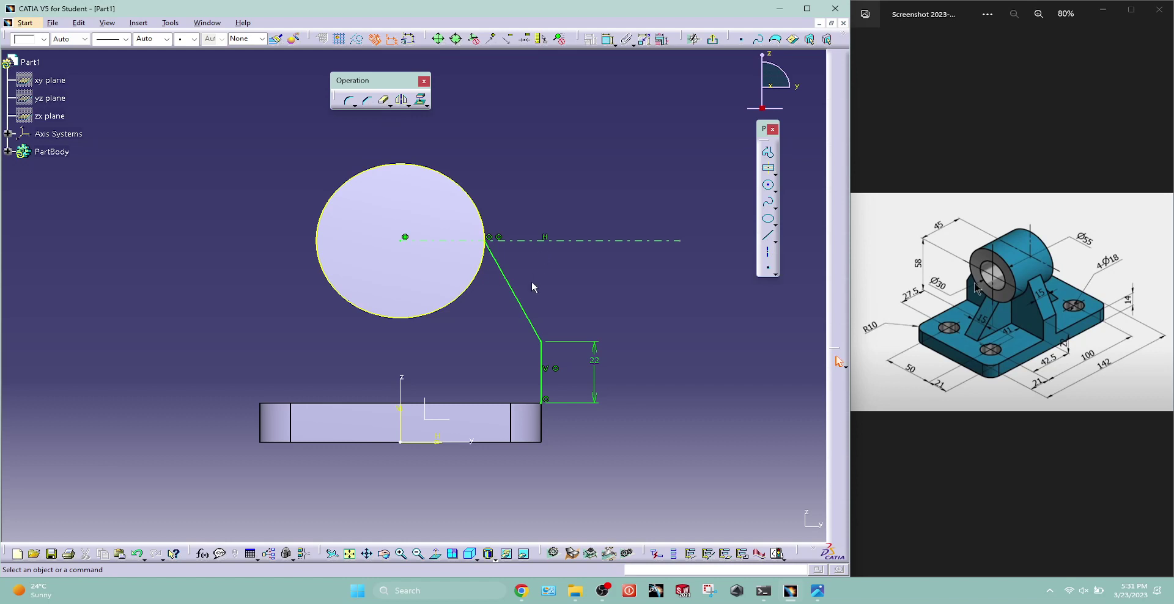
# Draw a horizontal base line along the plate top past its left side, then select the rib lines for mirroring.
pyautogui.click(520, 299)
pyautogui.click(642, 263)
pyautogui.click(768, 235)
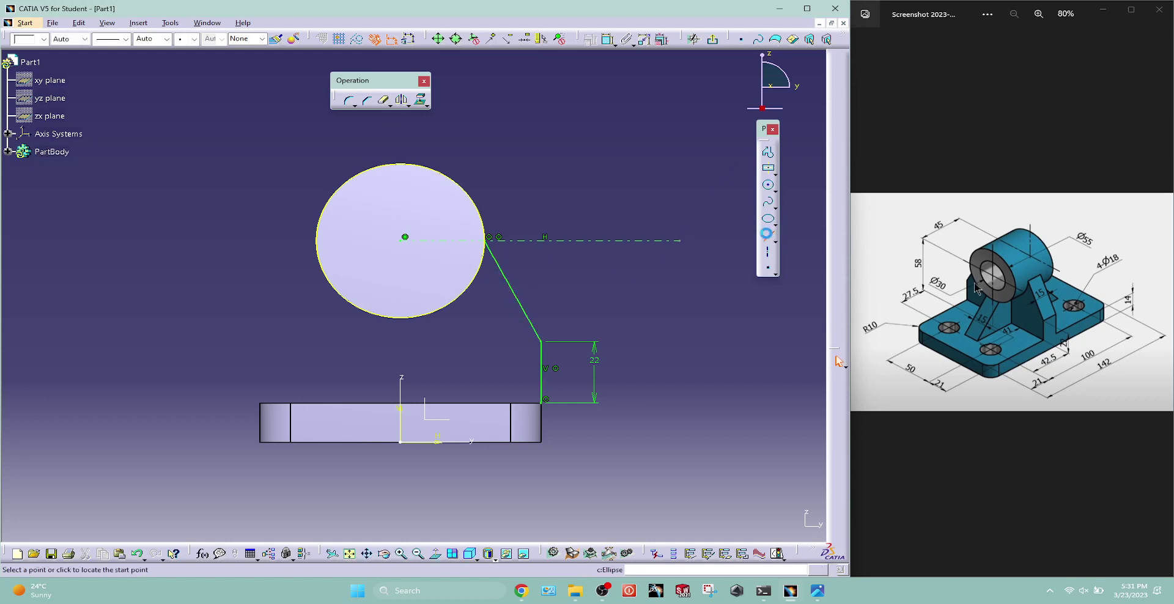
pyautogui.click(542, 403)
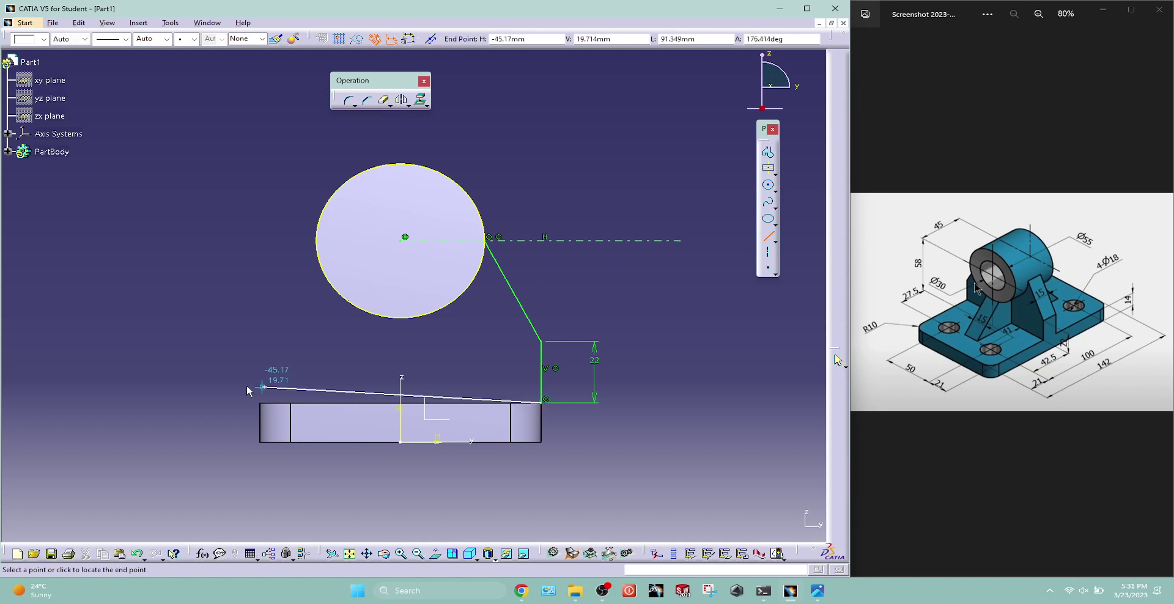
pyautogui.click(197, 403)
pyautogui.click(228, 316)
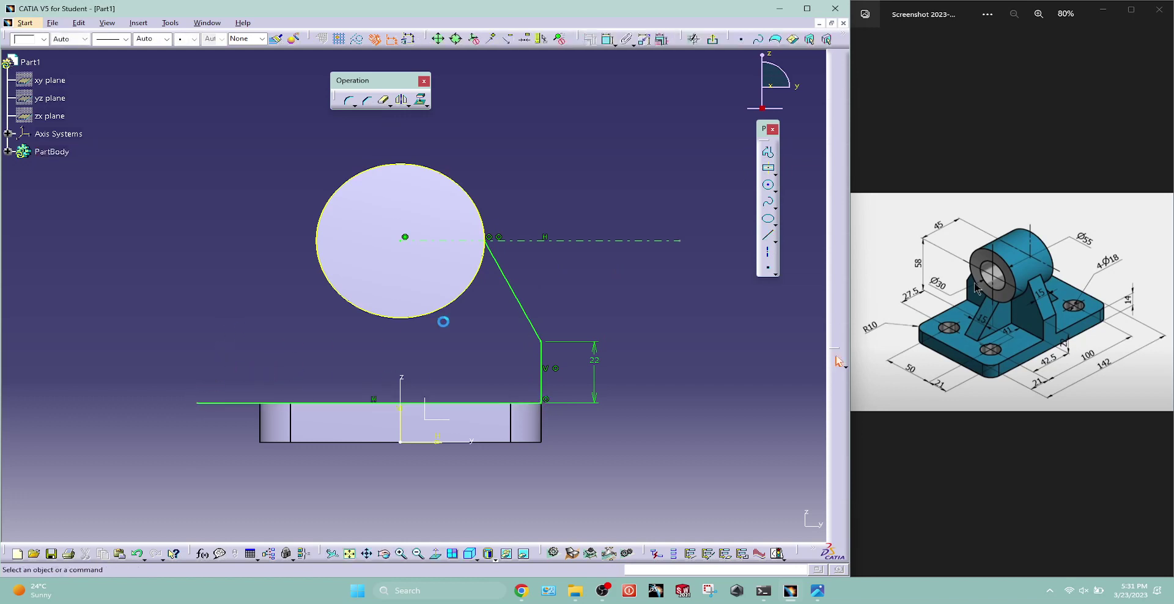
pyautogui.click(517, 292)
pyautogui.keyDown('ctrl'); pyautogui.click(546, 360); pyautogui.keyUp('ctrl')
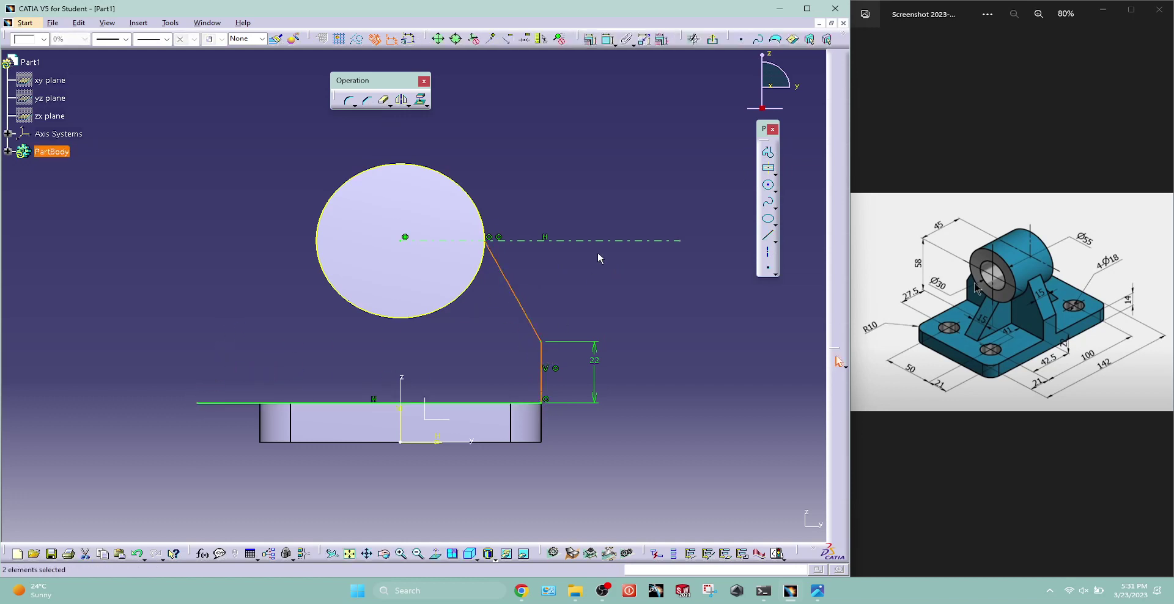
pyautogui.click(401, 100)
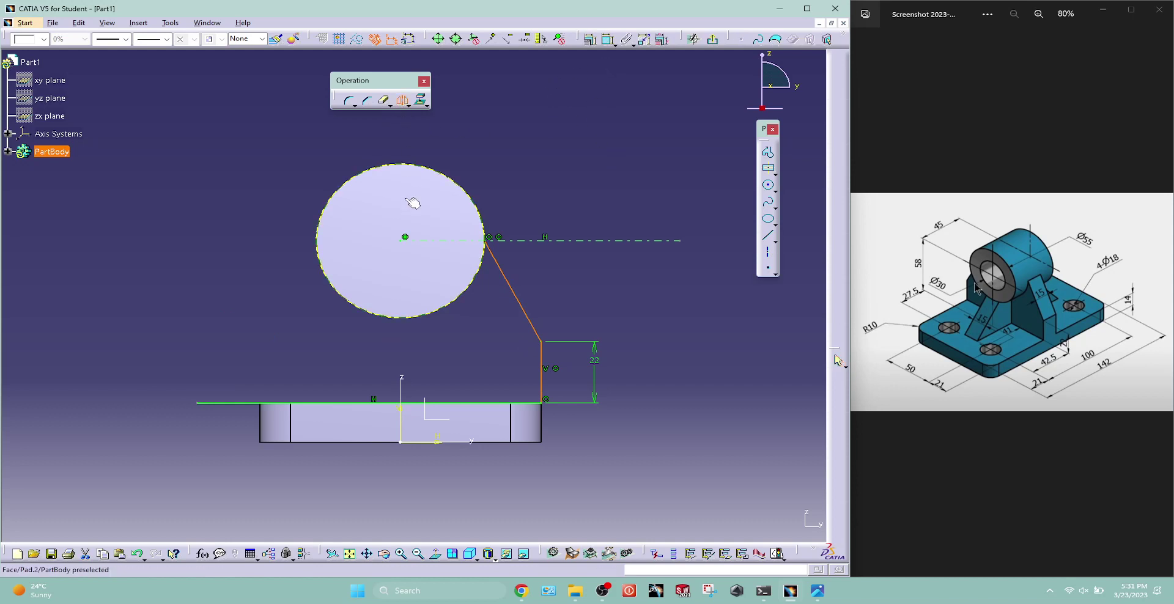
# Mirror the rib lines about the vertical axis, trim the base line's left overhang, and exit.
pyautogui.click(402, 380)
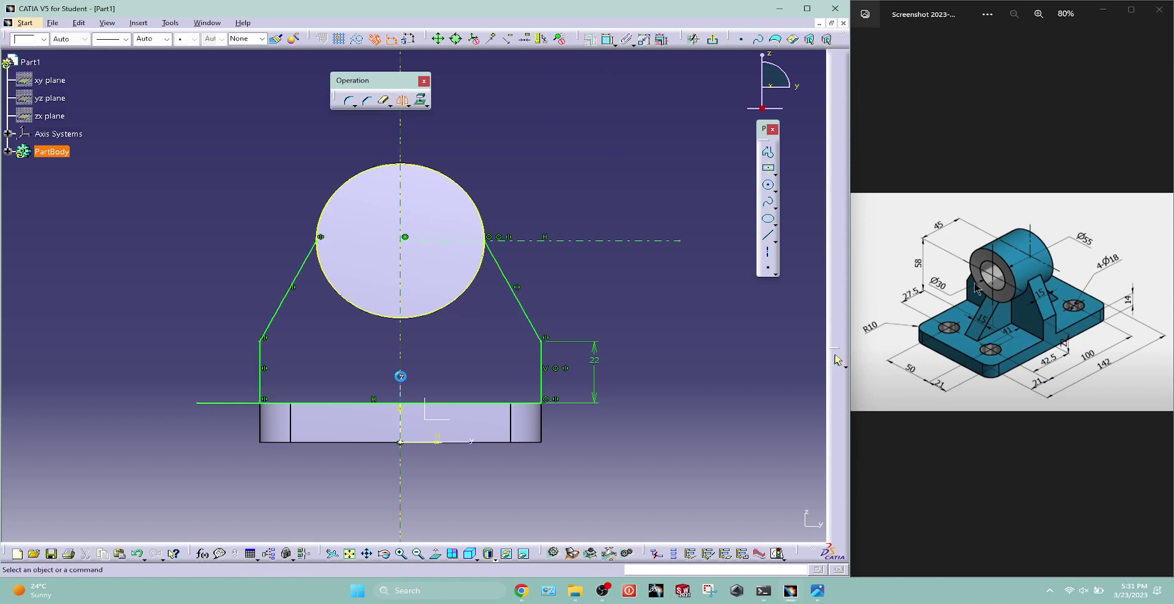
pyautogui.click(384, 102)
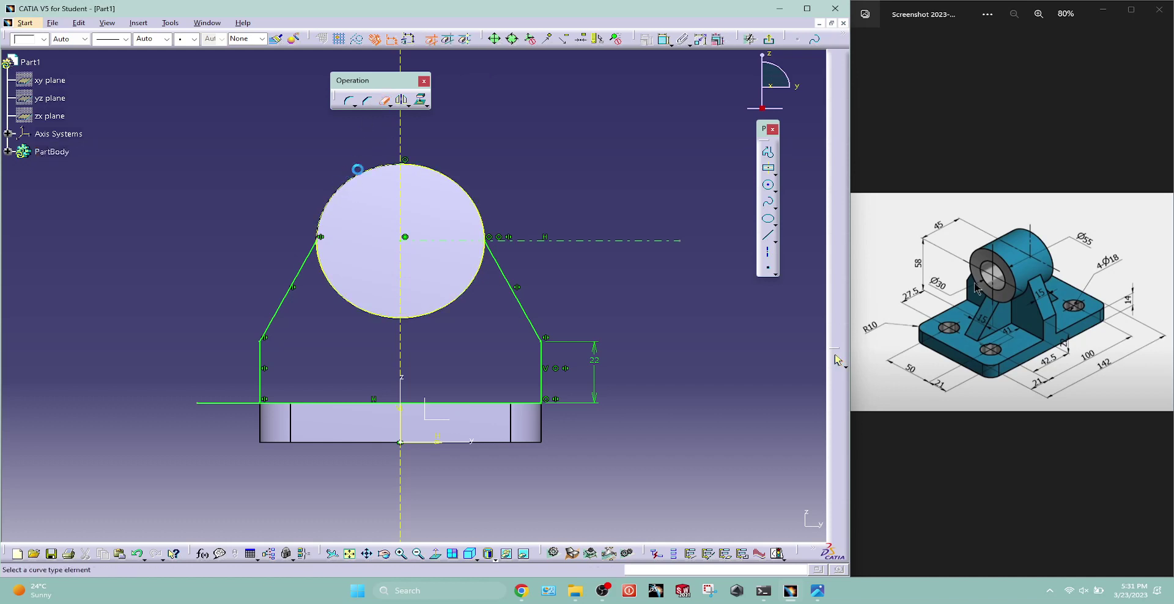
pyautogui.click(222, 403)
pyautogui.click(814, 38)
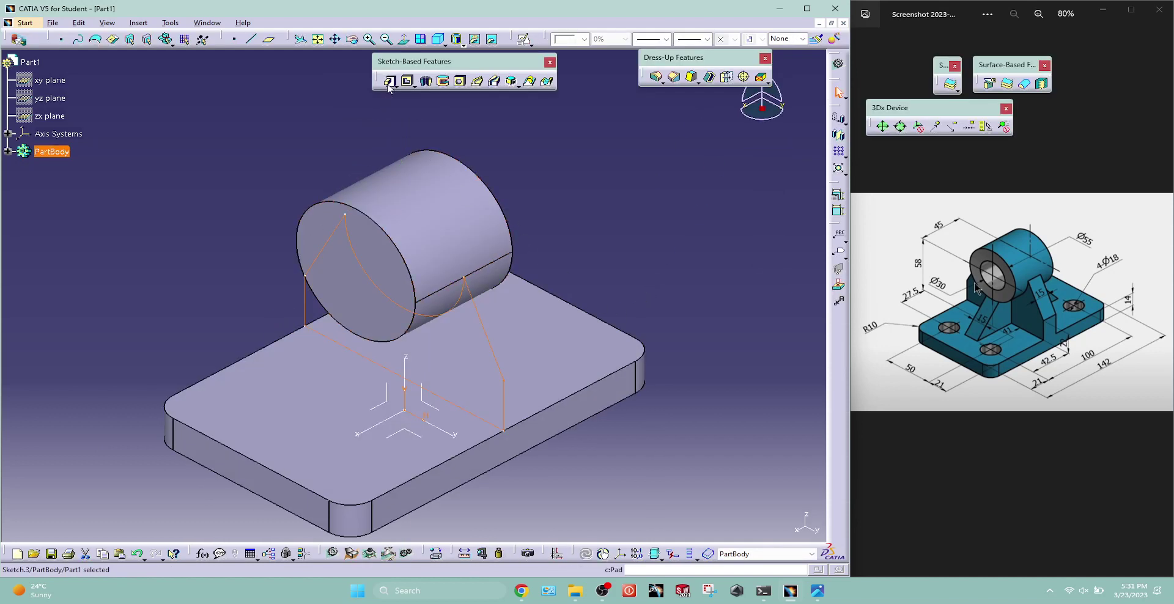
# Pad Sketch.3 by 15/2 to form the web joining the boss to the base plate.
pyautogui.click(389, 81)
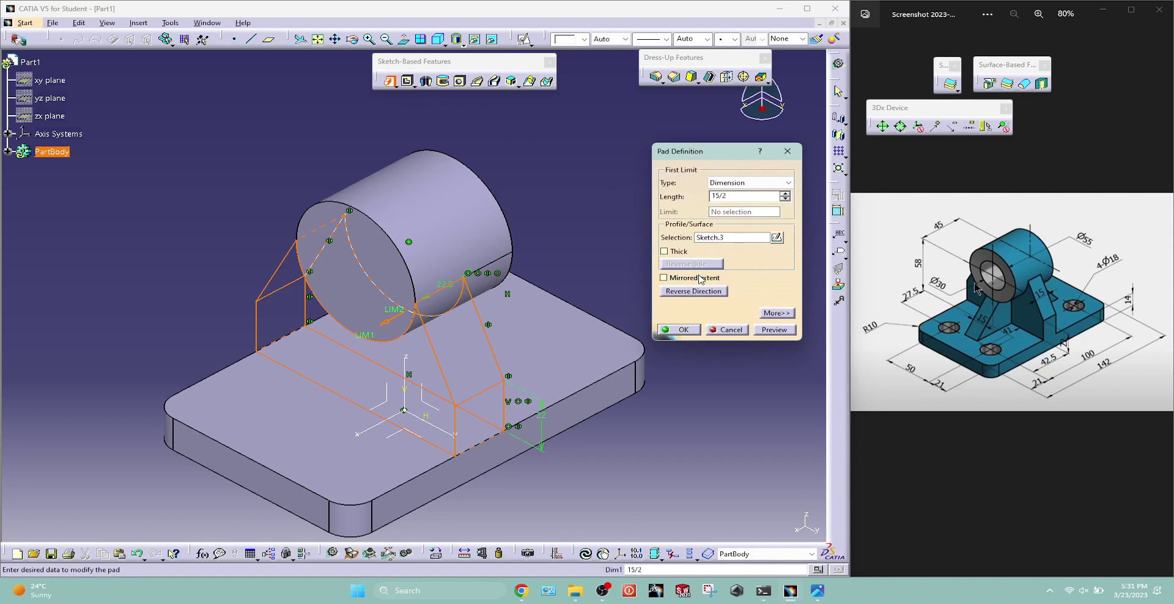
pyautogui.click(679, 330)
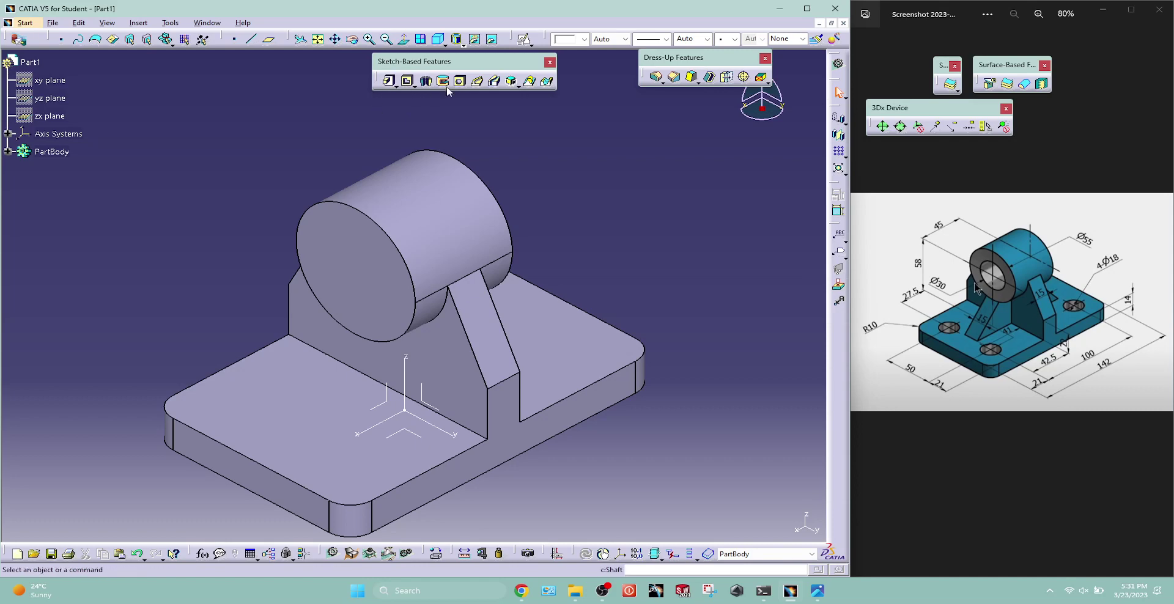
# Start a positioned sketch on the absolute axis system and draw a slanted profile from boss to plate.
pyautogui.click(525, 39)
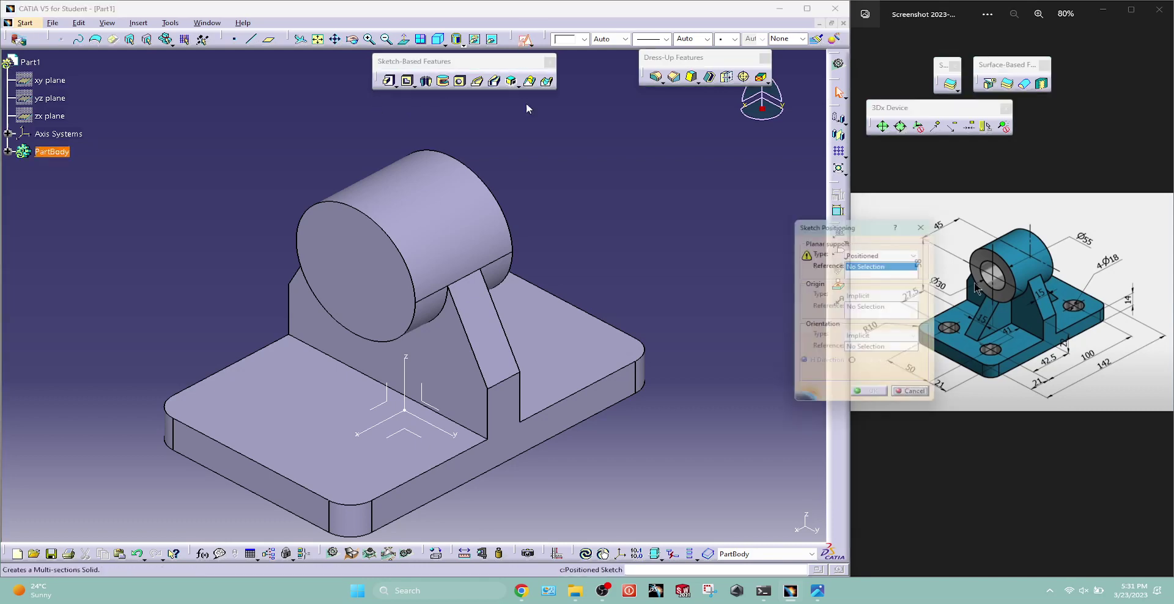
pyautogui.click(397, 406)
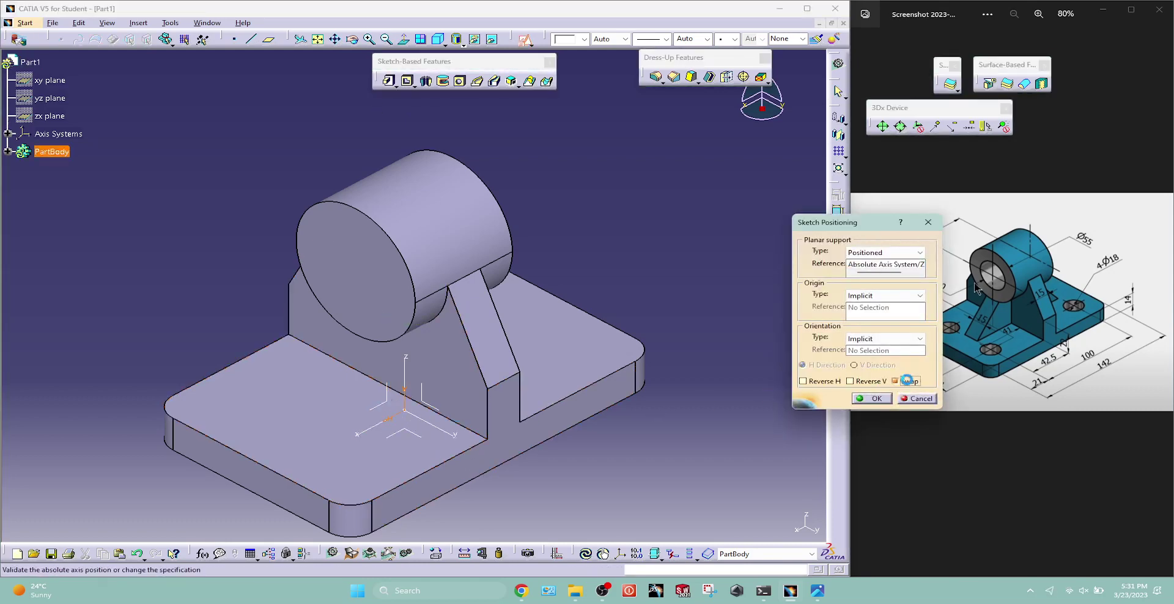
pyautogui.click(868, 399)
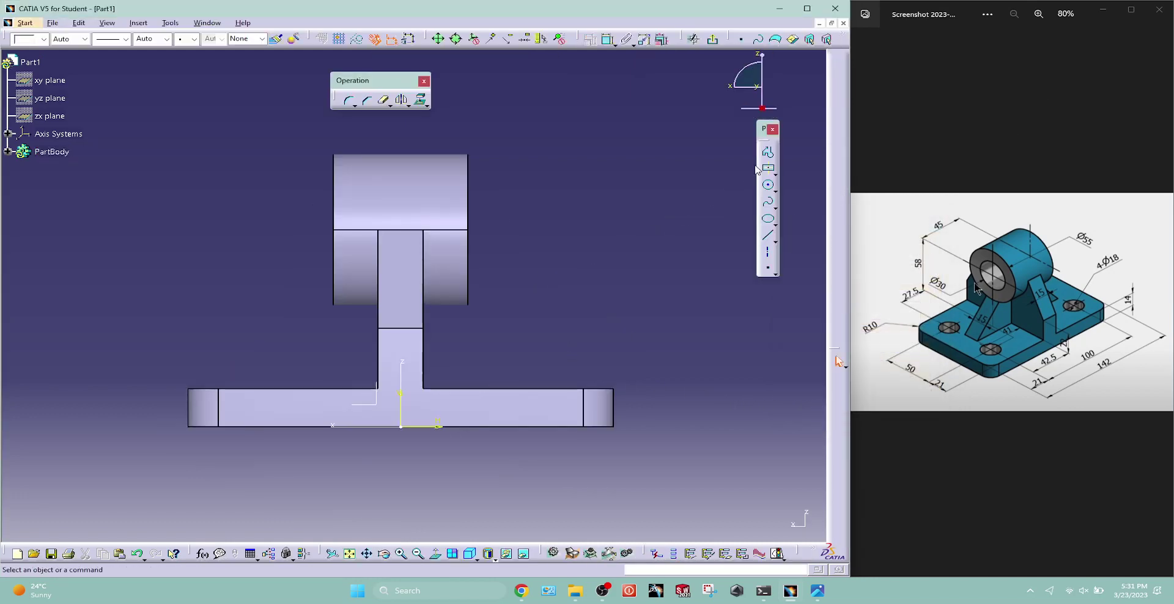
pyautogui.click(768, 152)
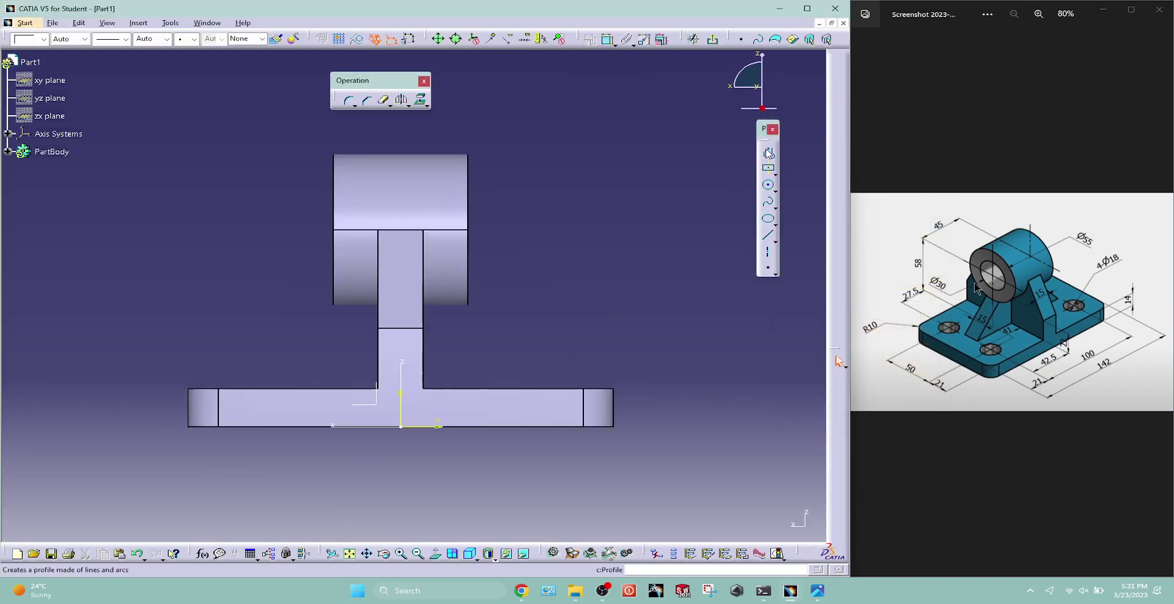
pyautogui.click(487, 282)
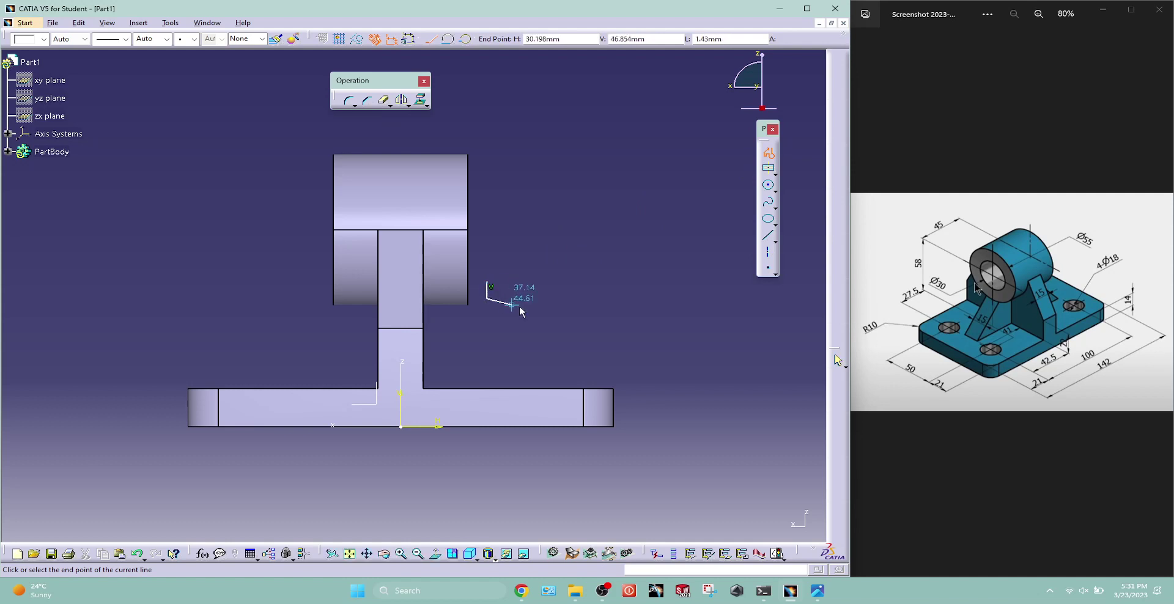
pyautogui.click(544, 376)
pyautogui.click(569, 377)
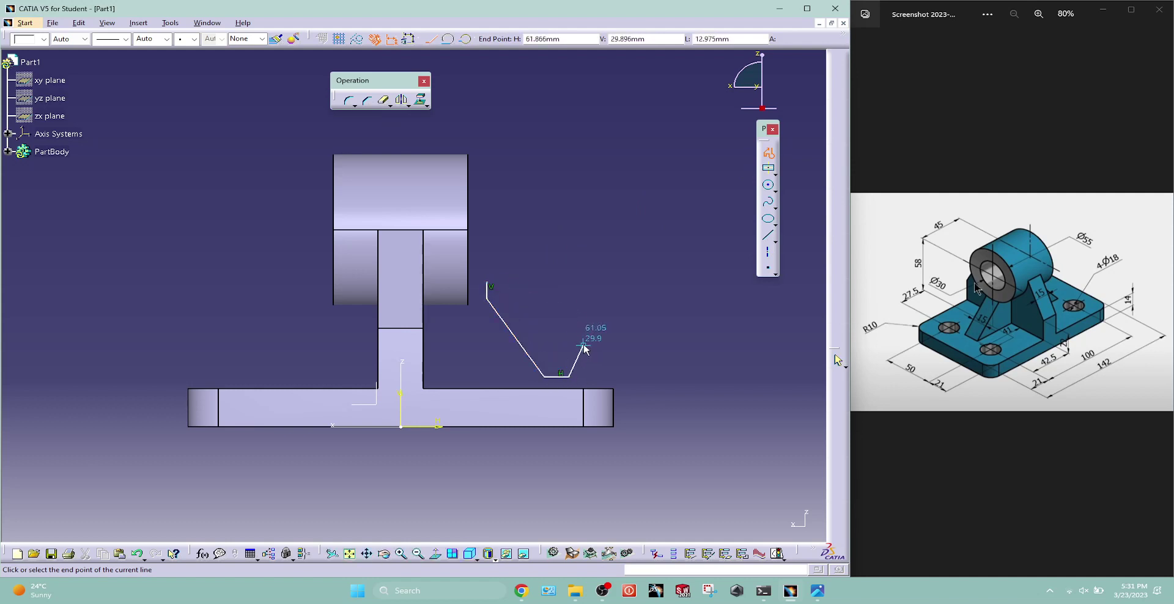
pyautogui.press('Escape')
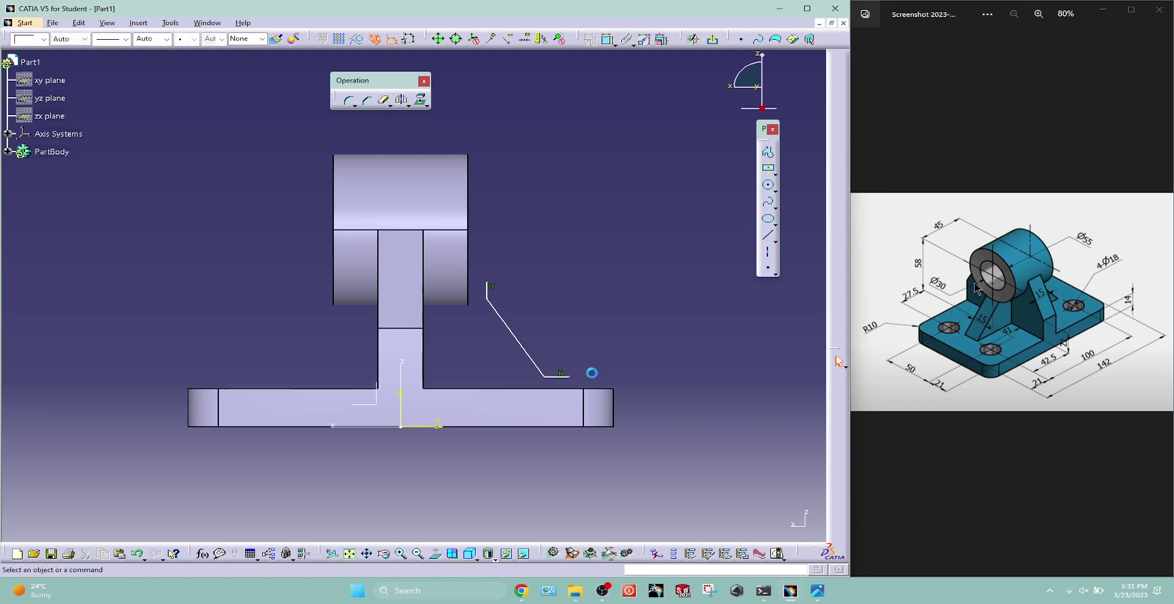
# Make the line's lower end coincident with the base top edge, 41 mm from the stem wall.
pyautogui.click(556, 390)
pyautogui.click(608, 38)
pyautogui.rightClick(617, 121)
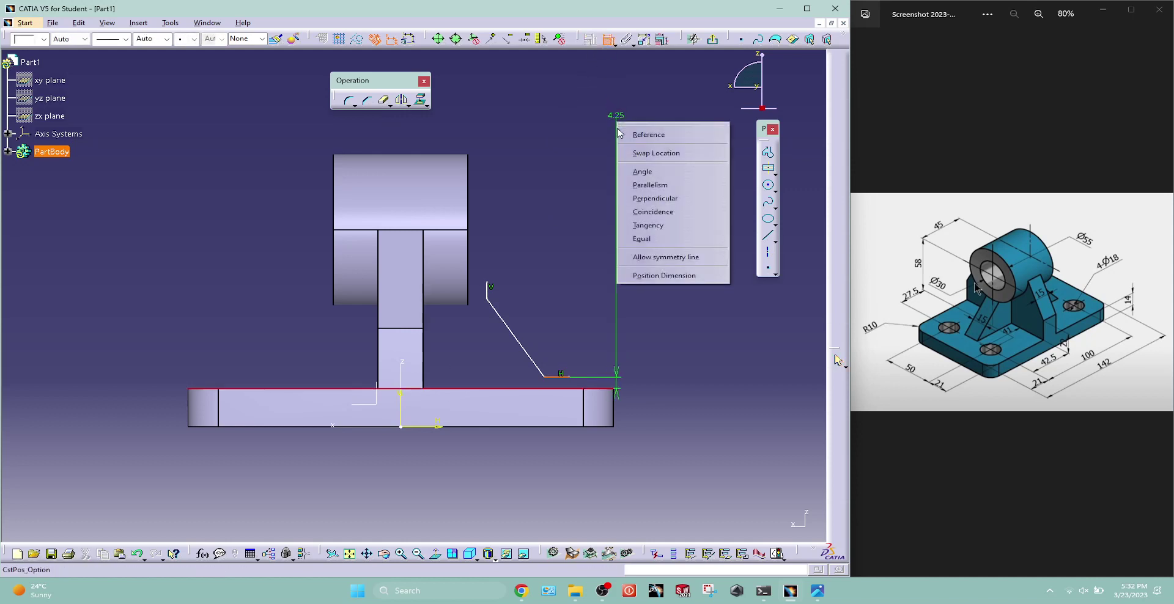
pyautogui.click(649, 212)
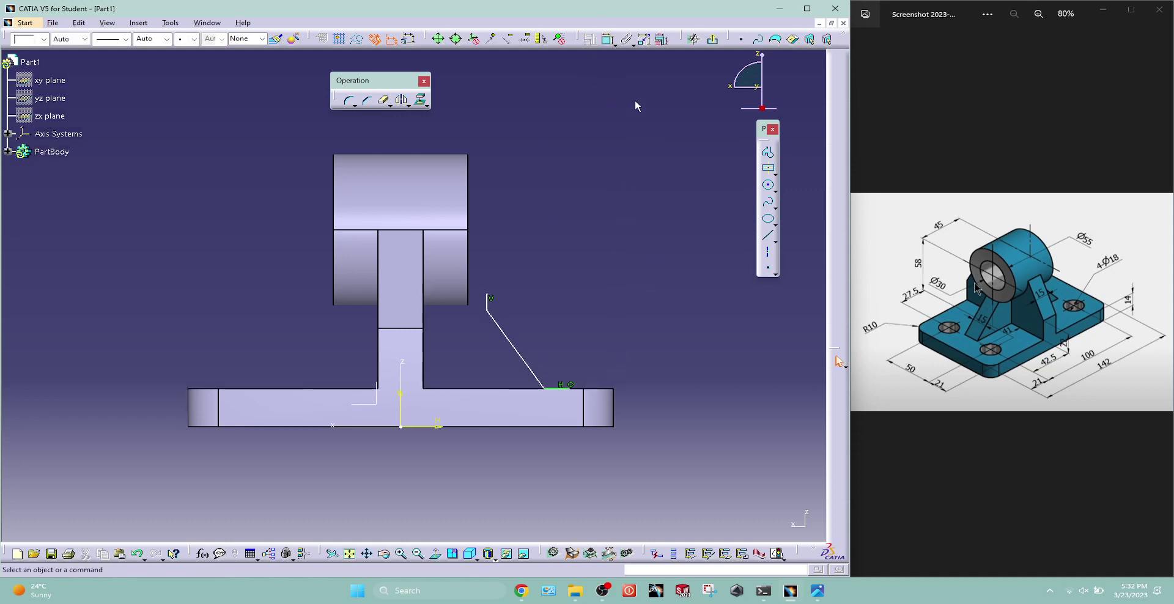
pyautogui.click(546, 390)
pyautogui.click(423, 344)
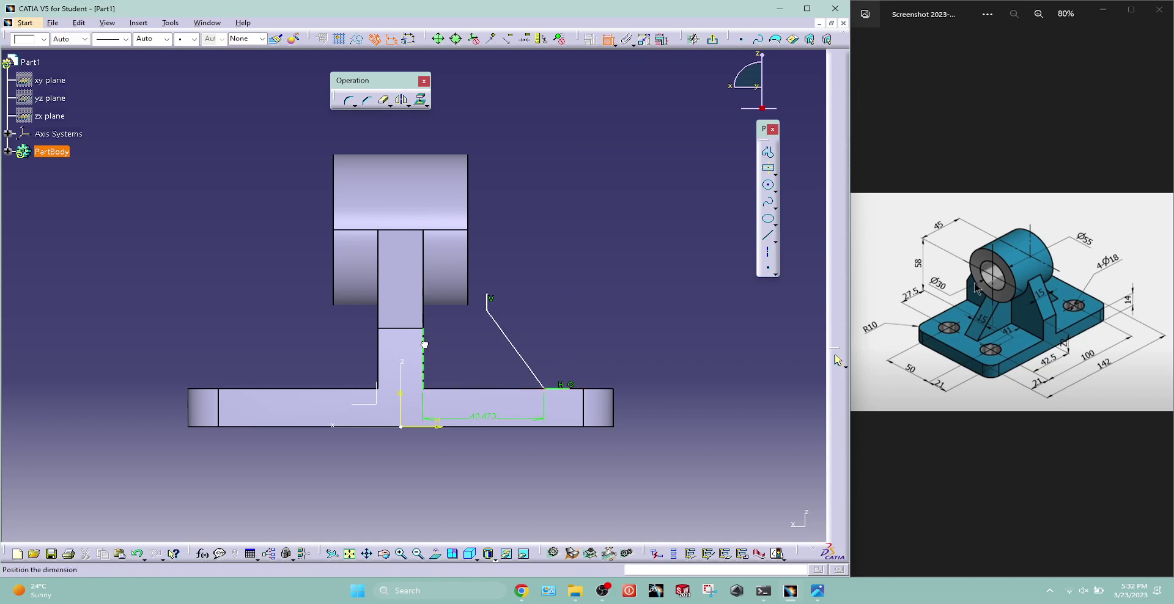
pyautogui.doubleClick(501, 451)
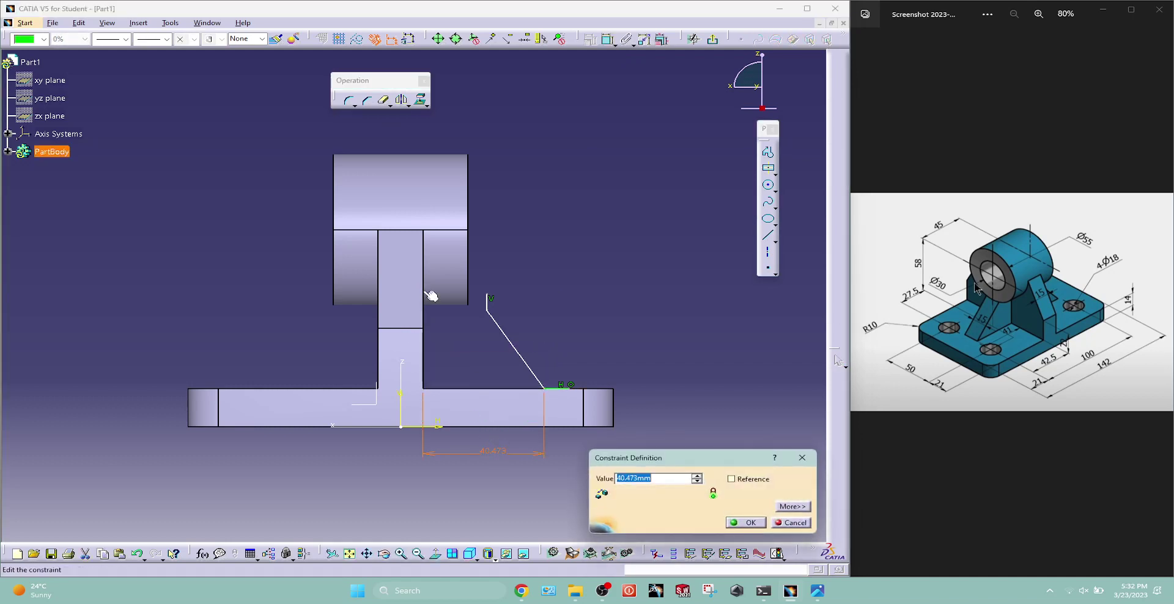
pyautogui.write('41')
pyautogui.press('Return')
pyautogui.click(625, 203)
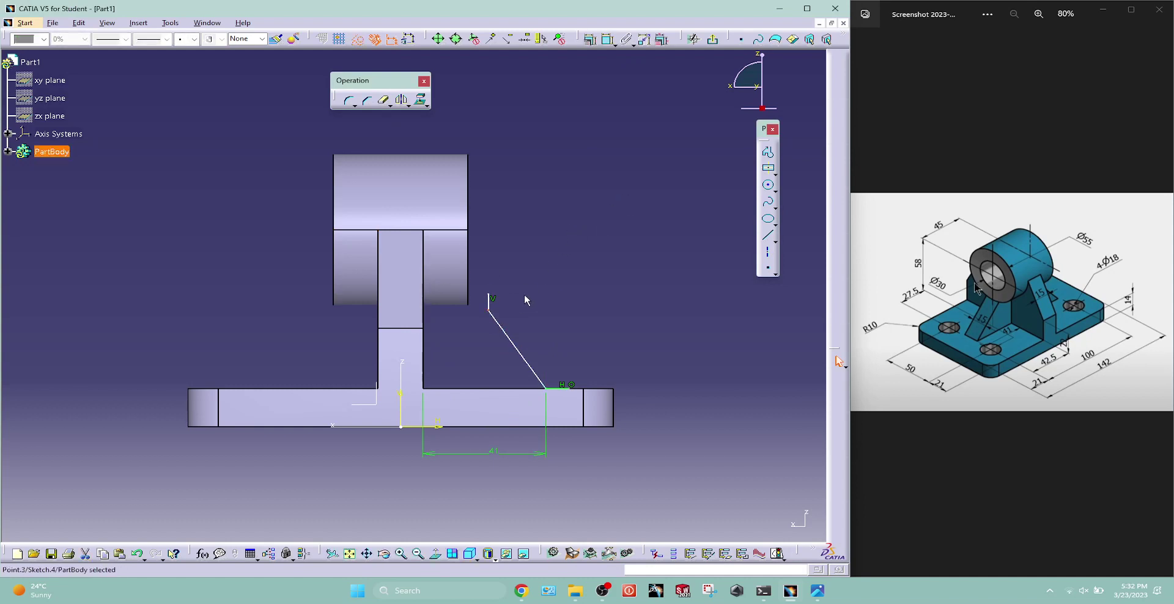
# Project the boss edge, make the line's upper endpoint coincident with it, and exit the sketch.
pyautogui.click(469, 235)
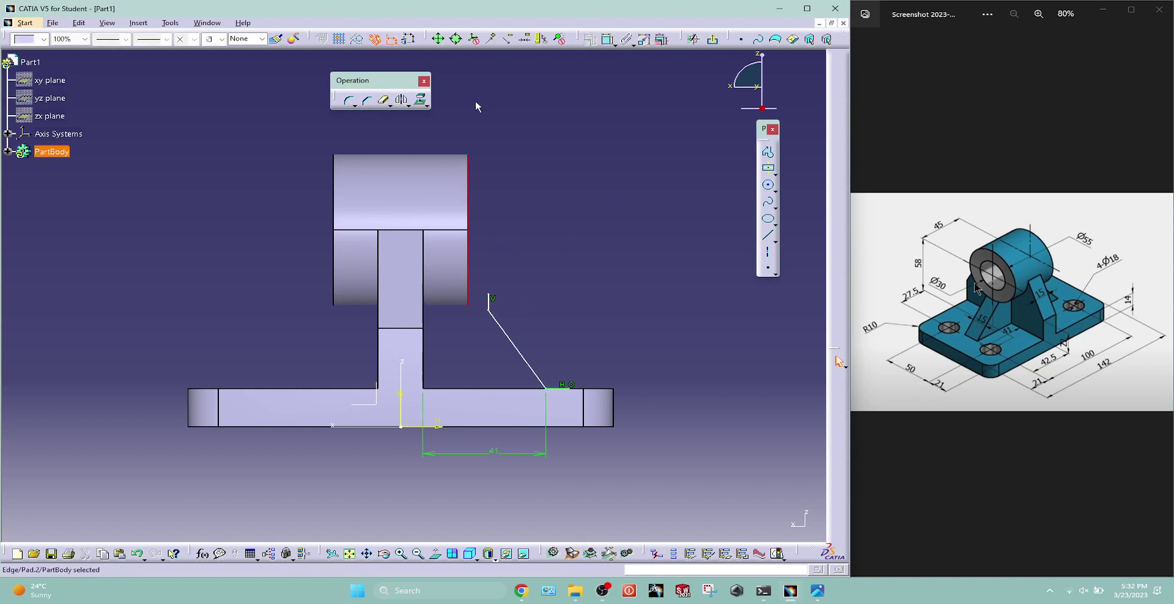
pyautogui.click(415, 105)
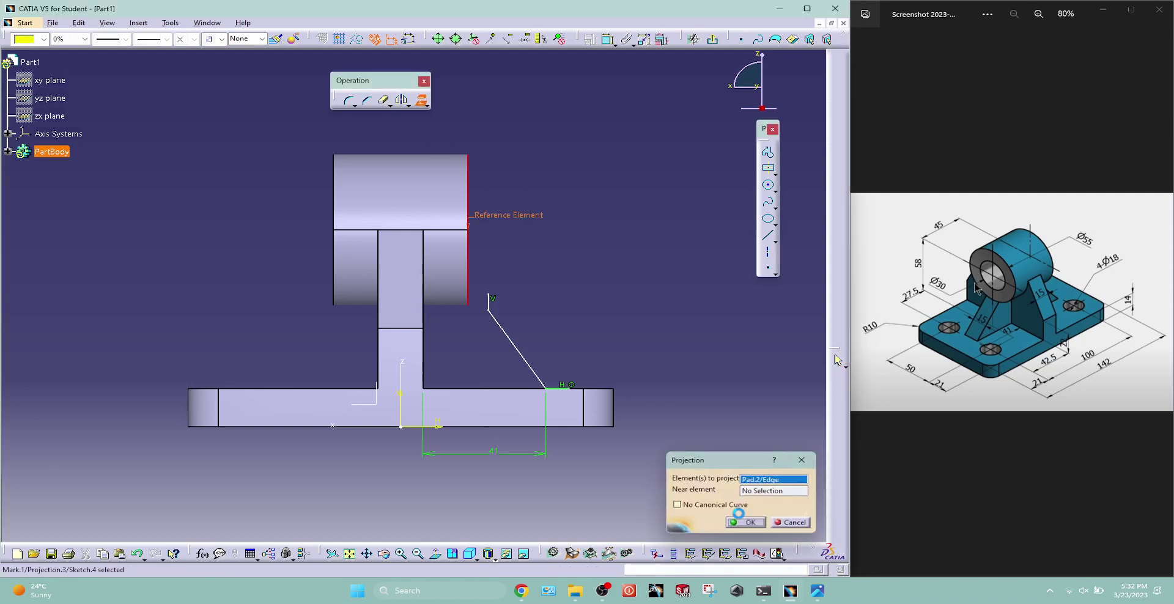
pyautogui.click(765, 521)
pyautogui.click(562, 277)
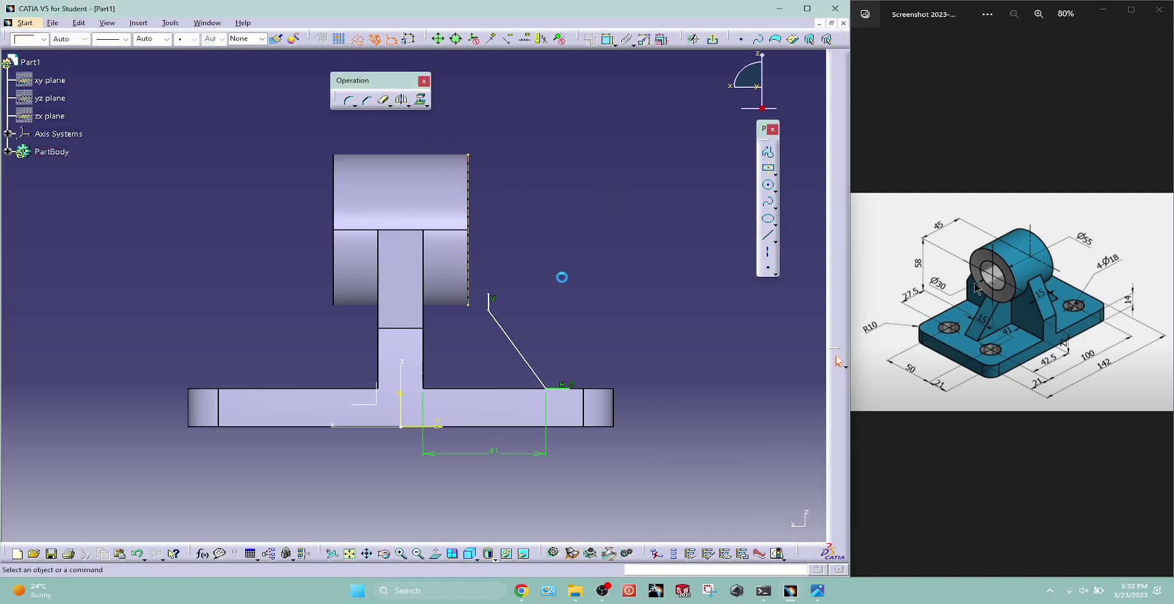
pyautogui.click(489, 300)
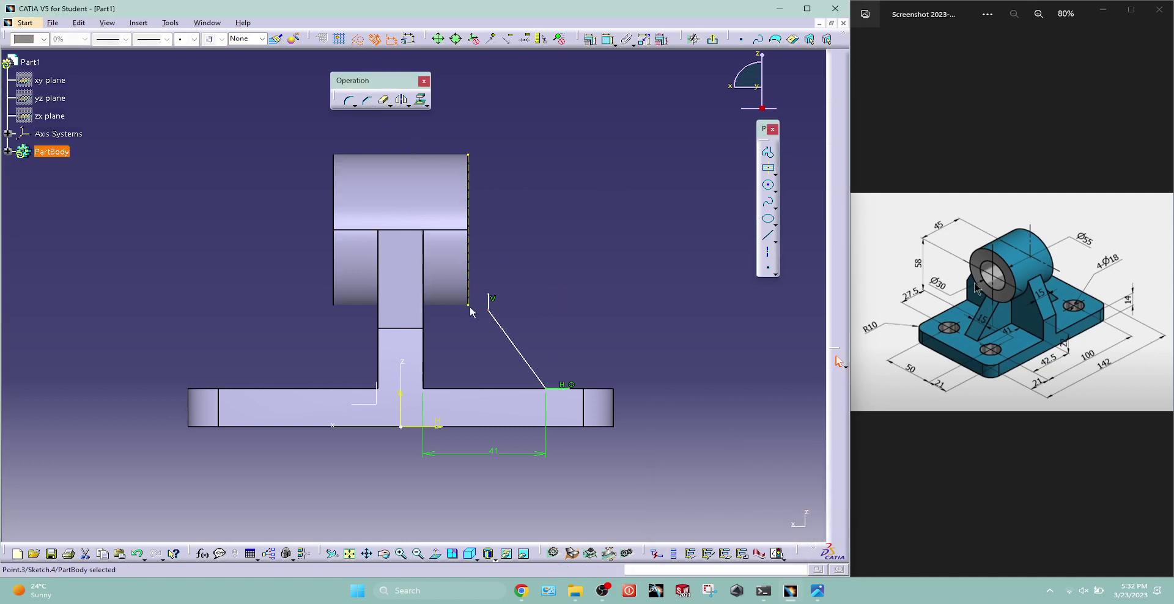
pyautogui.keyDown('ctrl'); pyautogui.click(475, 307); pyautogui.keyUp('ctrl')
pyautogui.click(589, 40)
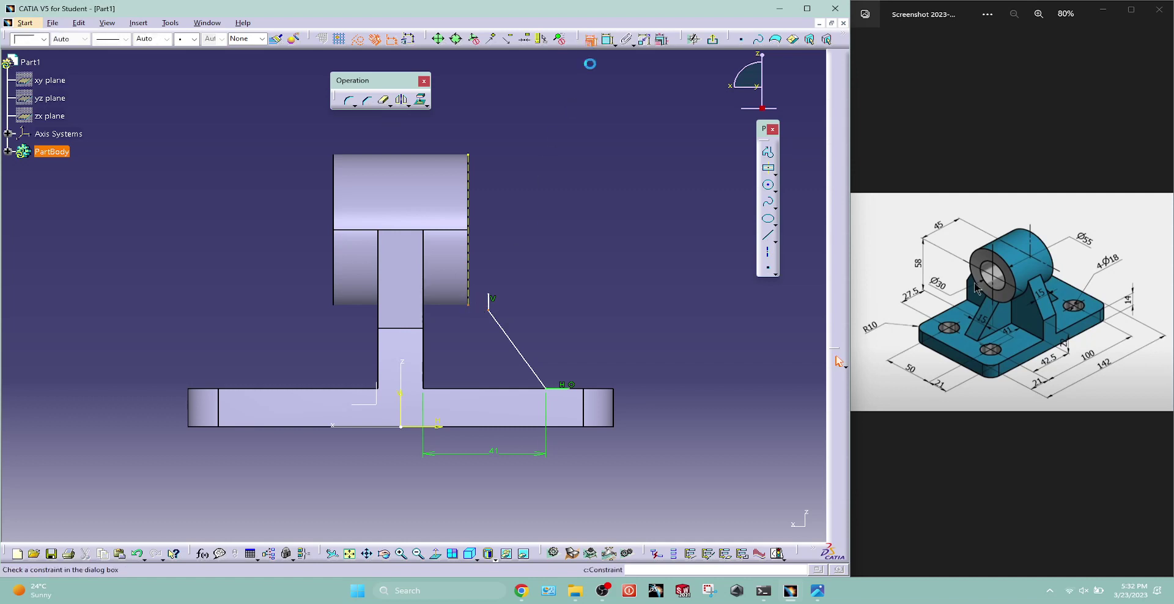
pyautogui.click(720, 388)
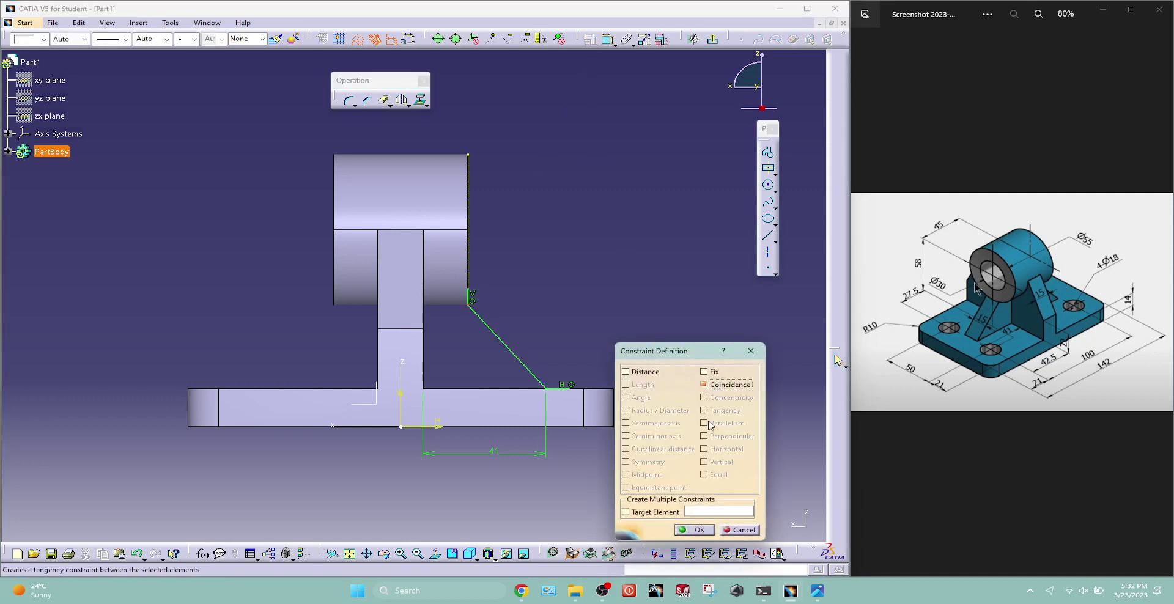
pyautogui.click(707, 530)
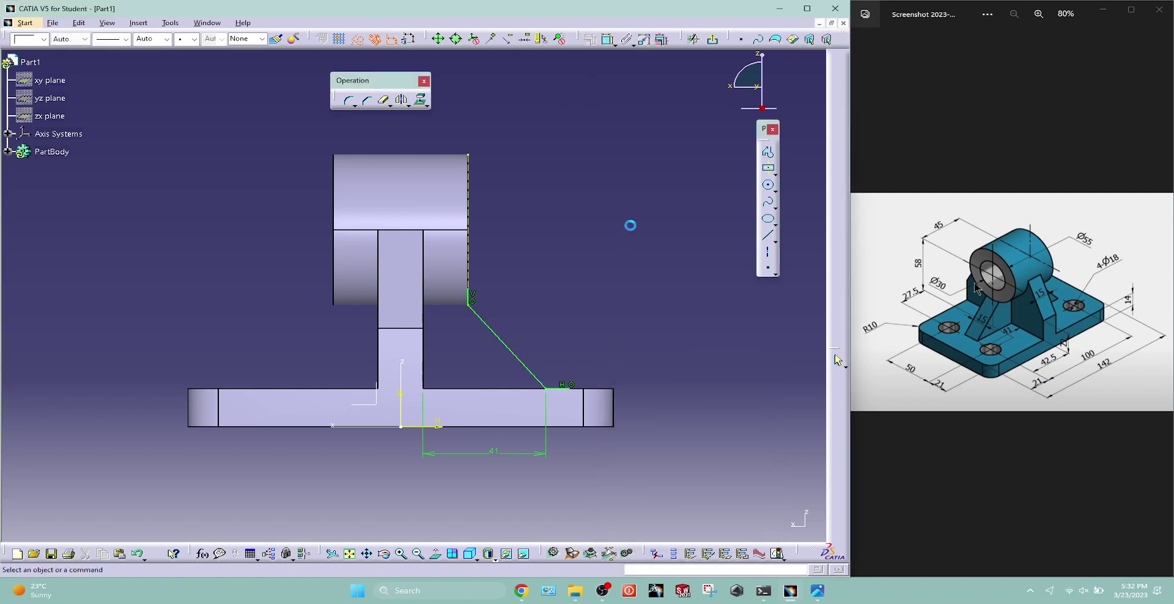
pyautogui.click(712, 38)
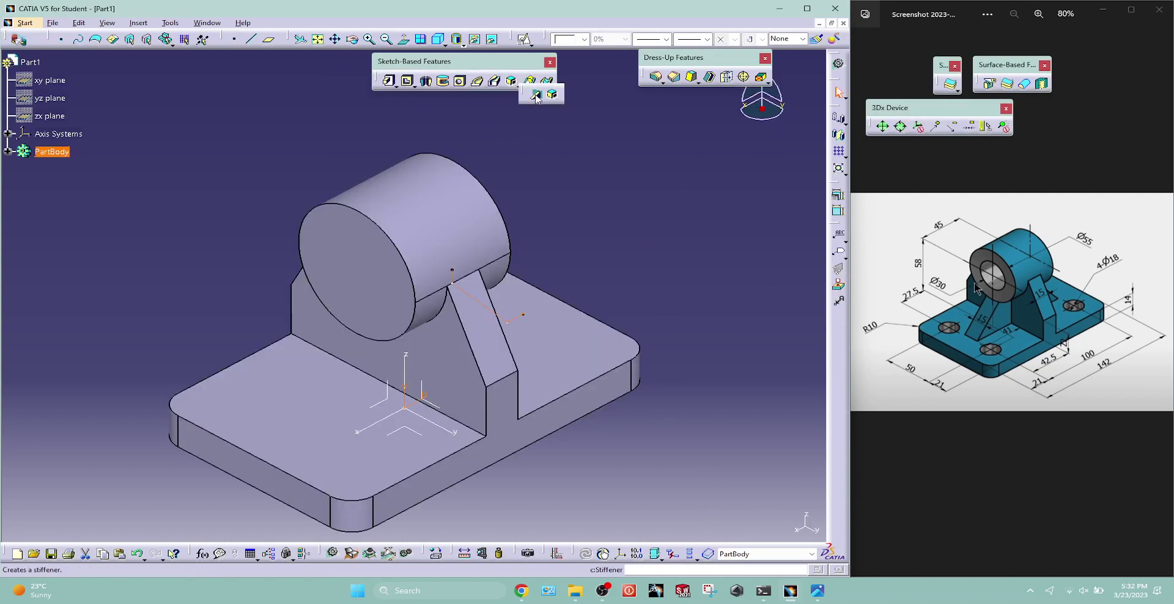
# Create Stiffener.1 from Sketch.4 with 15 mm thickness and expand PartBody in the tree.
pyautogui.click(634, 268)
pyautogui.write('15')
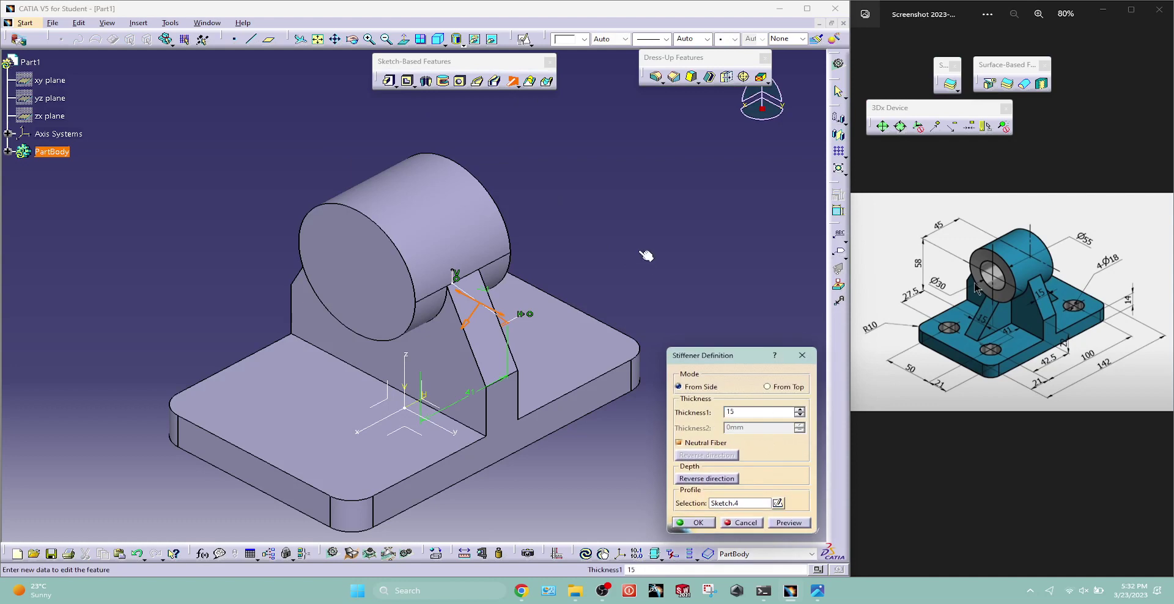
pyautogui.moveTo(647, 256)
pyautogui.mouseDown(button='middle')
pyautogui.moveTo(532, 359)
pyautogui.moveTo(292, 396)
pyautogui.mouseUp(button='middle')
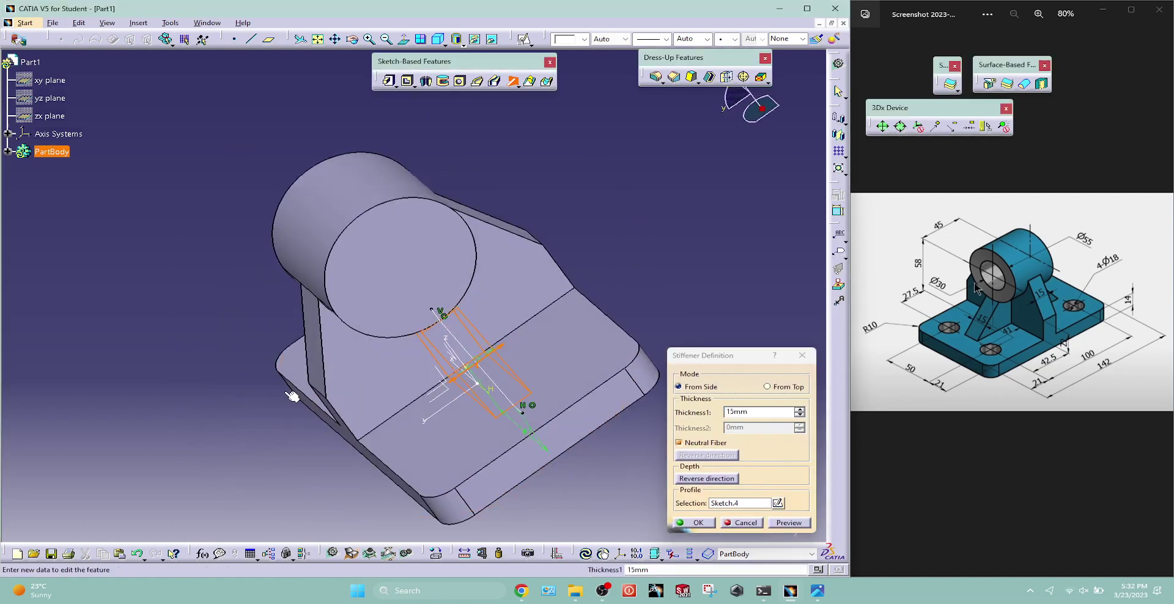
pyautogui.click(713, 522)
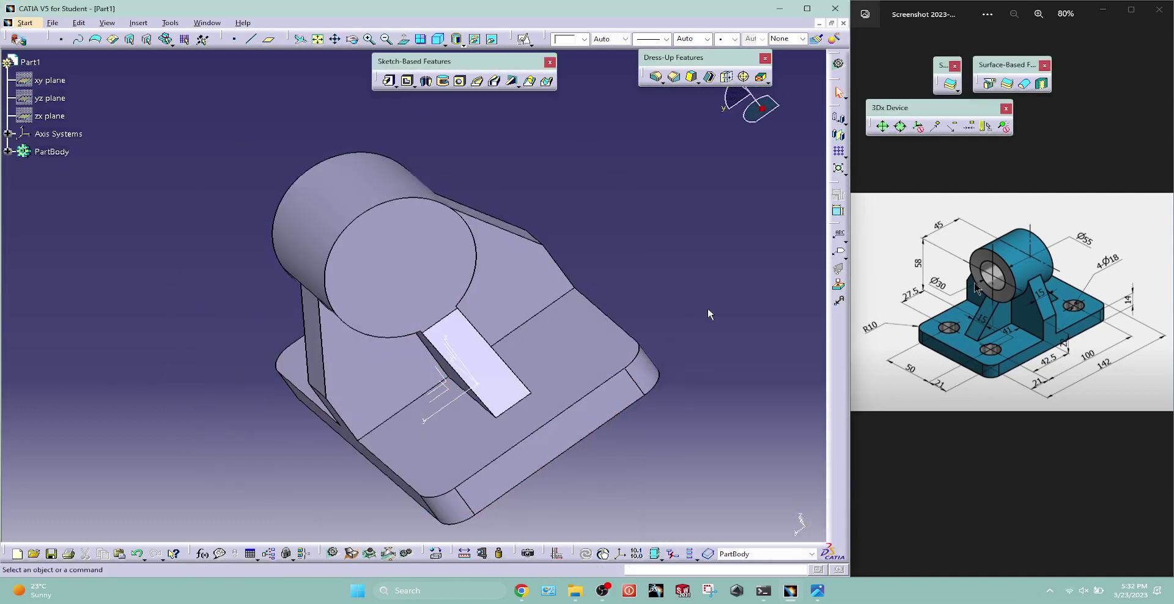
pyautogui.moveTo(492, 359)
pyautogui.mouseDown(button='middle')
pyautogui.moveTo(552, 270)
pyautogui.moveTo(507, 254)
pyautogui.mouseUp(button='middle')
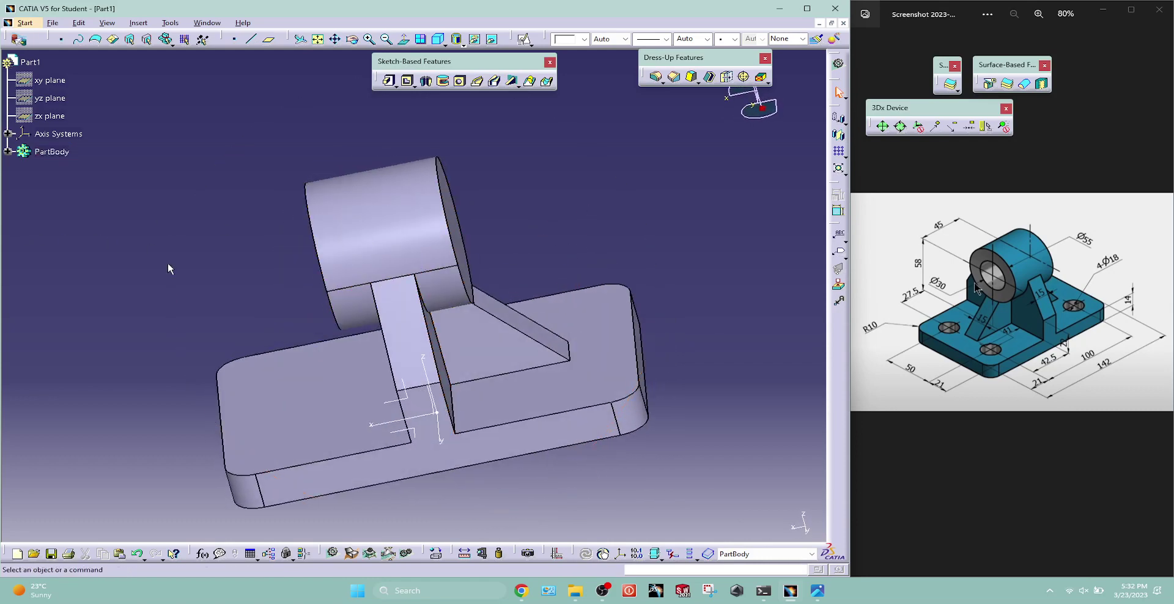
pyautogui.moveTo(168, 264); pyautogui.dragTo(241, 304, button='middle')
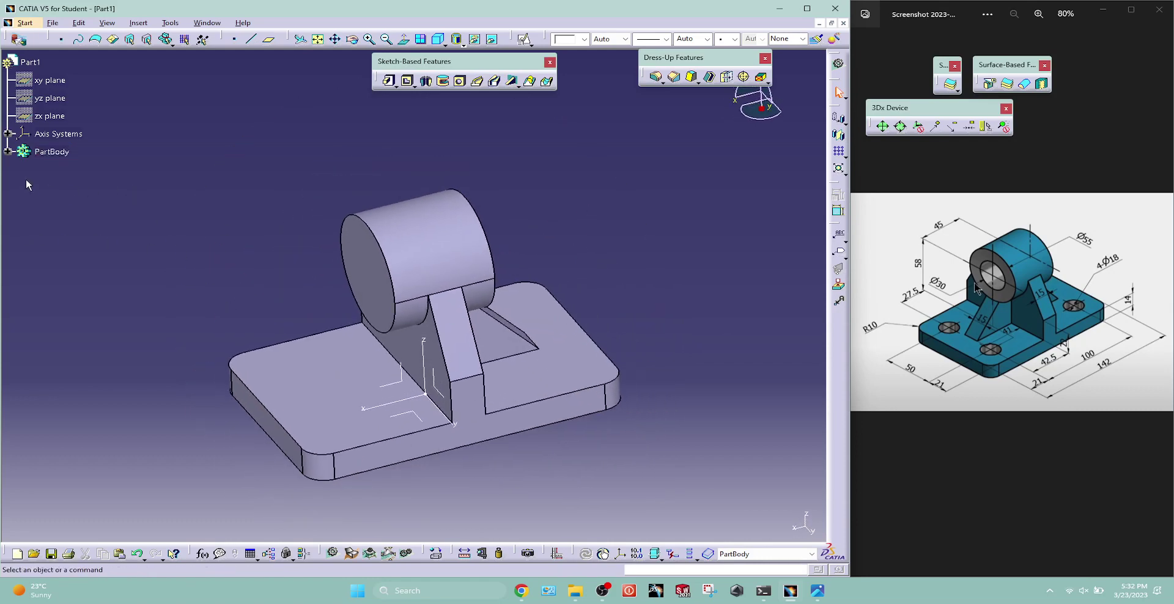
pyautogui.click(7, 152)
pyautogui.moveTo(262, 304)
pyautogui.mouseDown(button='middle')
pyautogui.moveTo(2, 329)
pyautogui.moveTo(332, 277)
pyautogui.moveTo(304, 304)
pyautogui.moveTo(310, 215)
pyautogui.moveTo(354, 280)
pyautogui.moveTo(342, 284)
pyautogui.mouseUp(button='middle')
# Mirror Stiffener.1 across the yz plane to add a matching rib on the other side.
pyautogui.click(48, 300)
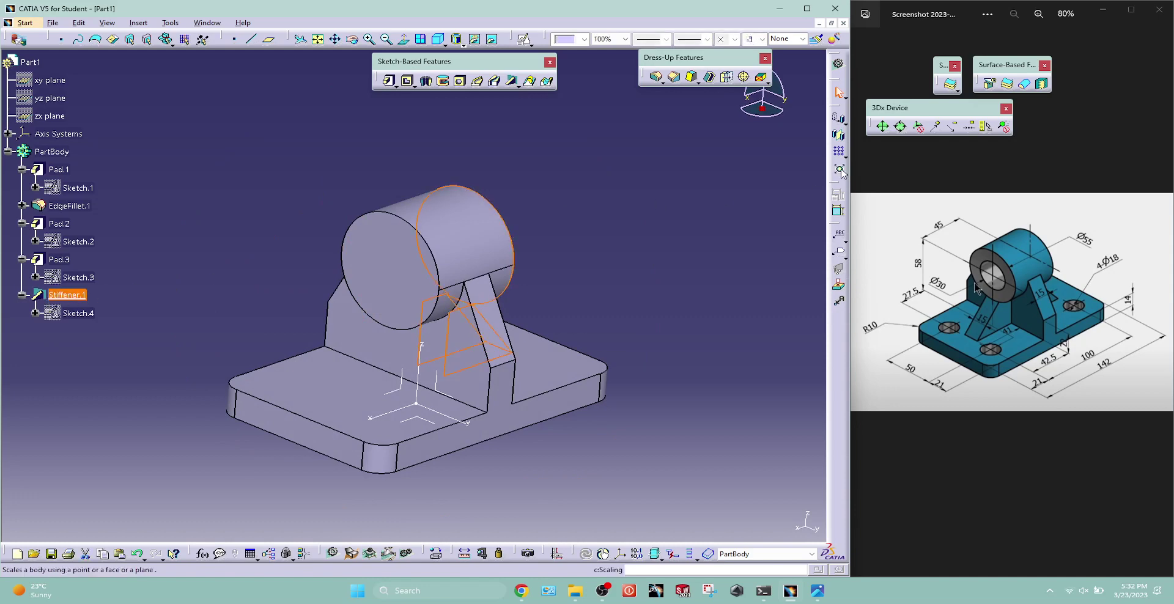
pyautogui.click(838, 135)
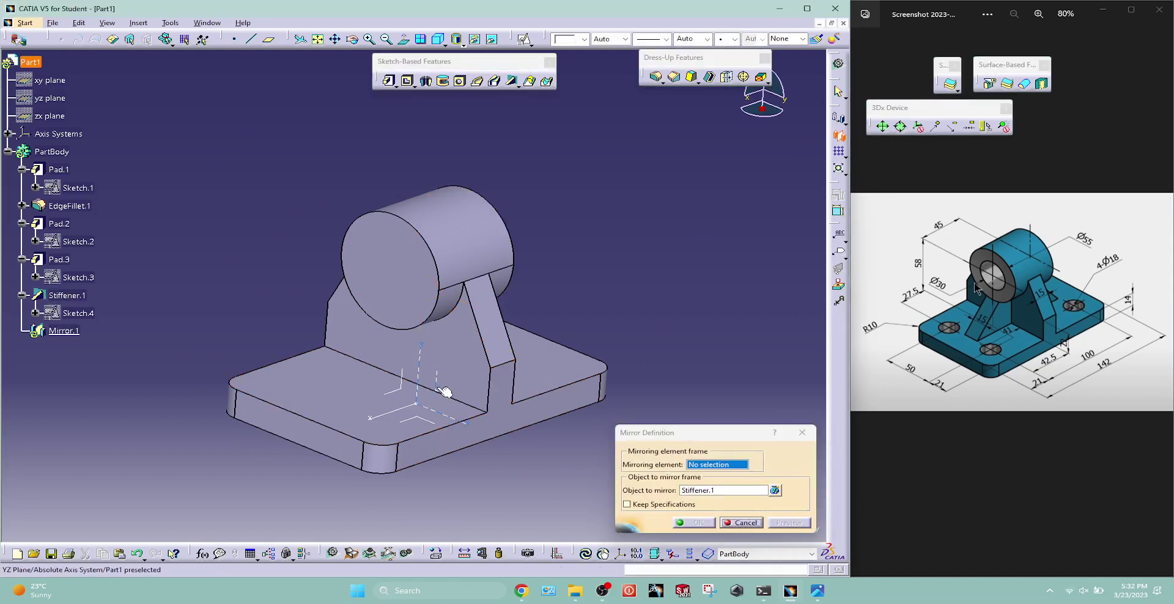
pyautogui.click(694, 523)
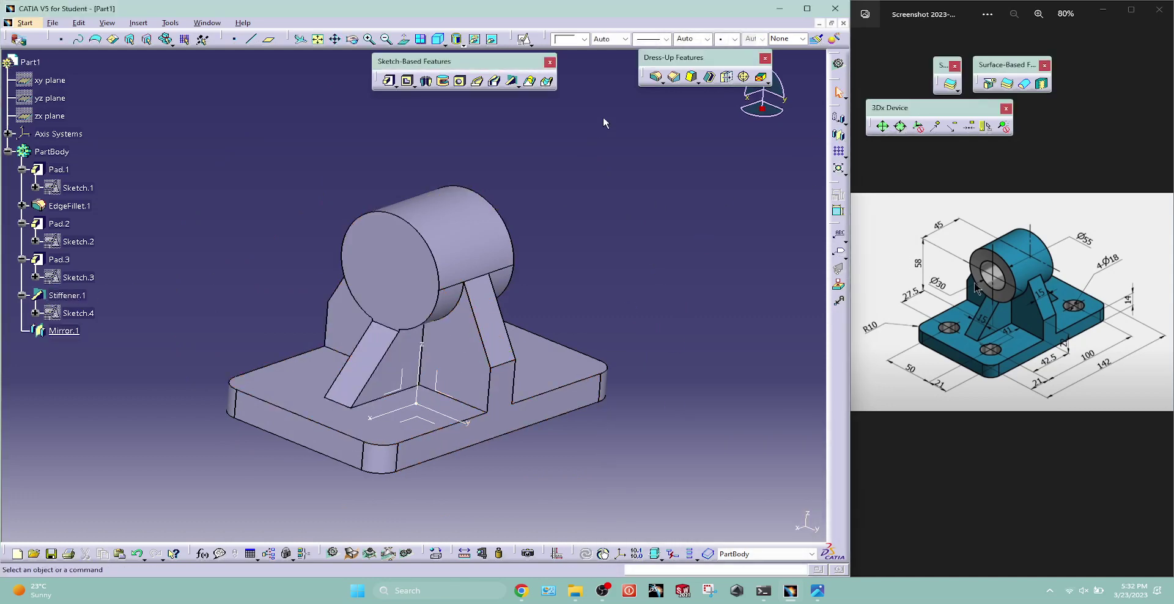
pyautogui.click(459, 82)
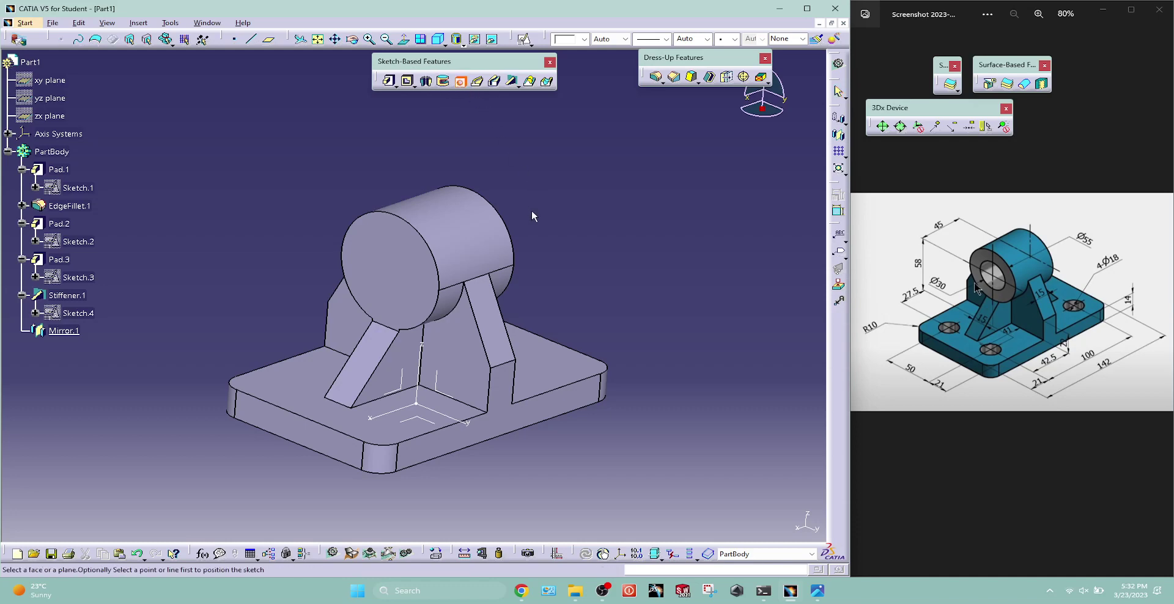
# Bore a 30 mm Up To Last hole through the boss's front face.
pyautogui.click(394, 270)
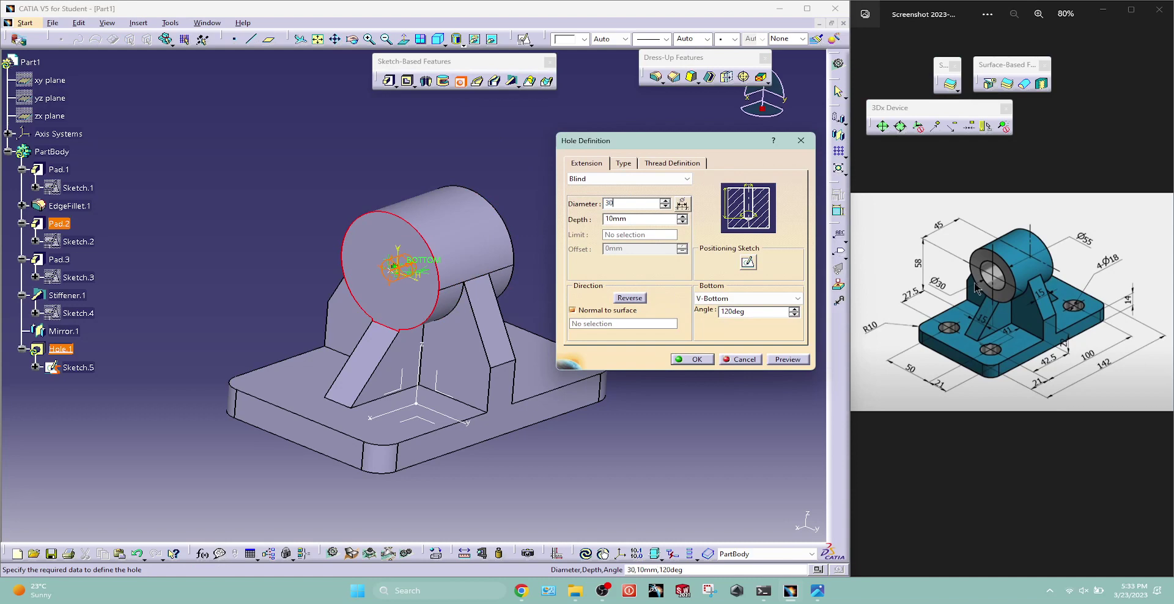
pyautogui.click(636, 178)
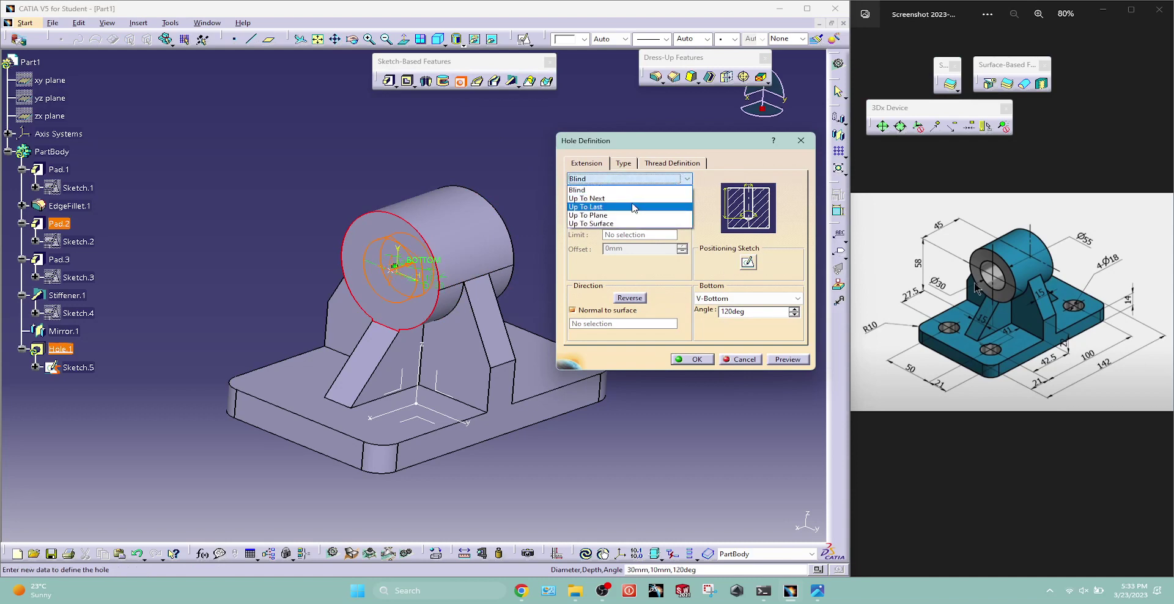
pyautogui.click(612, 207)
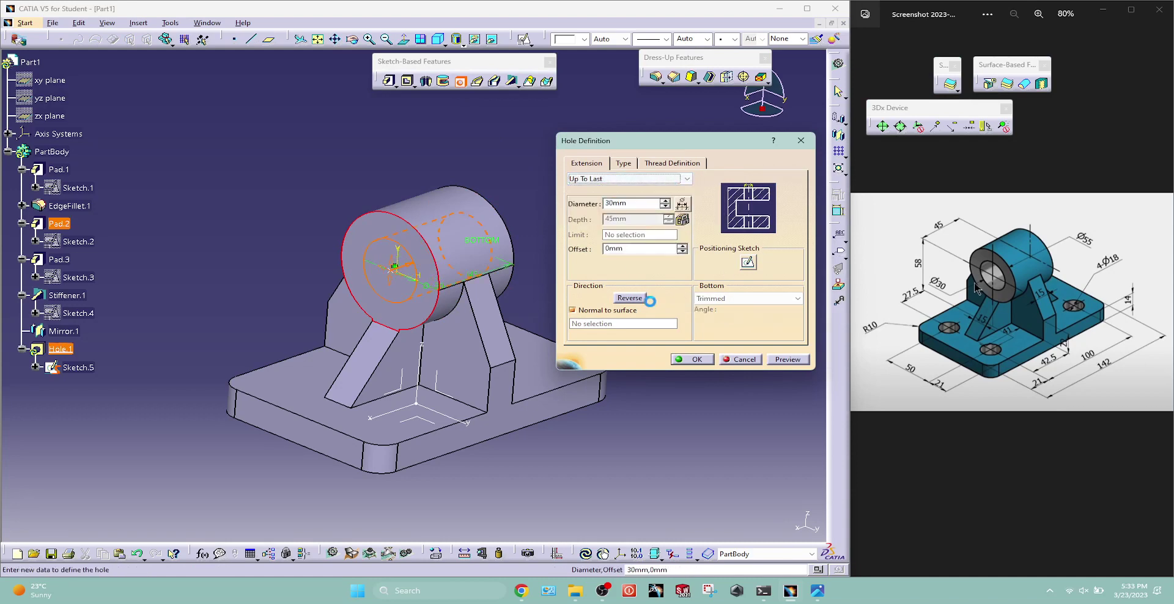
pyautogui.click(674, 360)
pyautogui.moveTo(406, 459)
pyautogui.mouseDown(button='middle')
pyautogui.moveTo(562, 300)
pyautogui.moveTo(248, 327)
pyautogui.moveTo(252, 340)
pyautogui.mouseUp(button='middle')
pyautogui.press('F3')
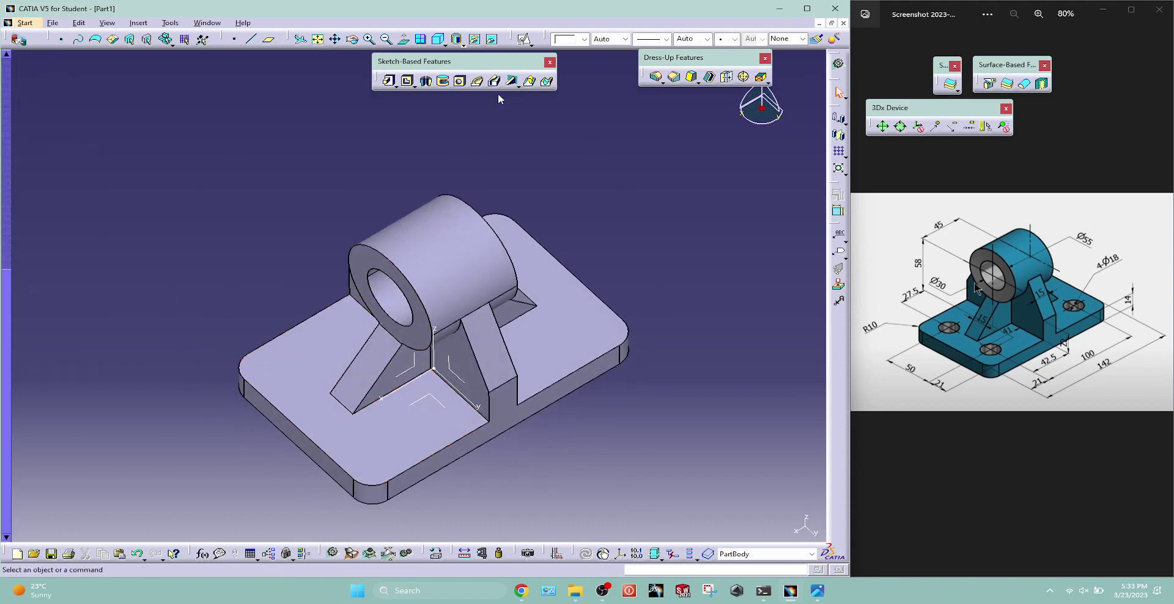
pyautogui.click(459, 81)
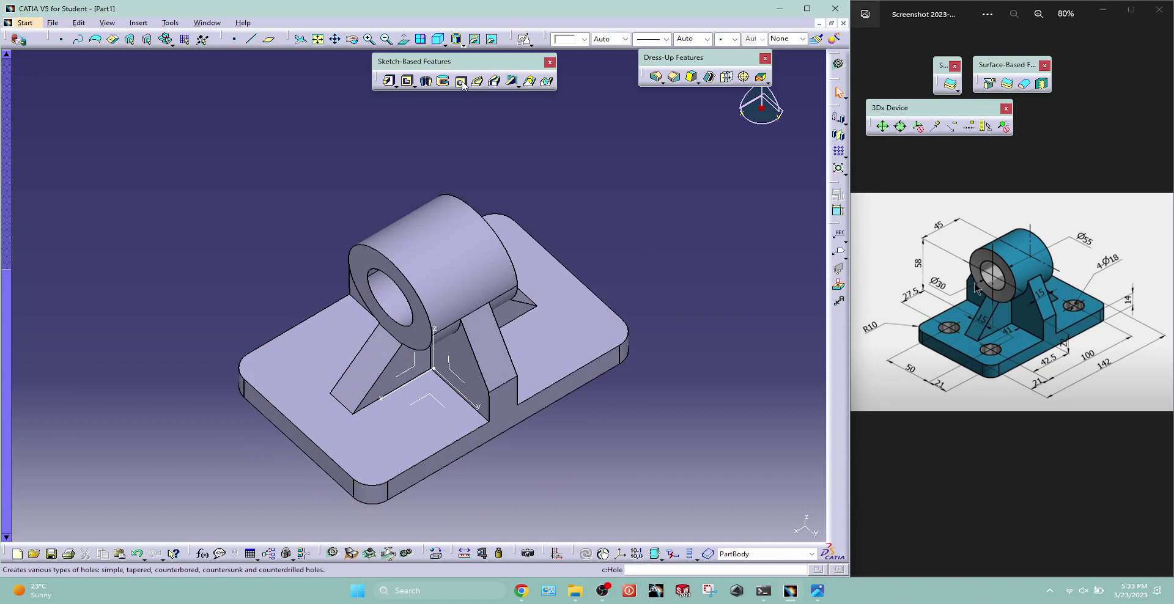
# Place a hole on the base plate and dimension its centre from the plate's right edge.
pyautogui.click(377, 468)
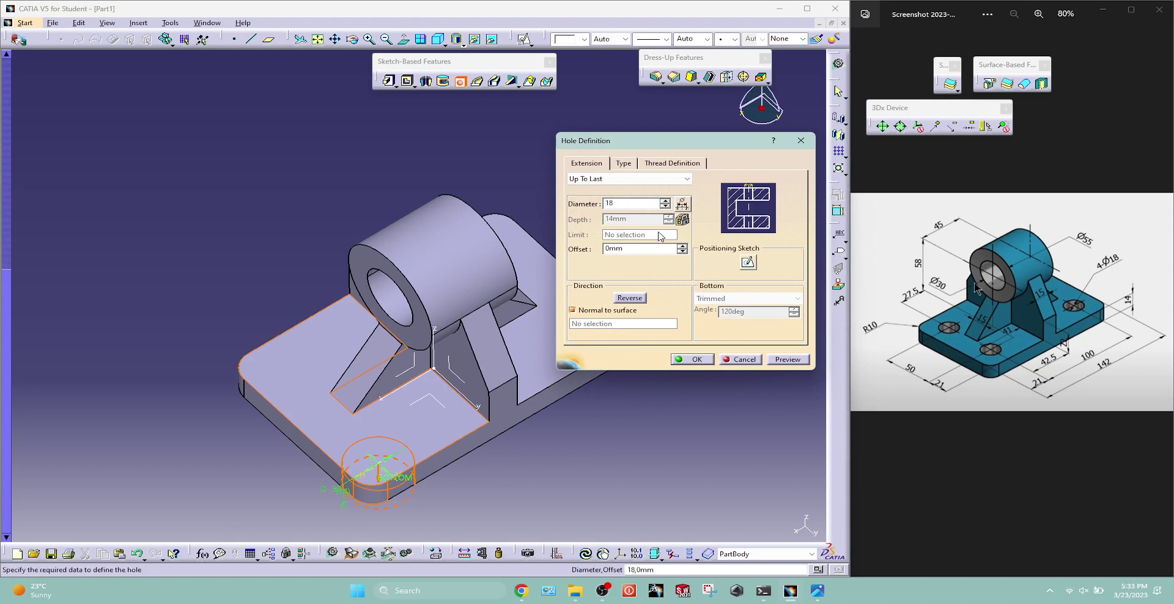
pyautogui.click(747, 264)
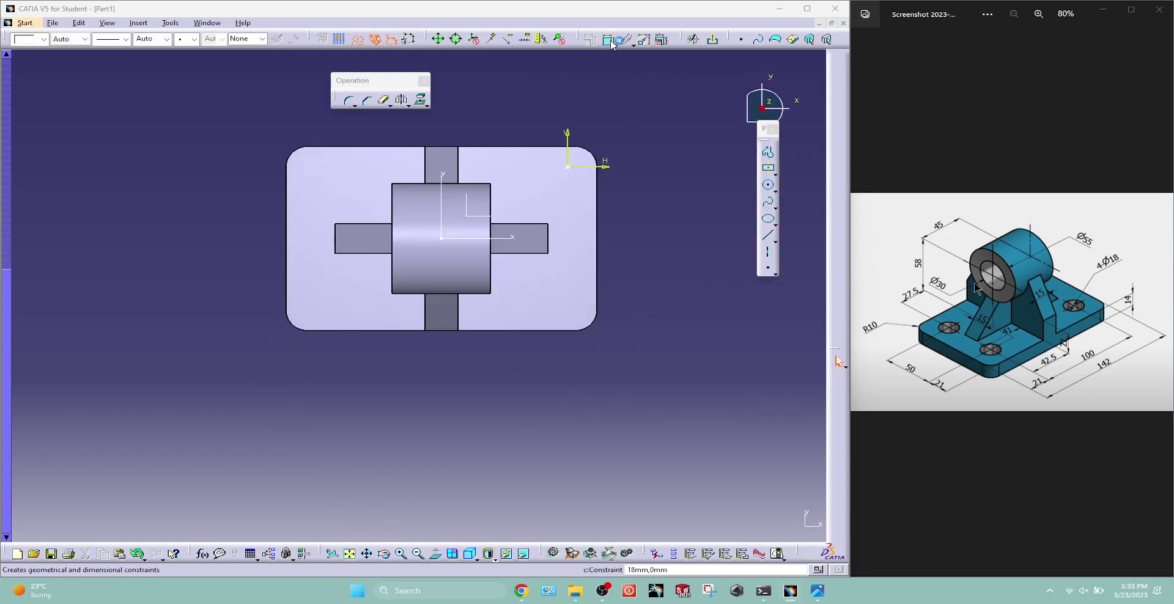
pyautogui.click(609, 41)
pyautogui.click(568, 166)
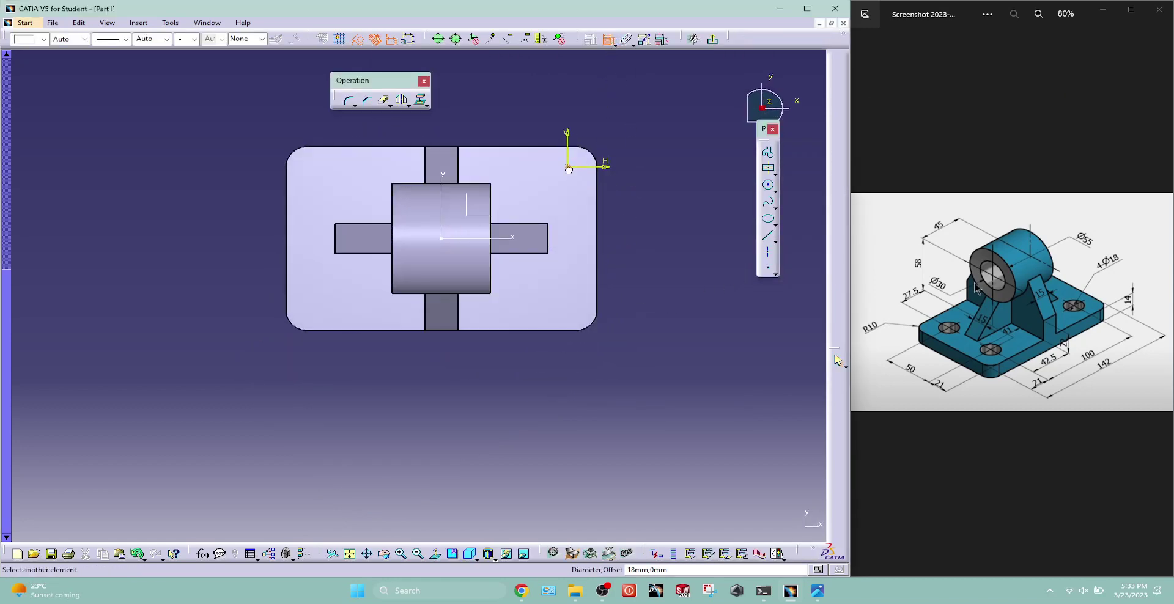
pyautogui.click(598, 187)
pyautogui.click(654, 203)
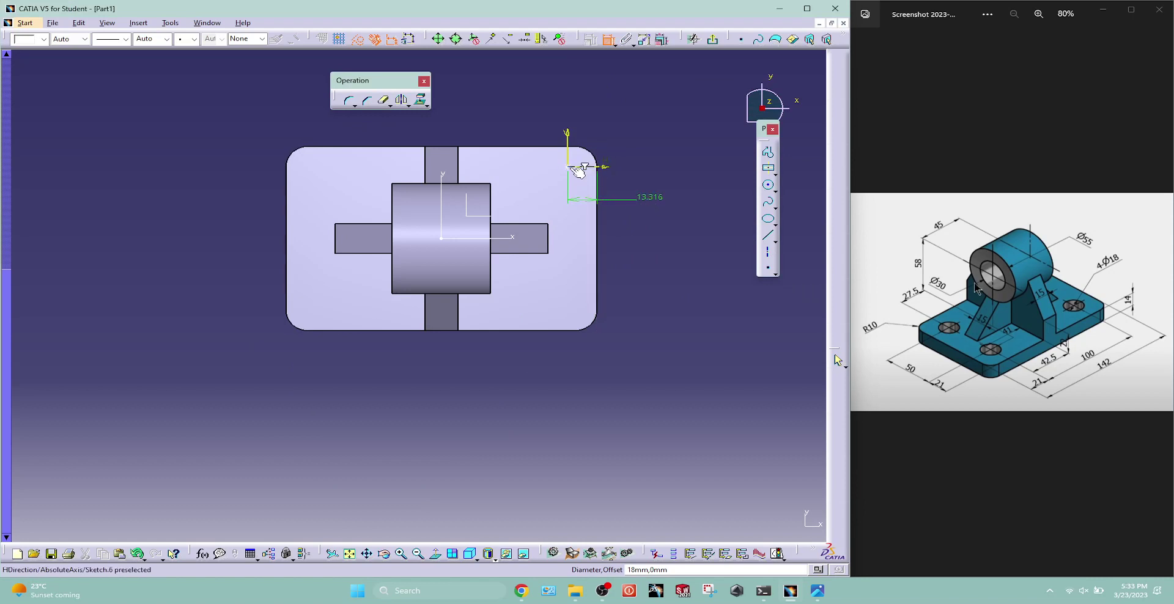
# Set the hole centre 21 mm from the top and side edges and create the 18 mm Up To Last hole.
pyautogui.click(551, 147)
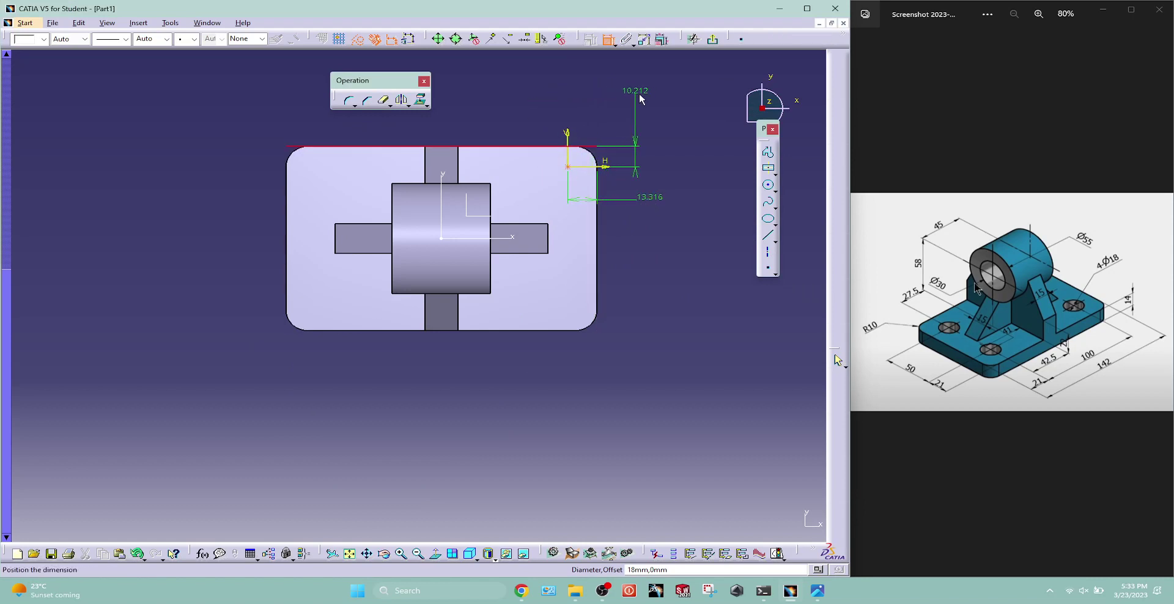
pyautogui.click(651, 92)
pyautogui.write('2')
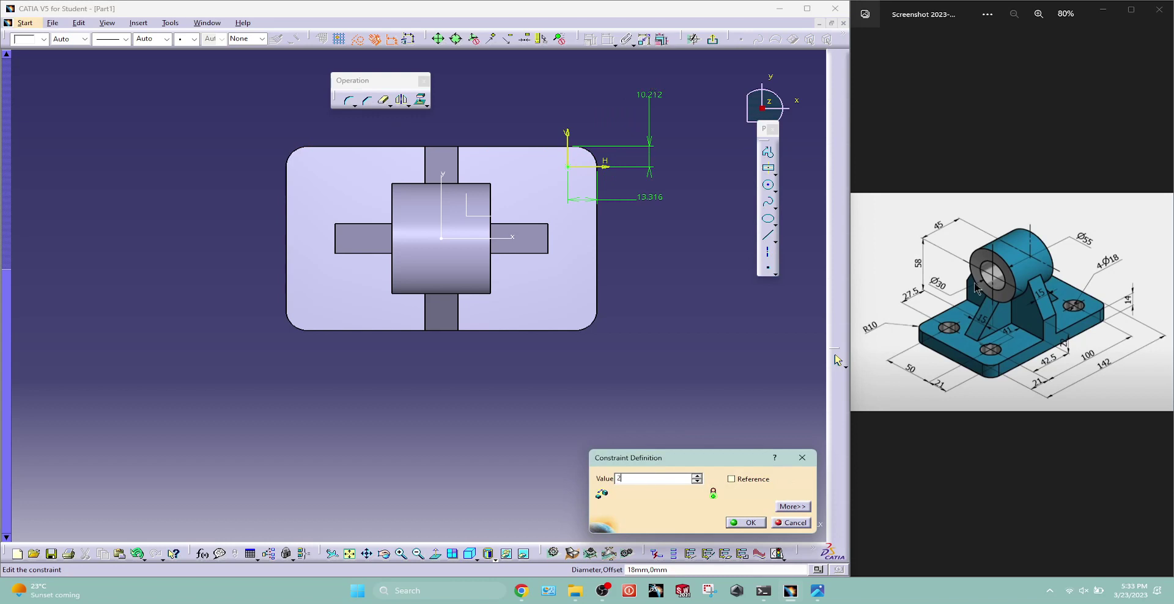
pyautogui.write('1')
pyautogui.press('Return')
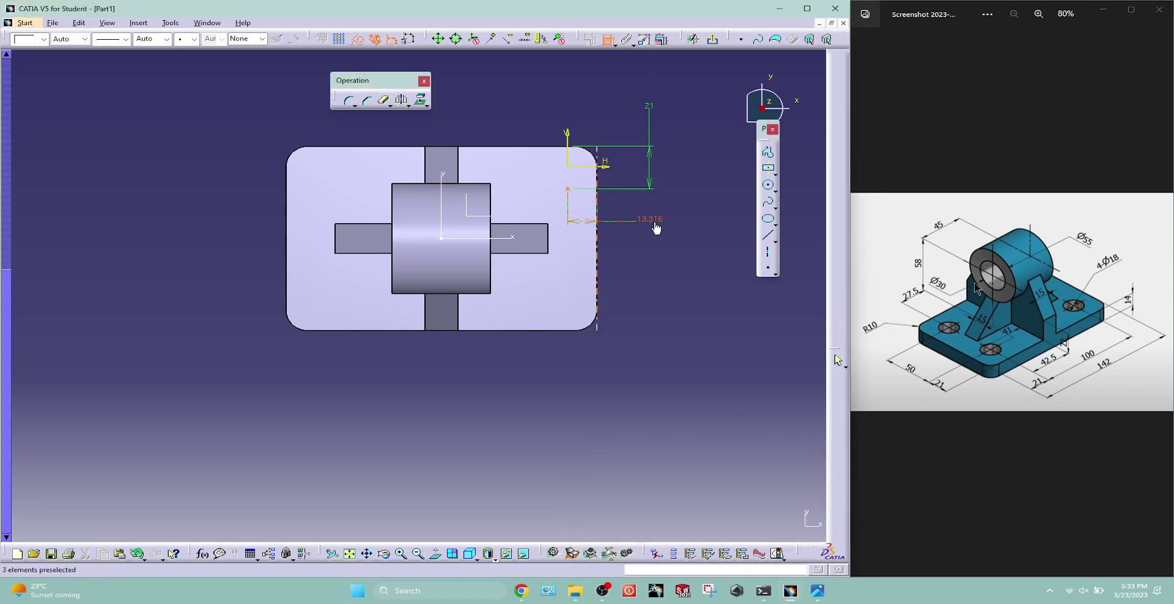
pyautogui.doubleClick(656, 229)
pyautogui.write('21mm')
pyautogui.press('Return')
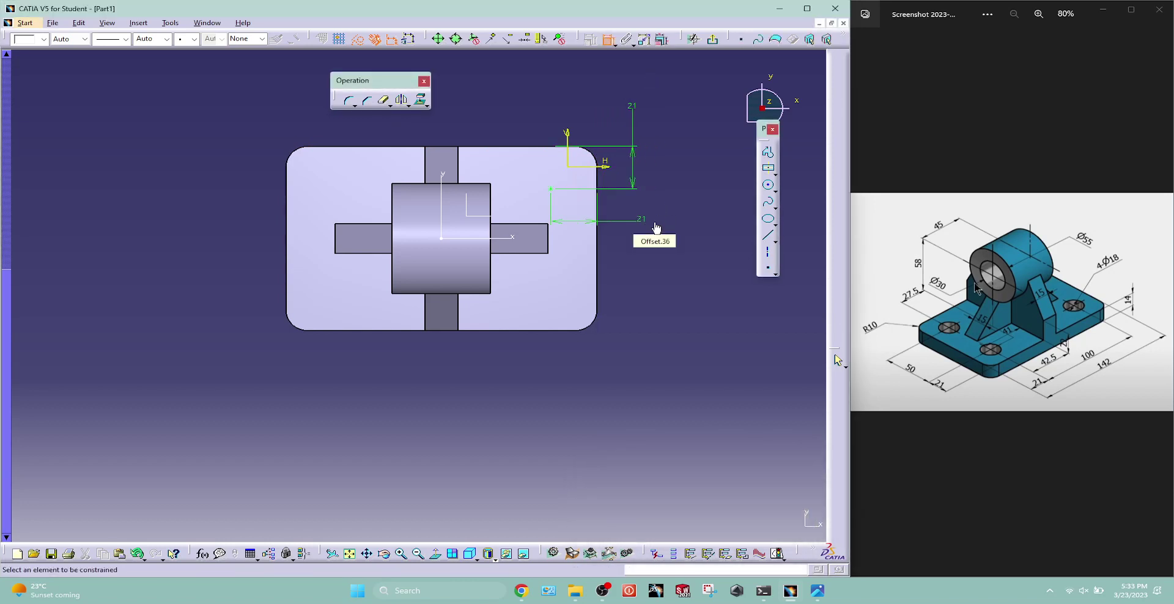
pyautogui.click(713, 38)
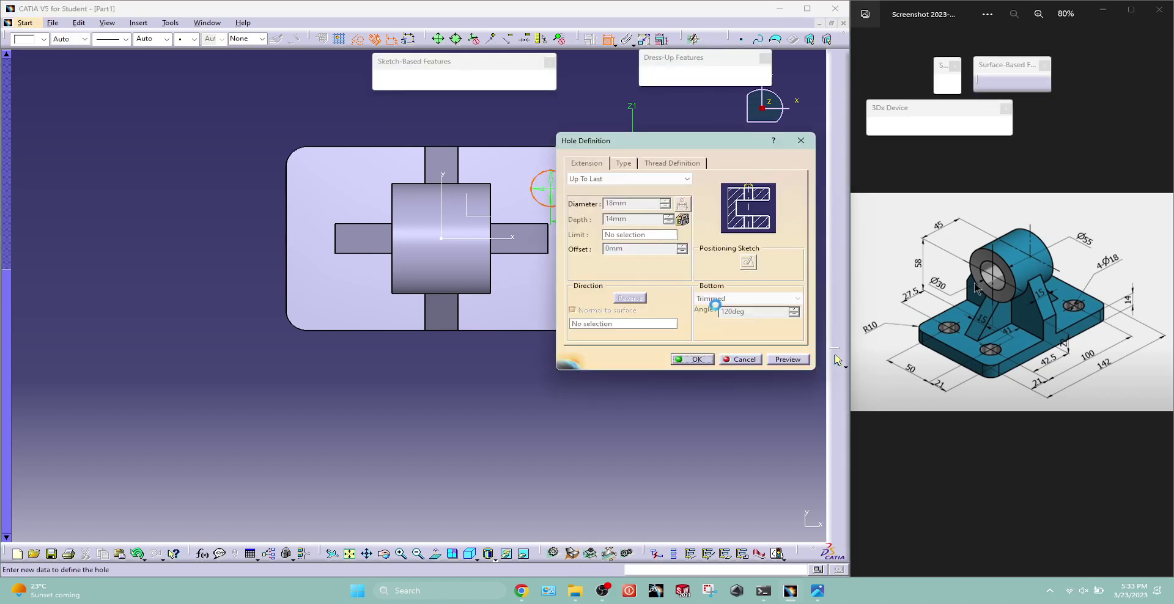
pyautogui.click(697, 360)
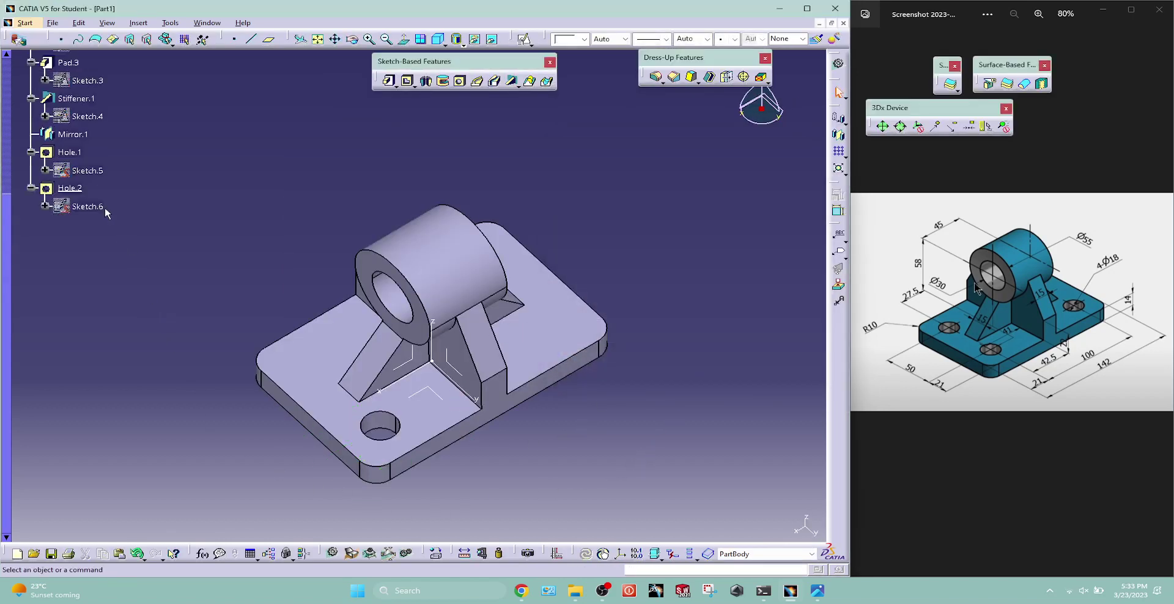
# Pattern Hole.2 as 2 instances at 50 mm along Edge.23 and 2 at 100 mm along Edge.24.
pyautogui.click(70, 187)
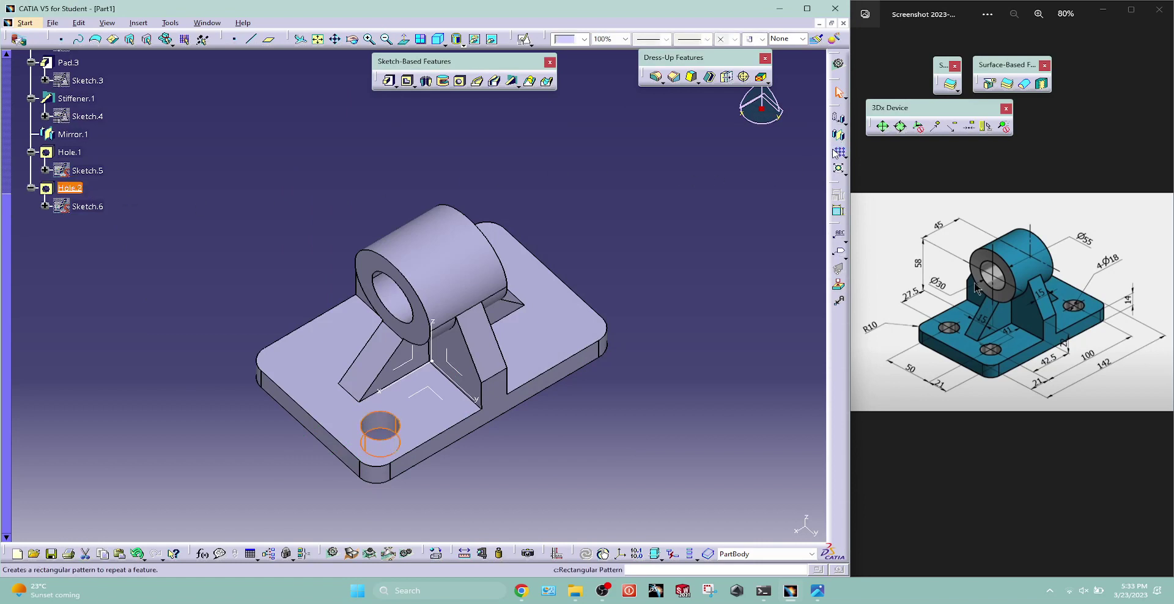
pyautogui.click(838, 152)
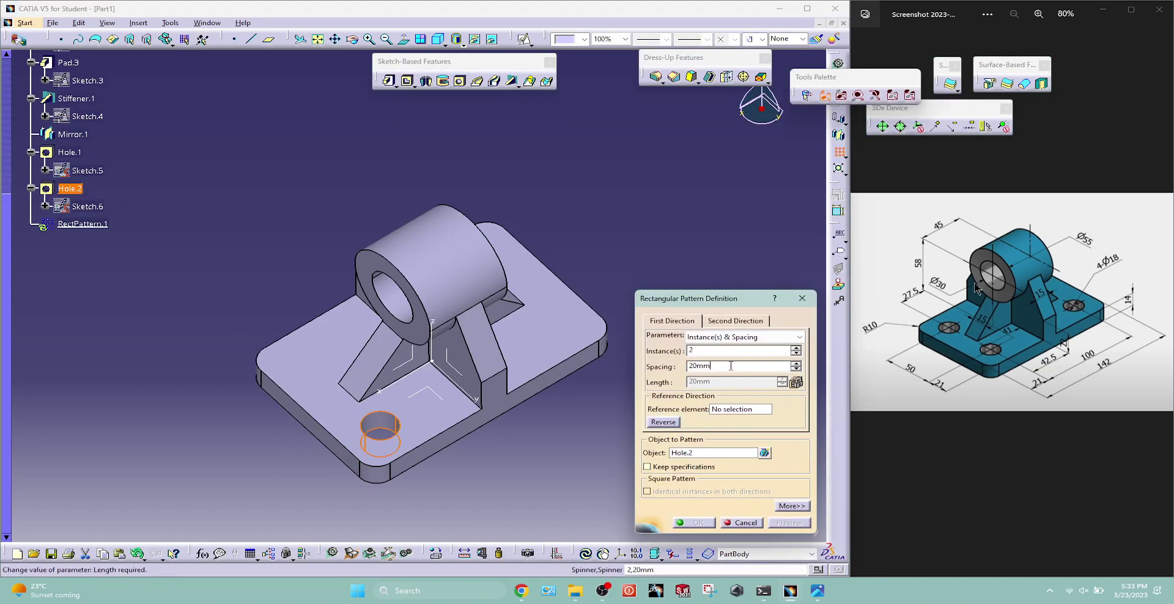
pyautogui.doubleClick(731, 365)
pyautogui.write('50')
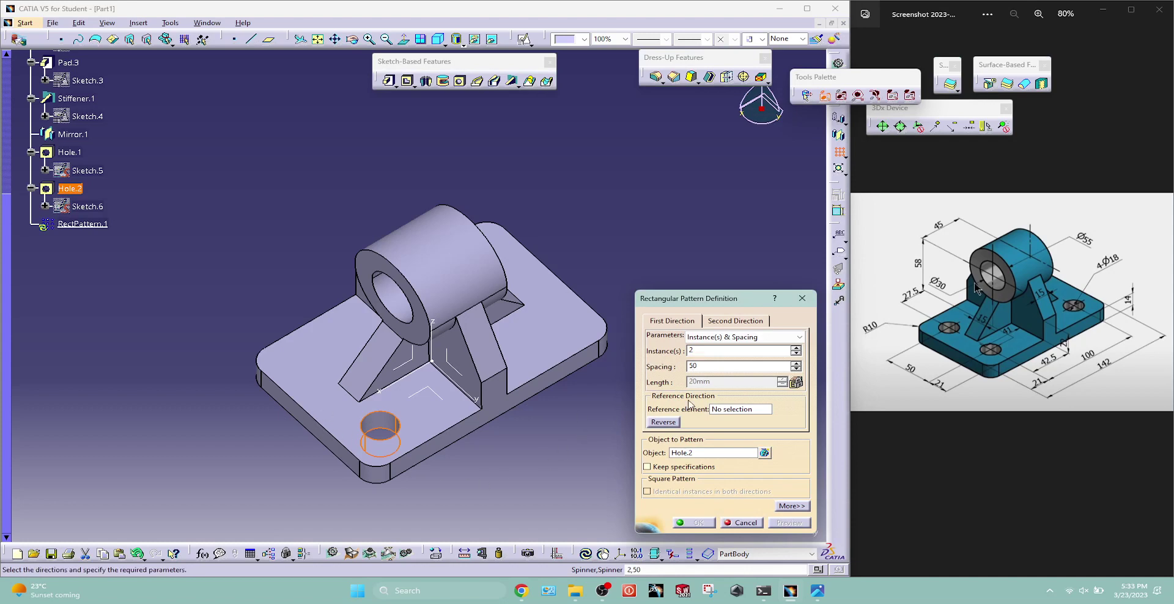
pyautogui.click(725, 409)
pyautogui.click(306, 413)
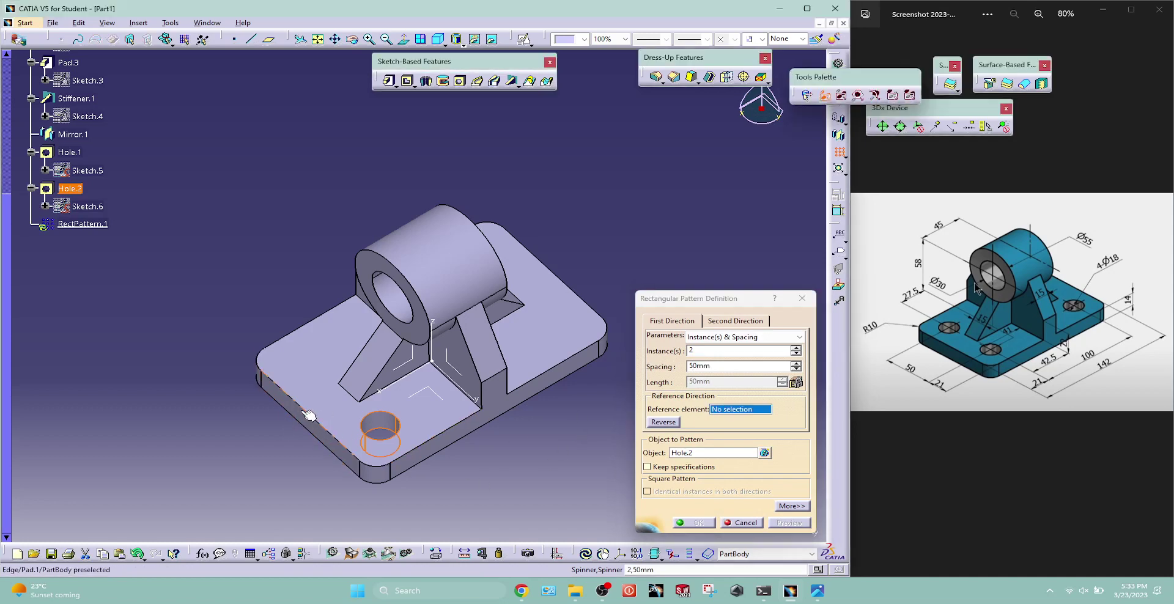
pyautogui.click(736, 321)
pyautogui.write('100')
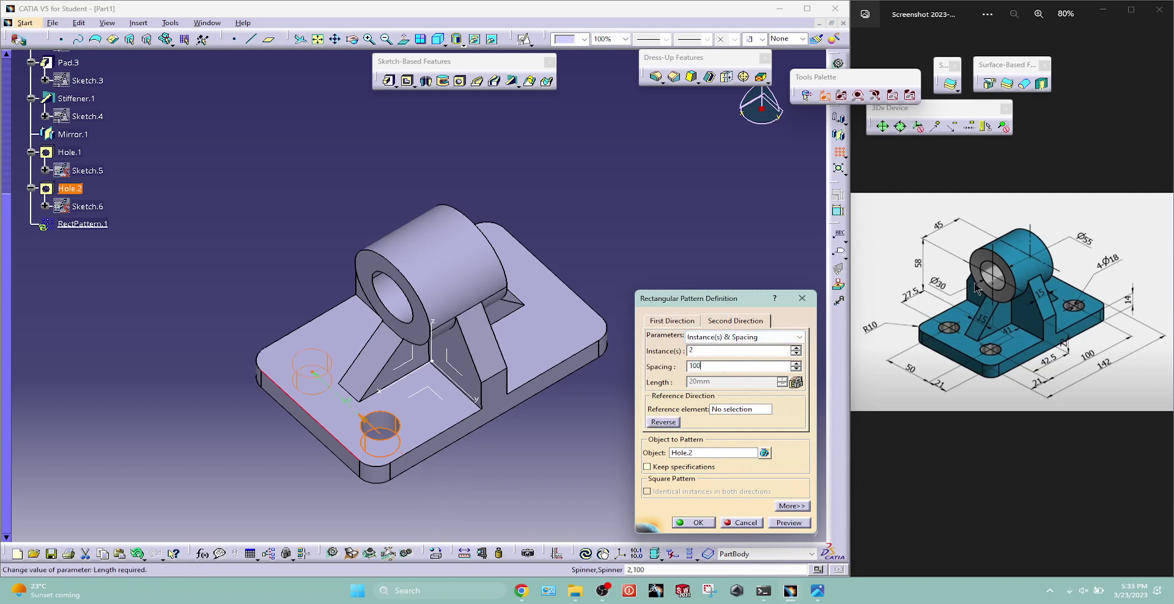
pyautogui.click(728, 408)
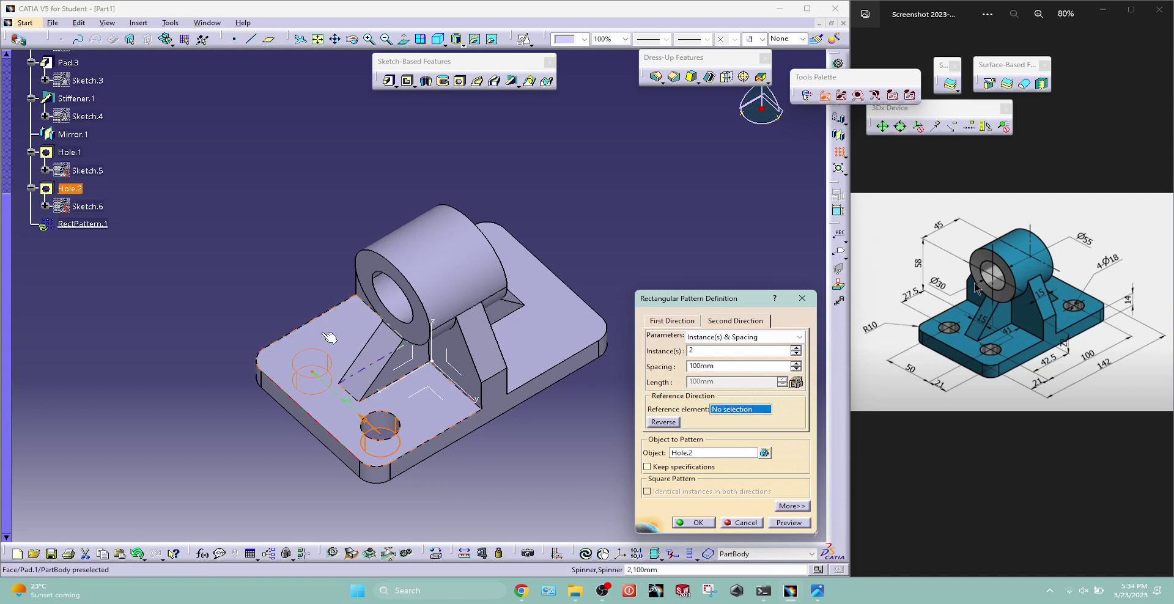
pyautogui.click(306, 325)
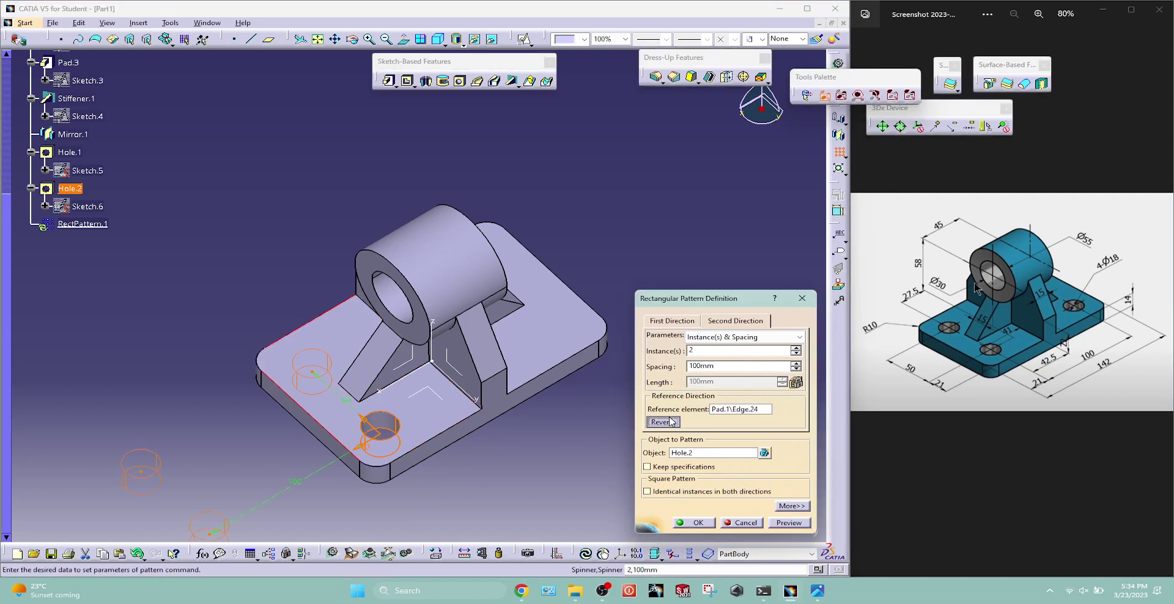
pyautogui.click(710, 524)
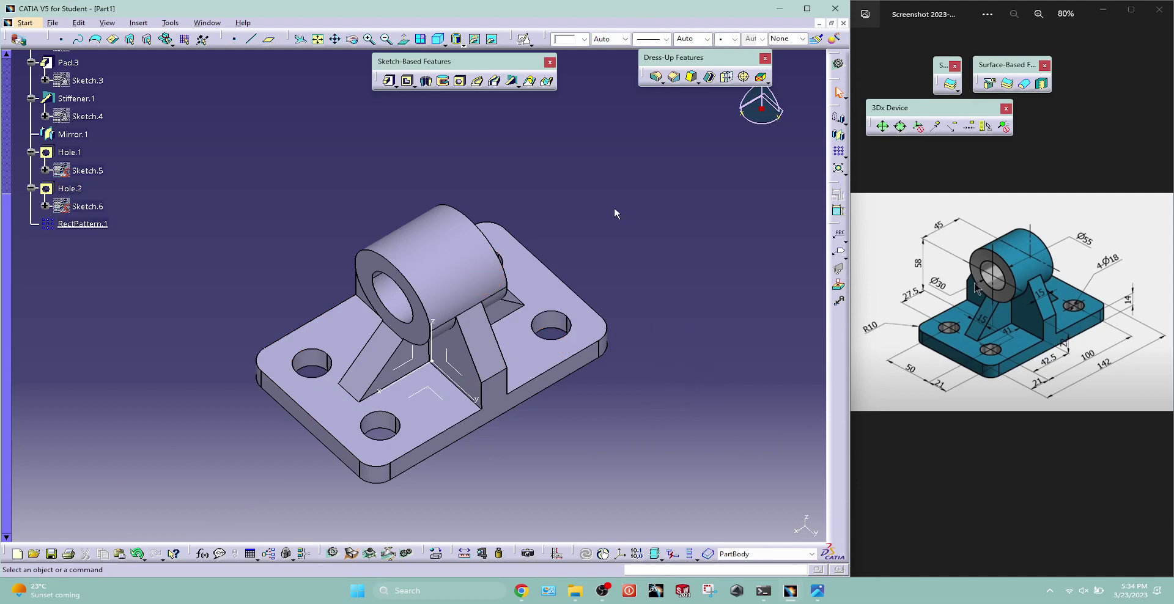
# Hide the Absolute Axis System from the tree and recenter the finished bracket in view.
pyautogui.moveTo(367, 122); pyautogui.dragTo(314, 147, button='middle')
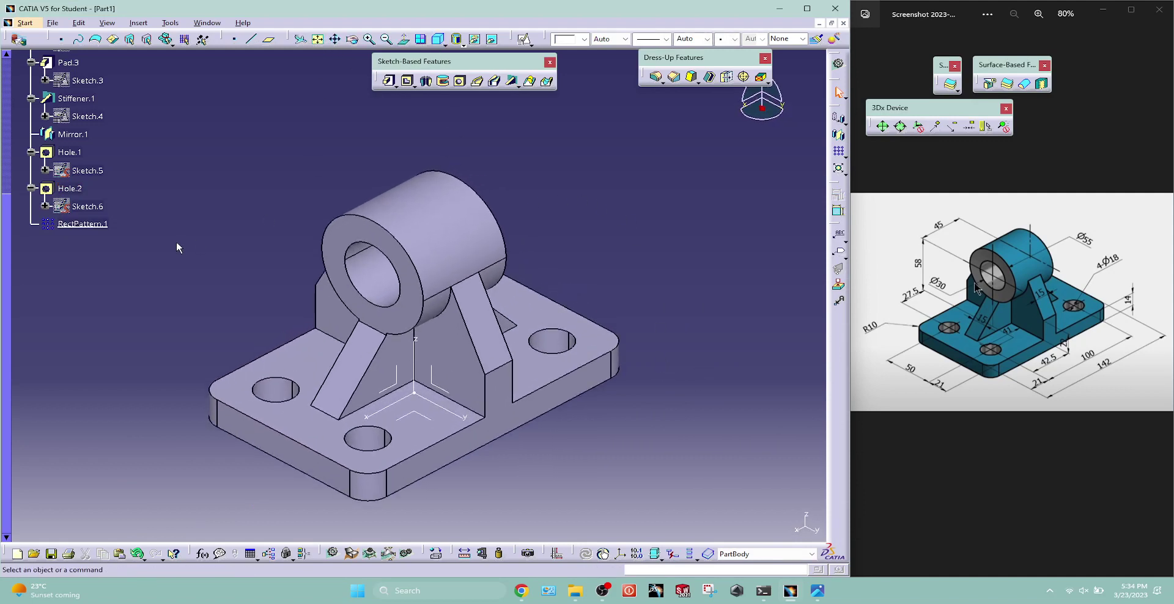
pyautogui.moveTo(176, 241); pyautogui.dragTo(243, 213, button='middle')
pyautogui.press('F3')
pyautogui.press('F3')
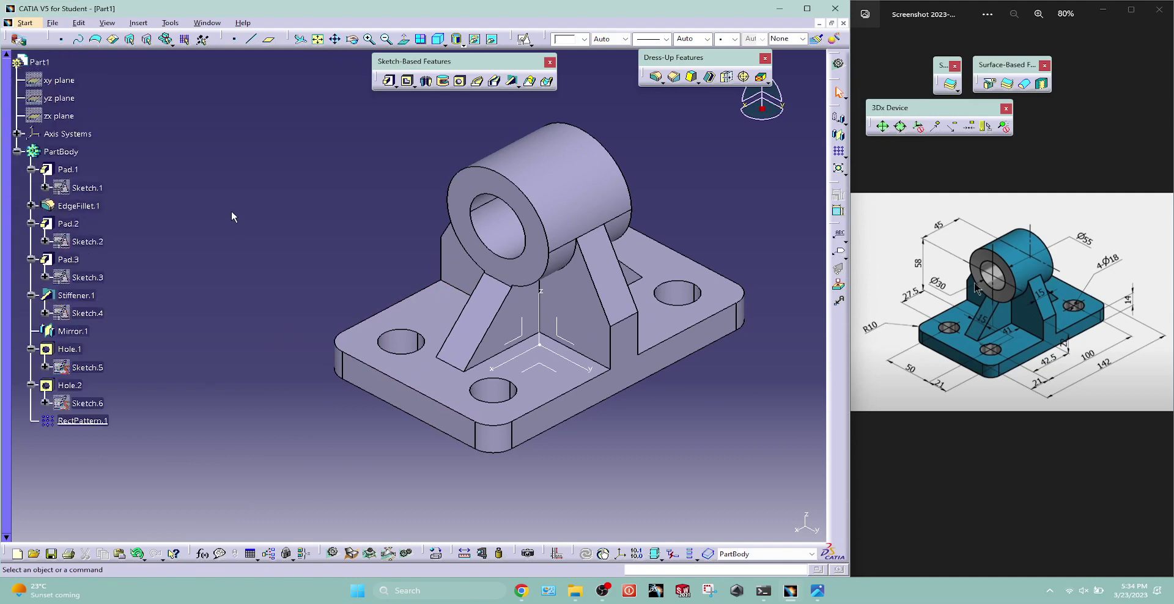
pyautogui.click(8, 182)
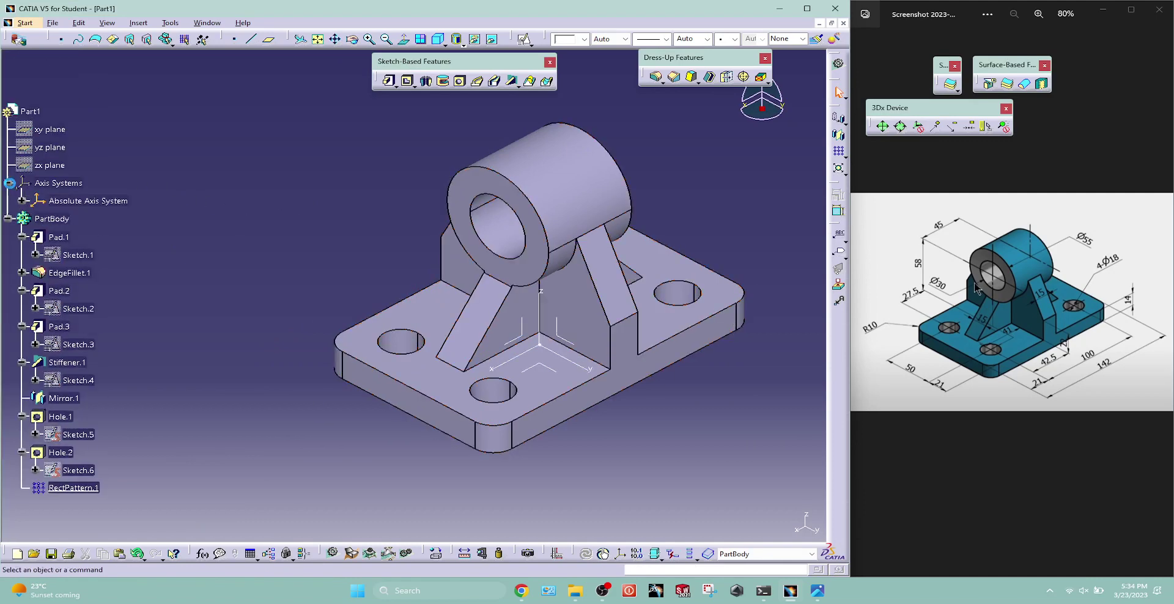
pyautogui.rightClick(70, 201)
pyautogui.click(103, 235)
pyautogui.scroll(-5, 144, 219)
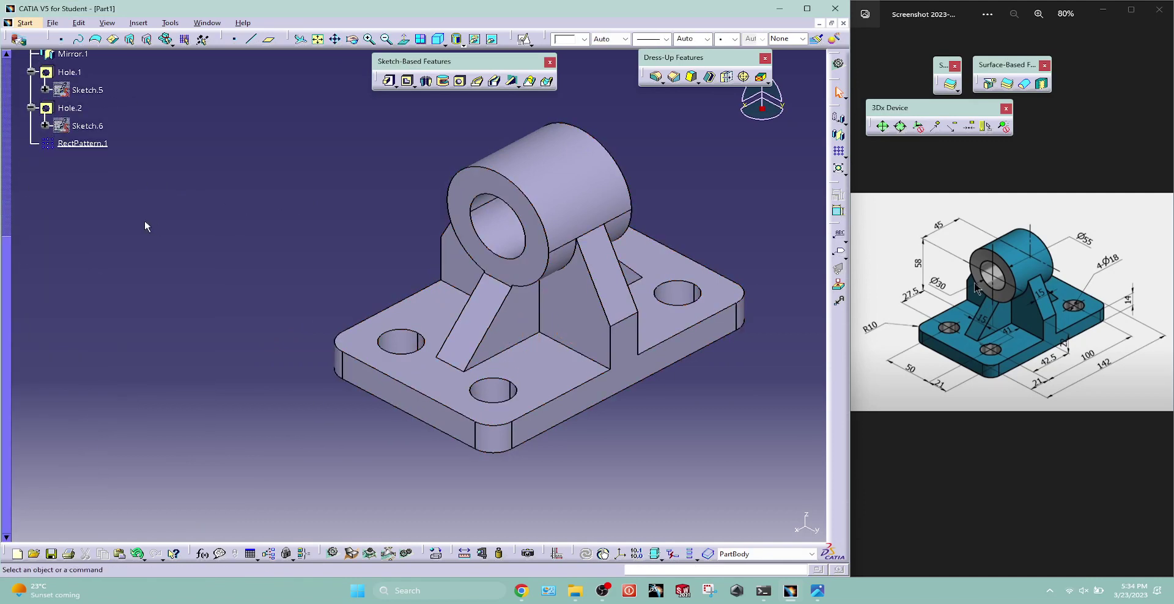
pyautogui.scroll(-3, 144, 219)
pyautogui.moveTo(215, 228); pyautogui.dragTo(203, 228, button='middle')
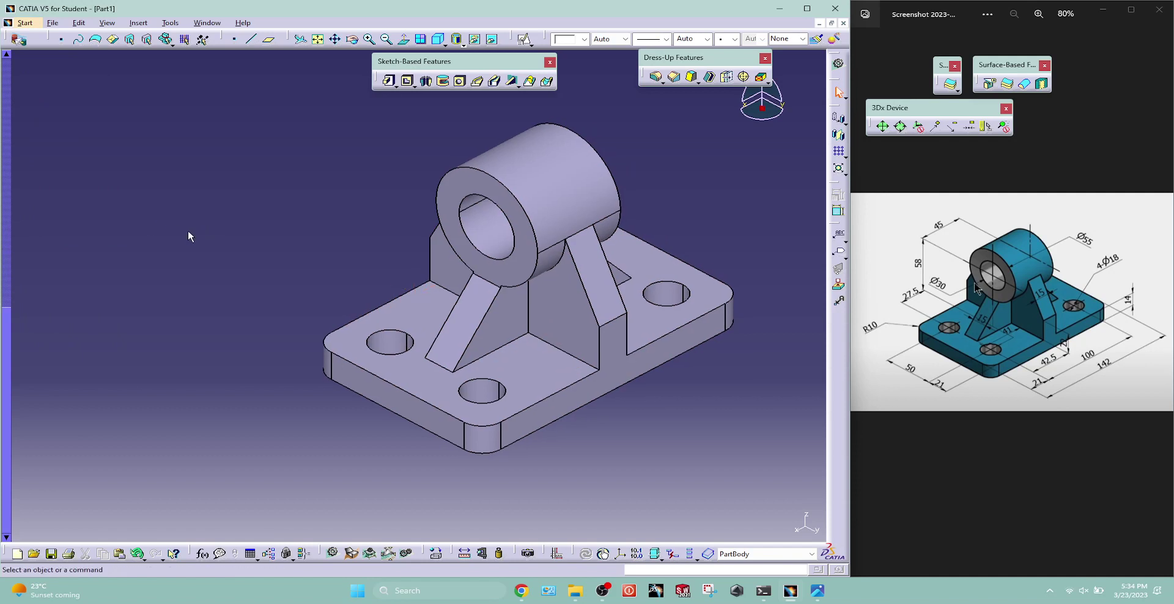
pyautogui.moveTo(260, 123); pyautogui.dragTo(144, 170, button='middle')
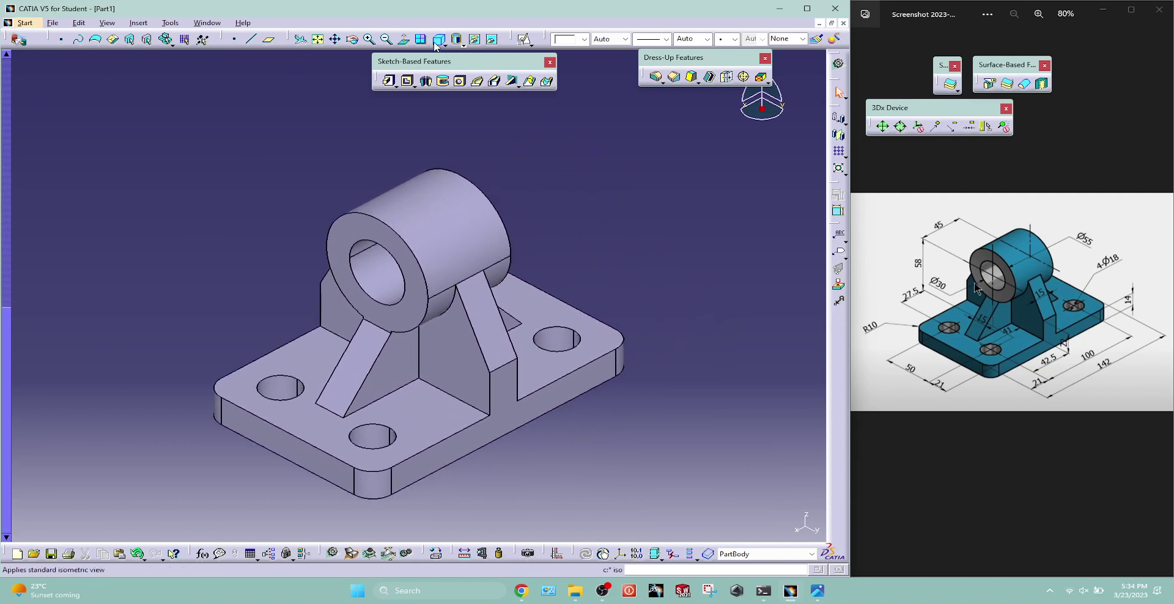
pyautogui.moveTo(276, 198); pyautogui.dragTo(452, 125, button='middle')
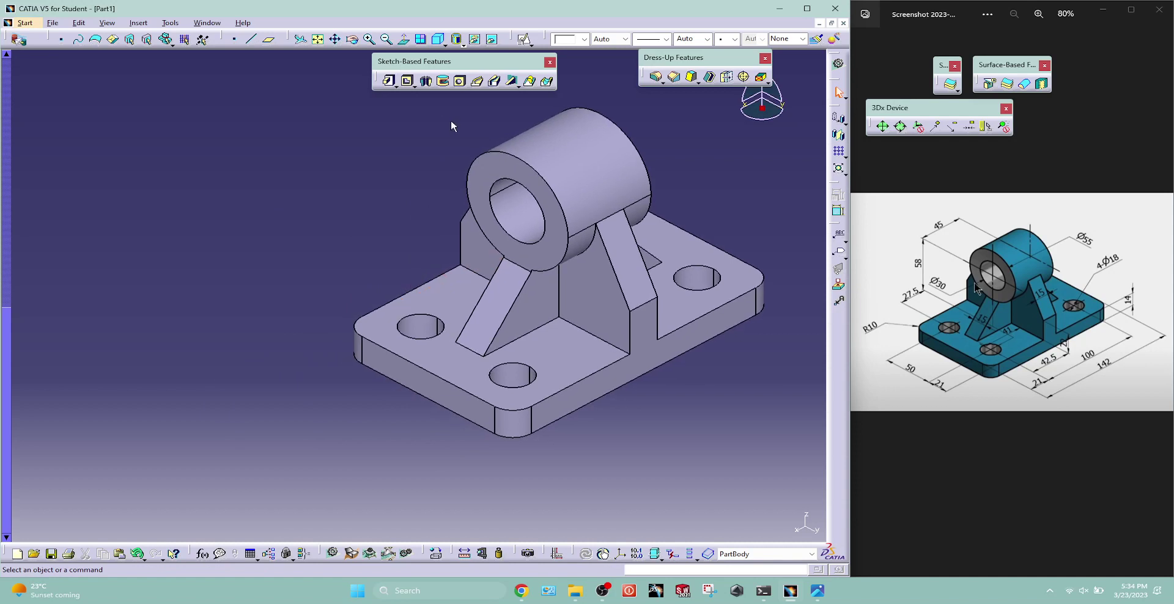